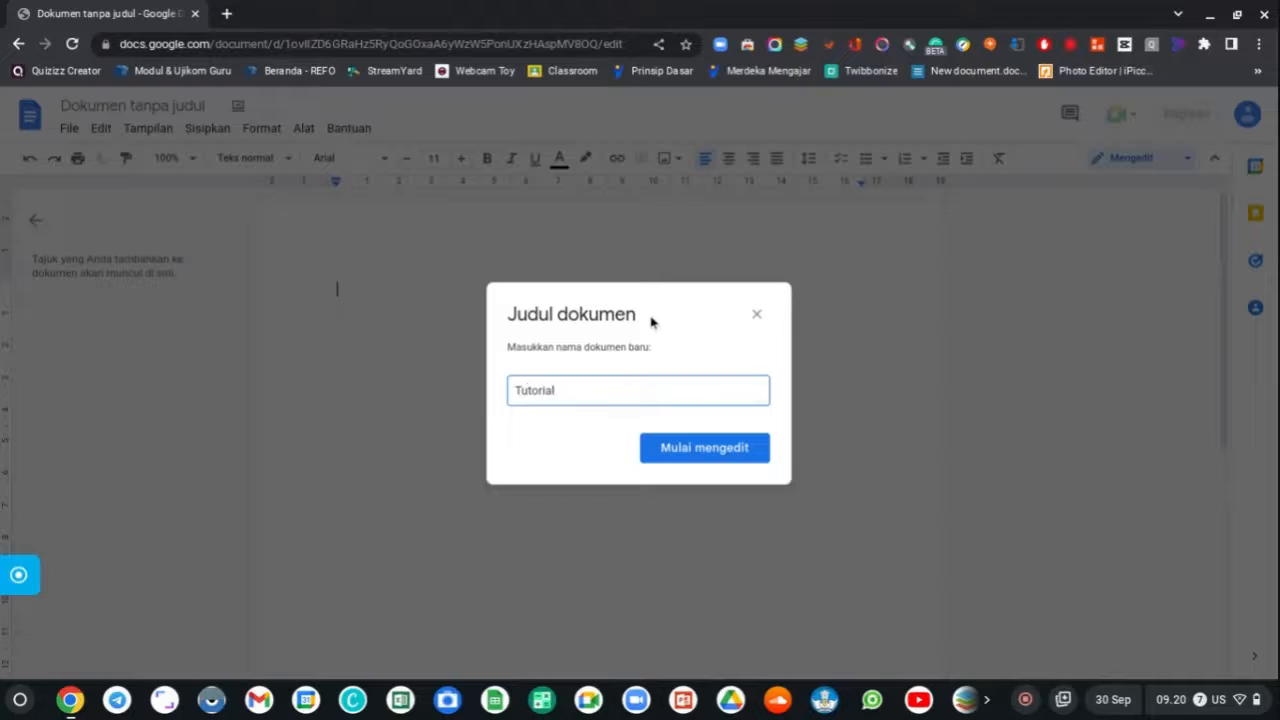
Name the new document "Tutorial Membuat Dokumen" and start editing it.
text(Membuat Dokumen)
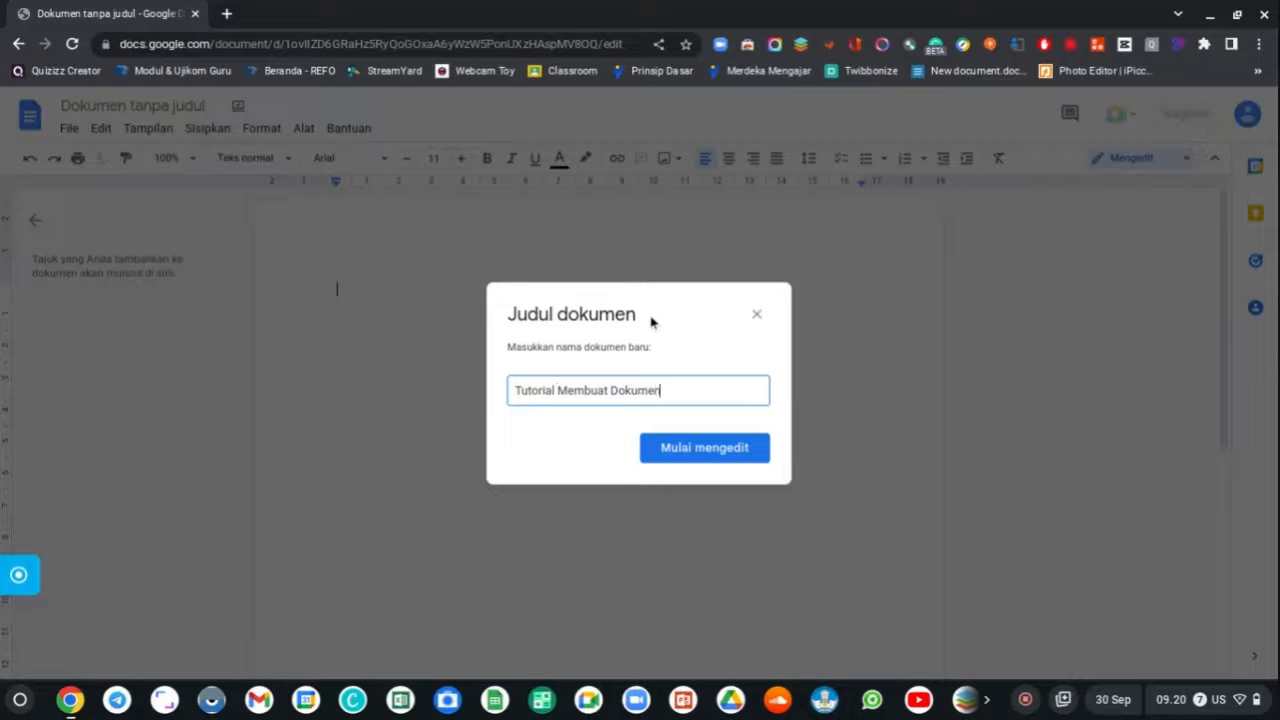
click(733, 452)
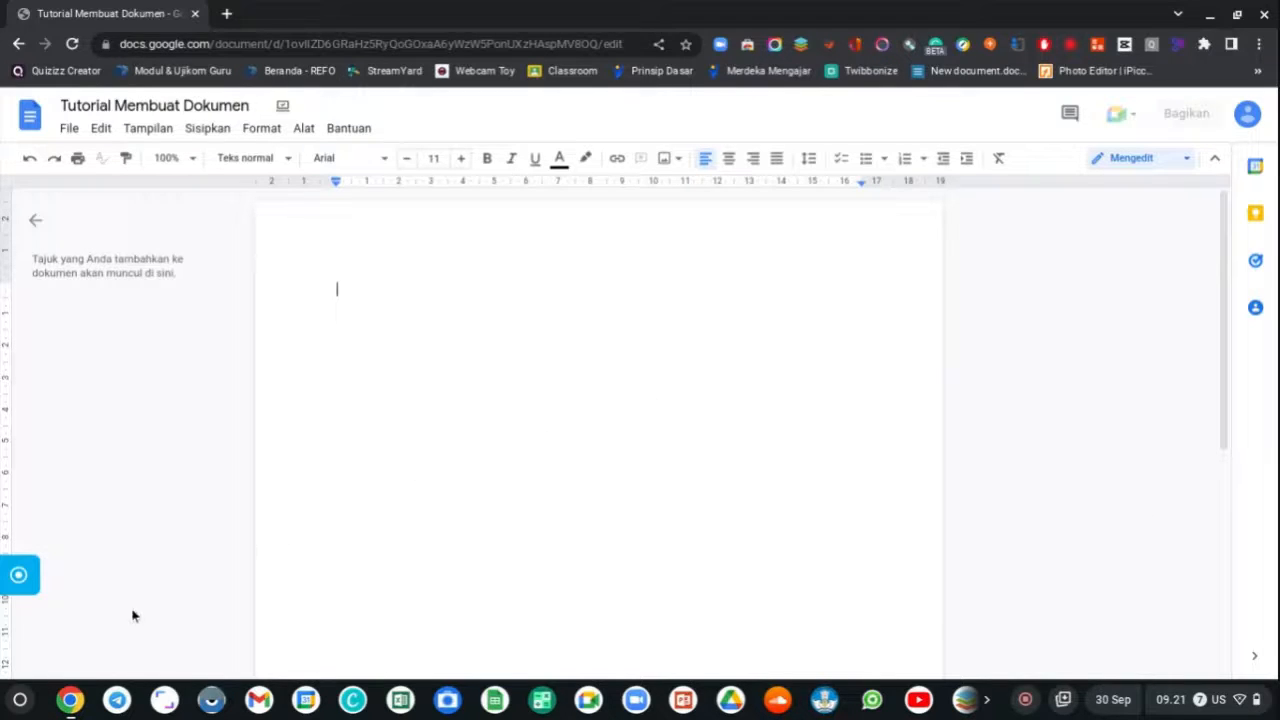
Switch to the Files app and maximize its window.
click(20, 699)
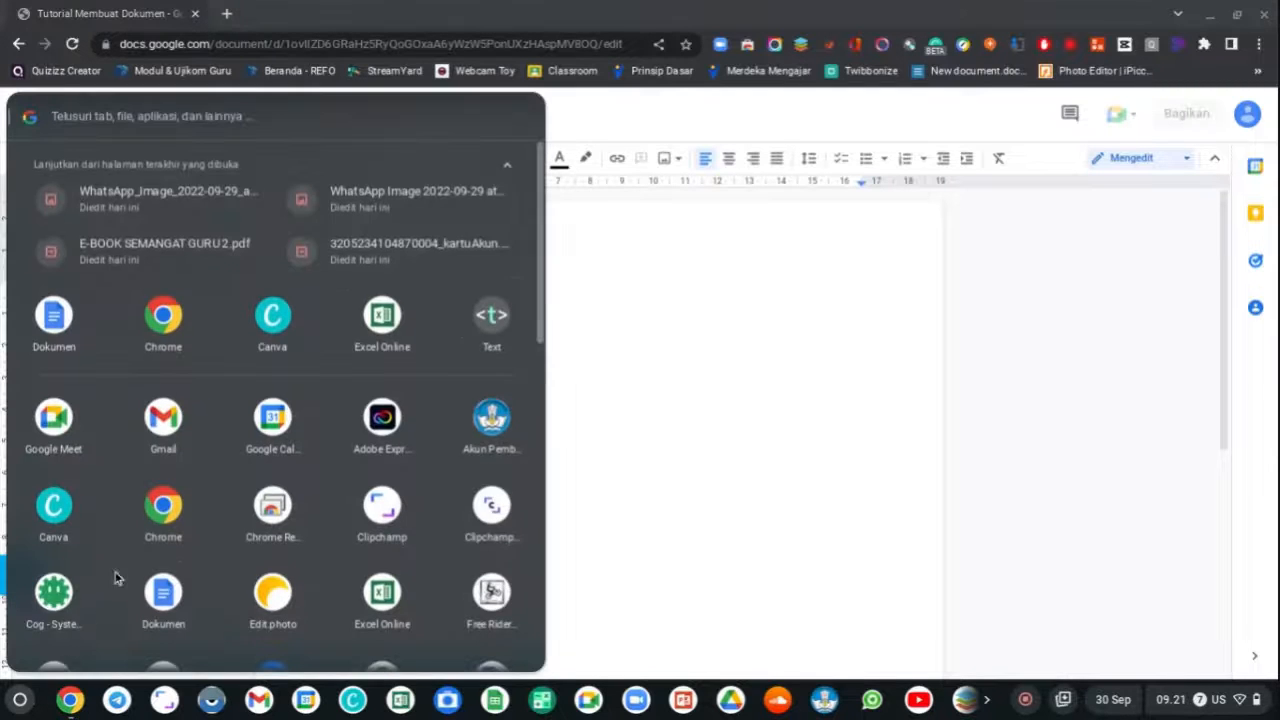
scroll(120, 577, down, 2)
click(273, 585)
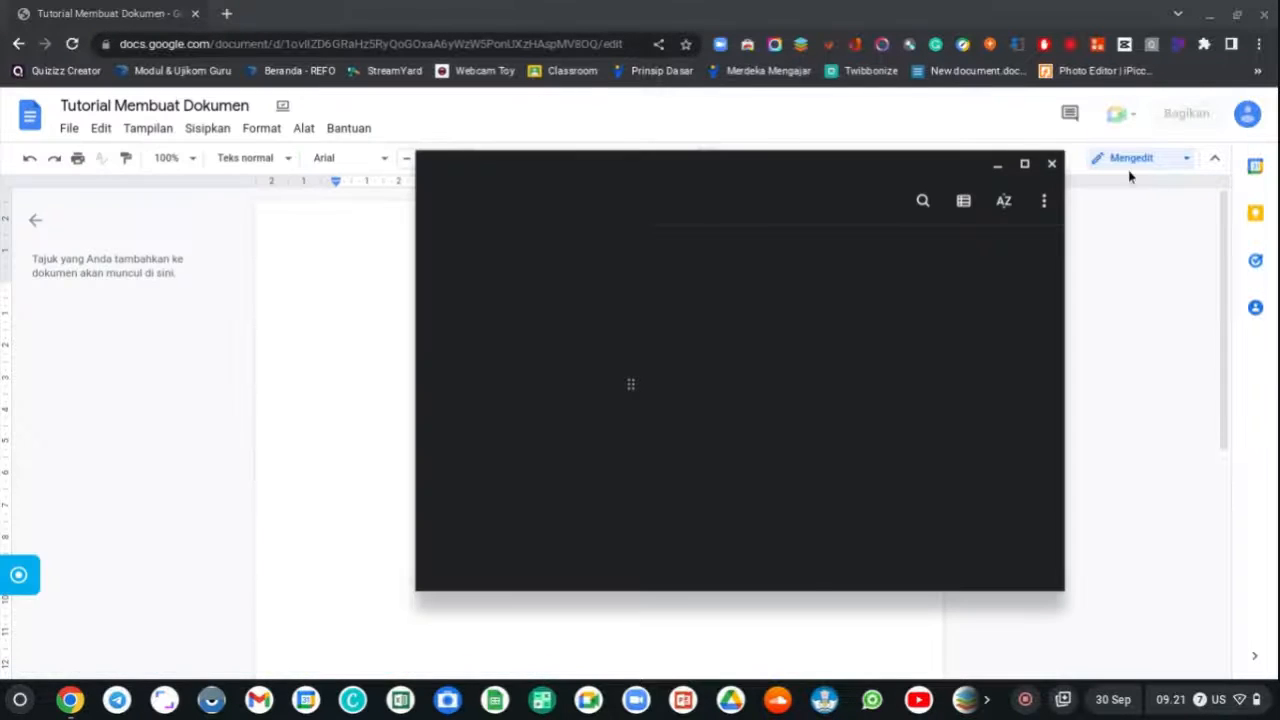
click(1023, 168)
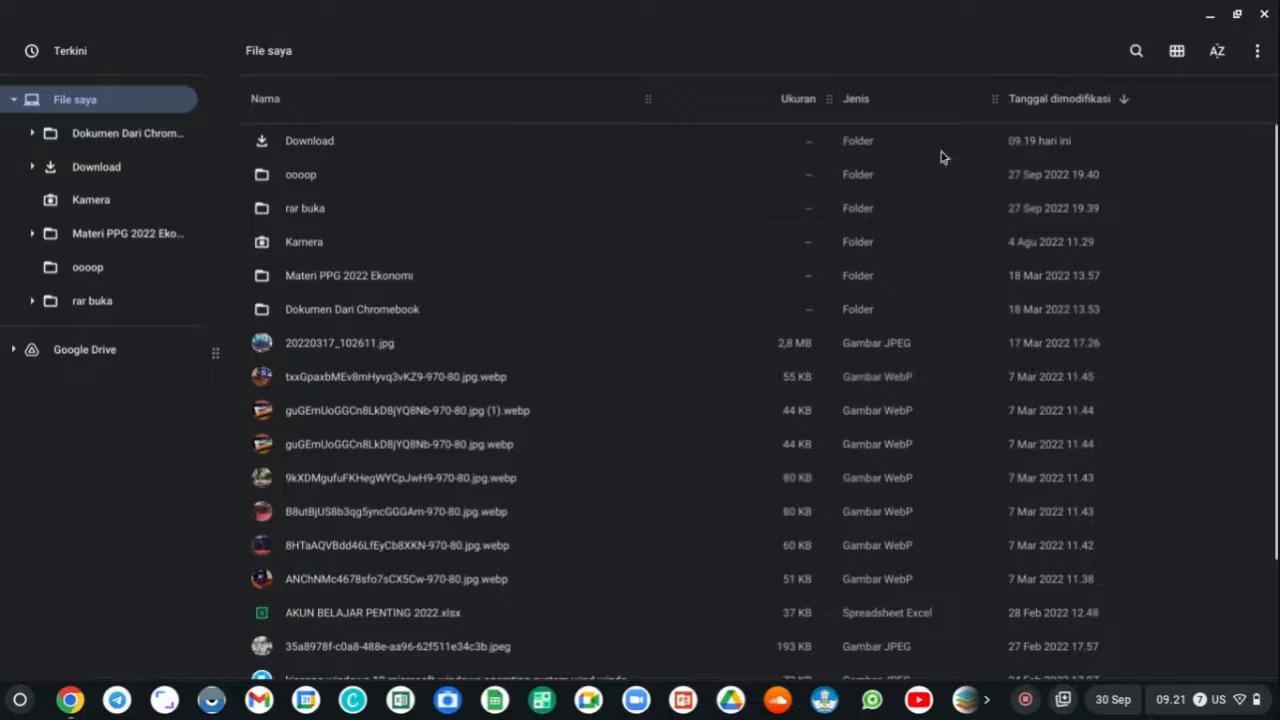
Search the files for "ips" and open "BAB 1 IPS Kelas 7 Manusia Tempat Dan Lingkungan.pdf" from the IPS Kelas 7 folder.
click(1133, 52)
text(ips)
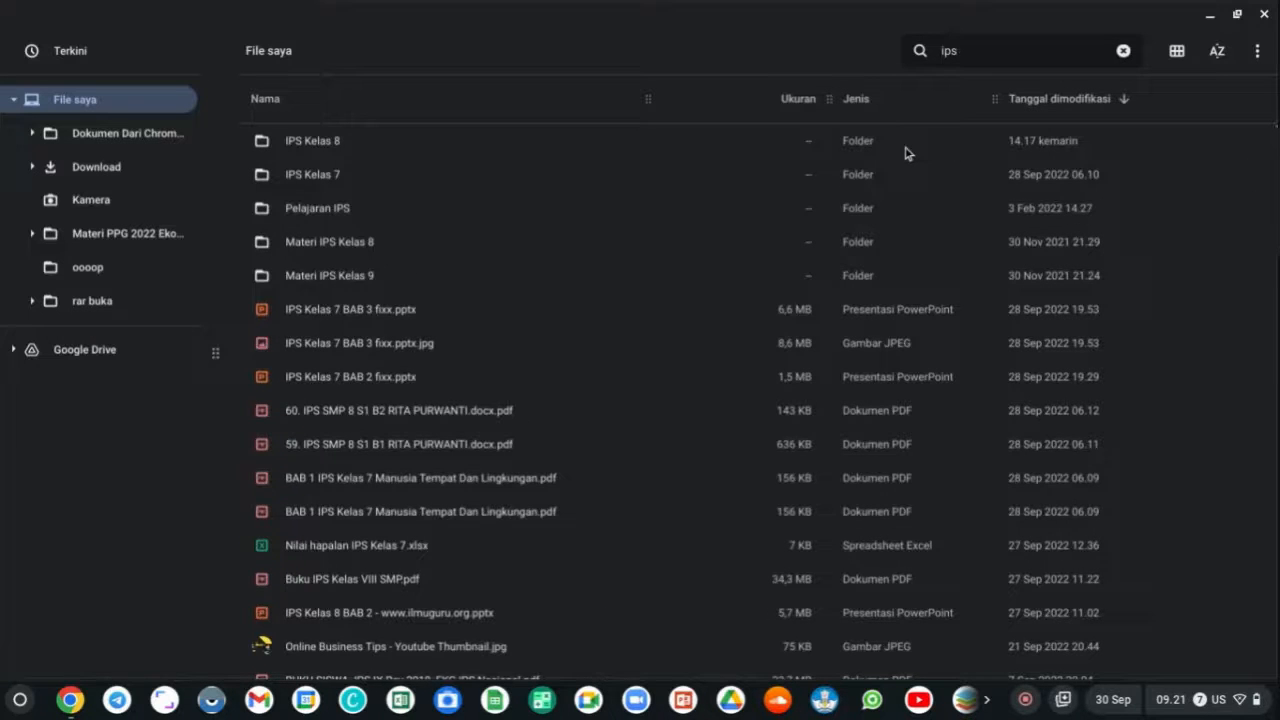
double_click(437, 180)
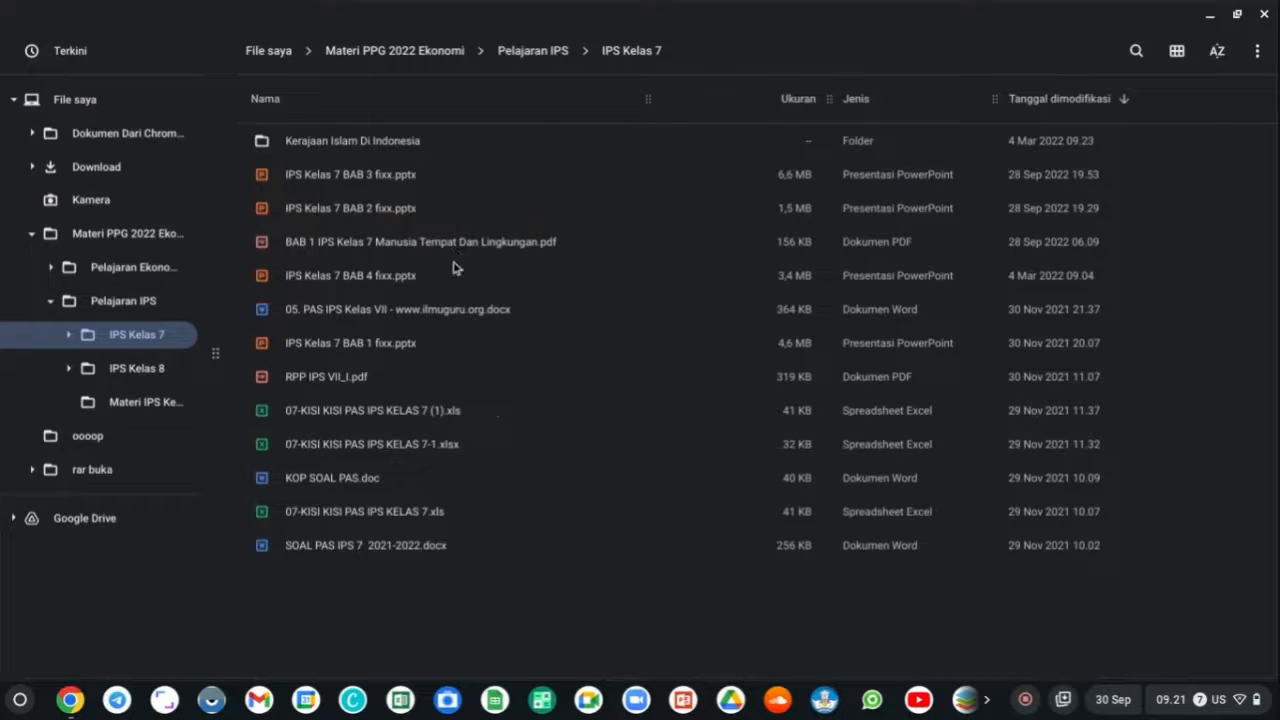
double_click(376, 250)
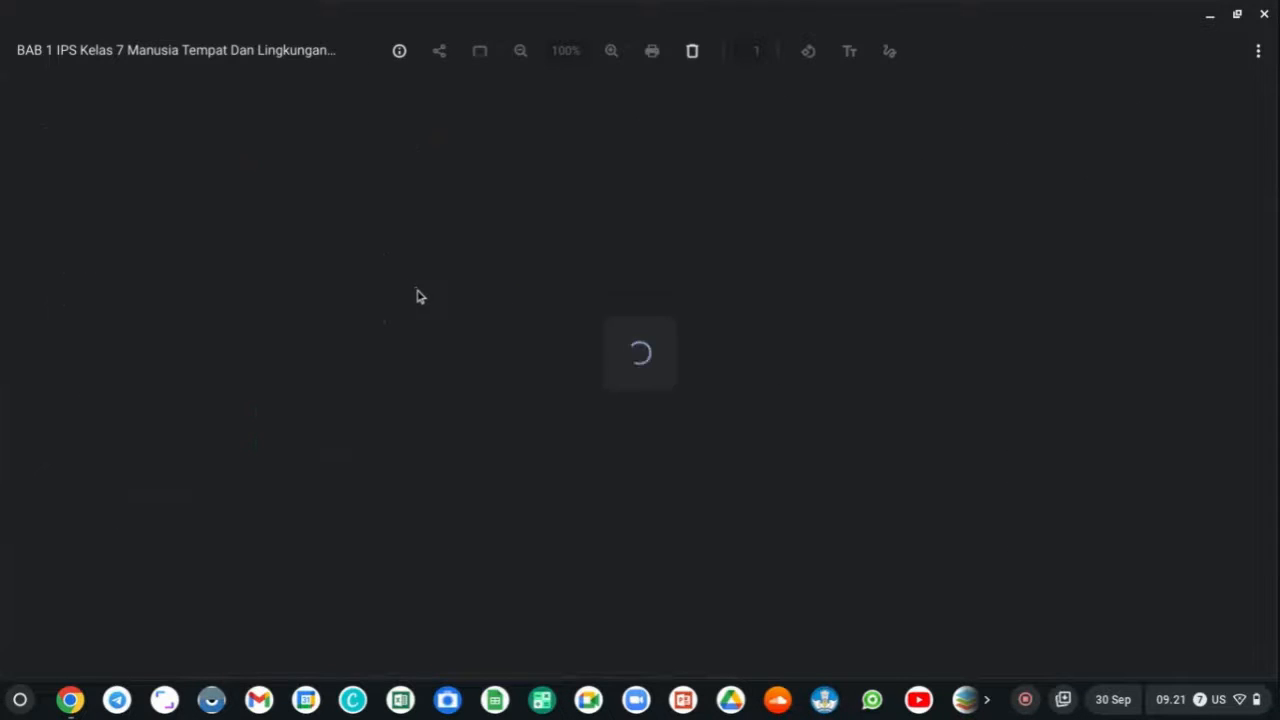
Look through the chapter text in the PDF from the first page to the last.
scroll(462, 340, down, 4)
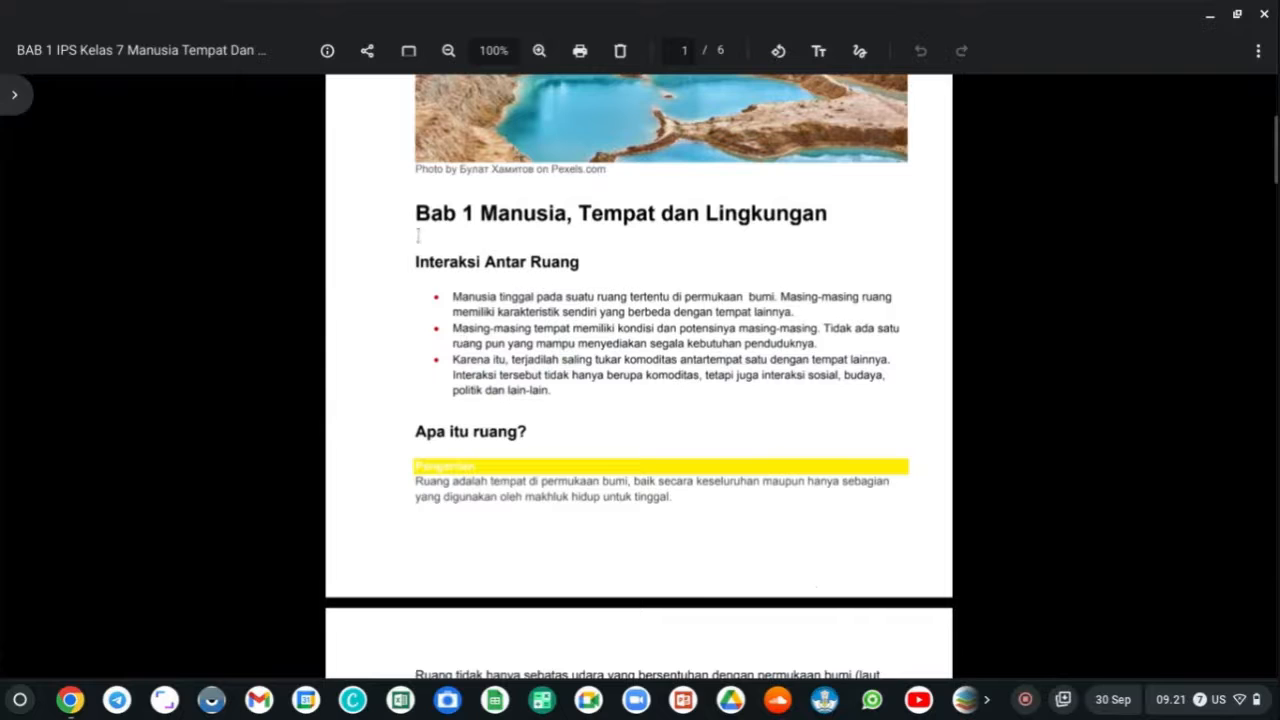
drag(415, 222, 630, 312)
scroll(555, 343, down, 10)
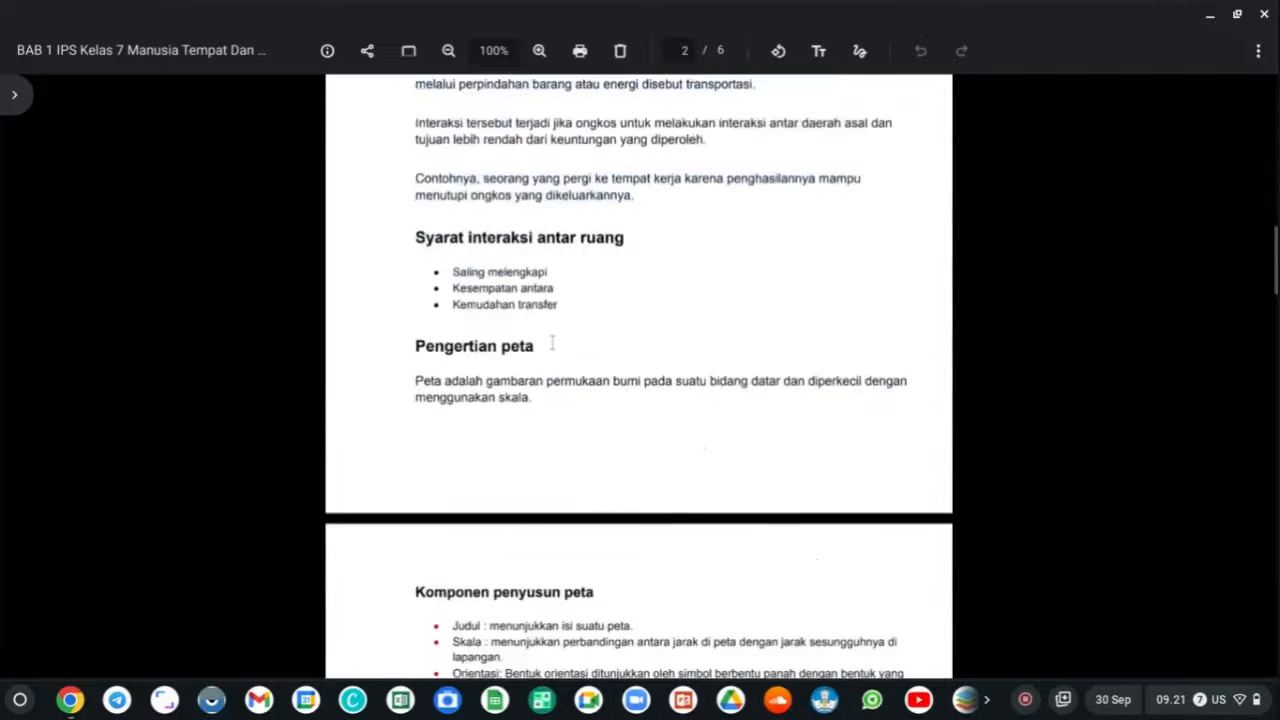
scroll(555, 343, up, 4)
scroll(555, 343, down, 8)
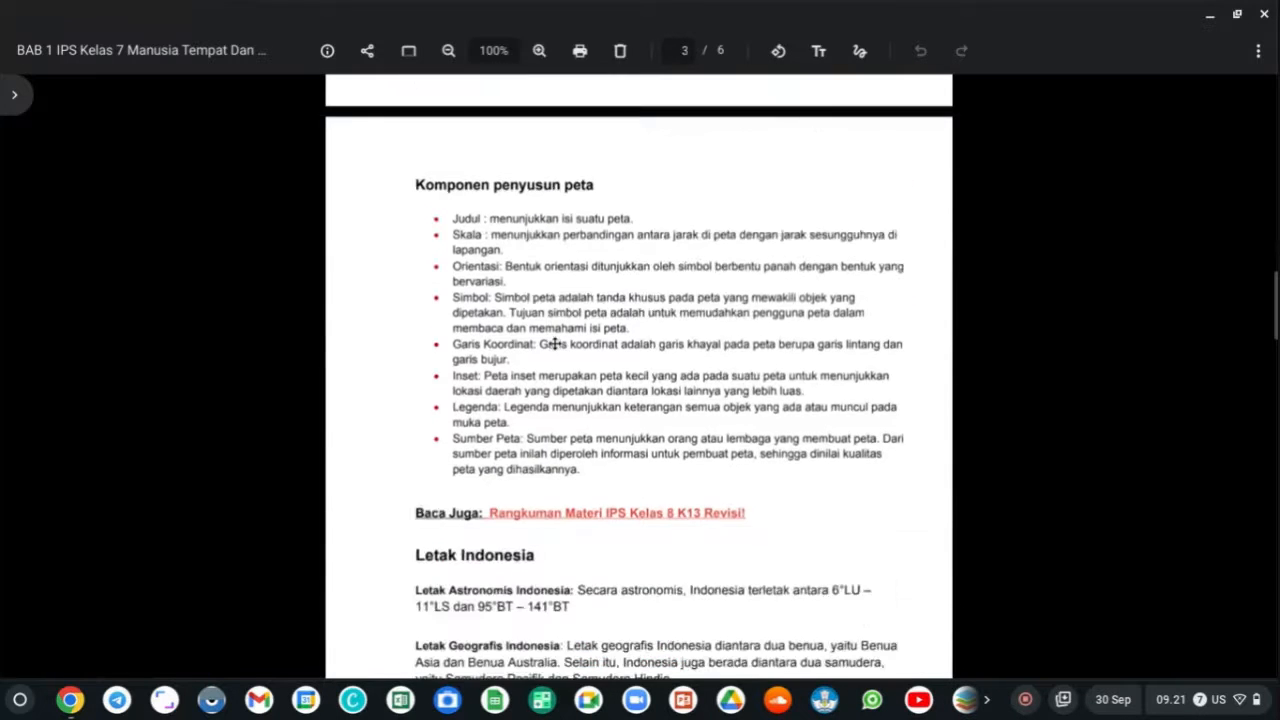
scroll(555, 343, down, 15)
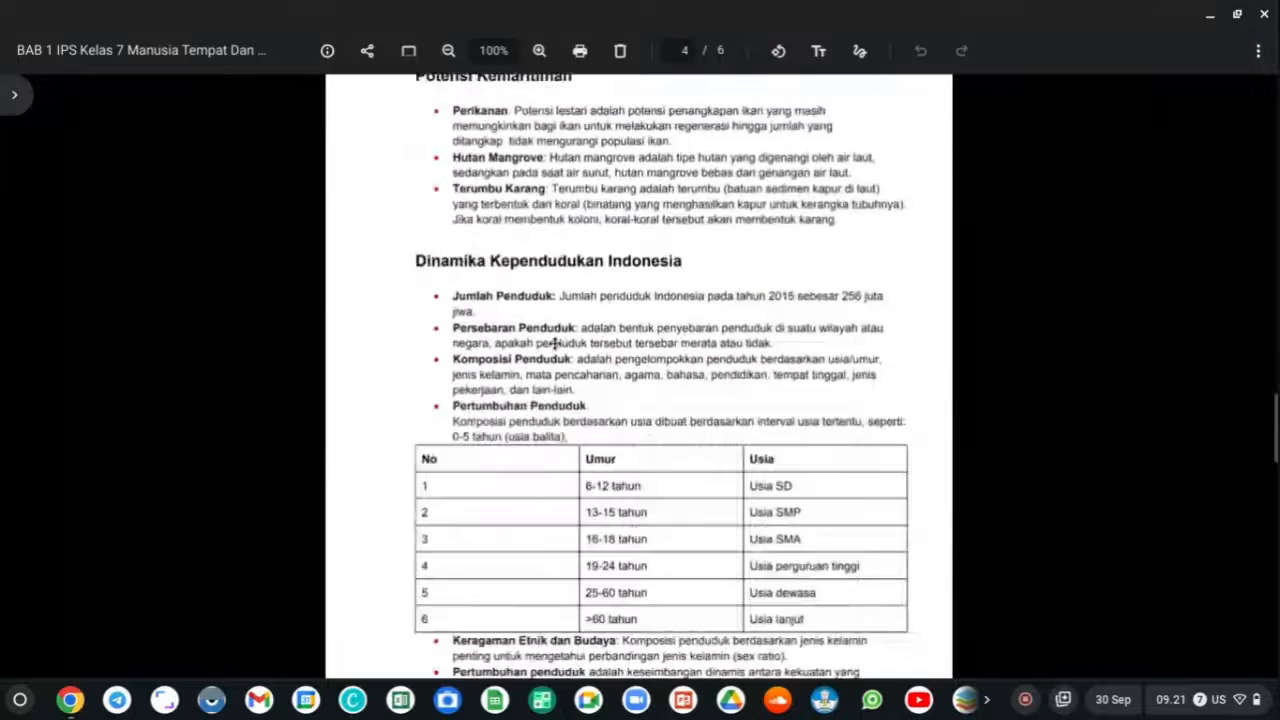
scroll(553, 343, down, 10)
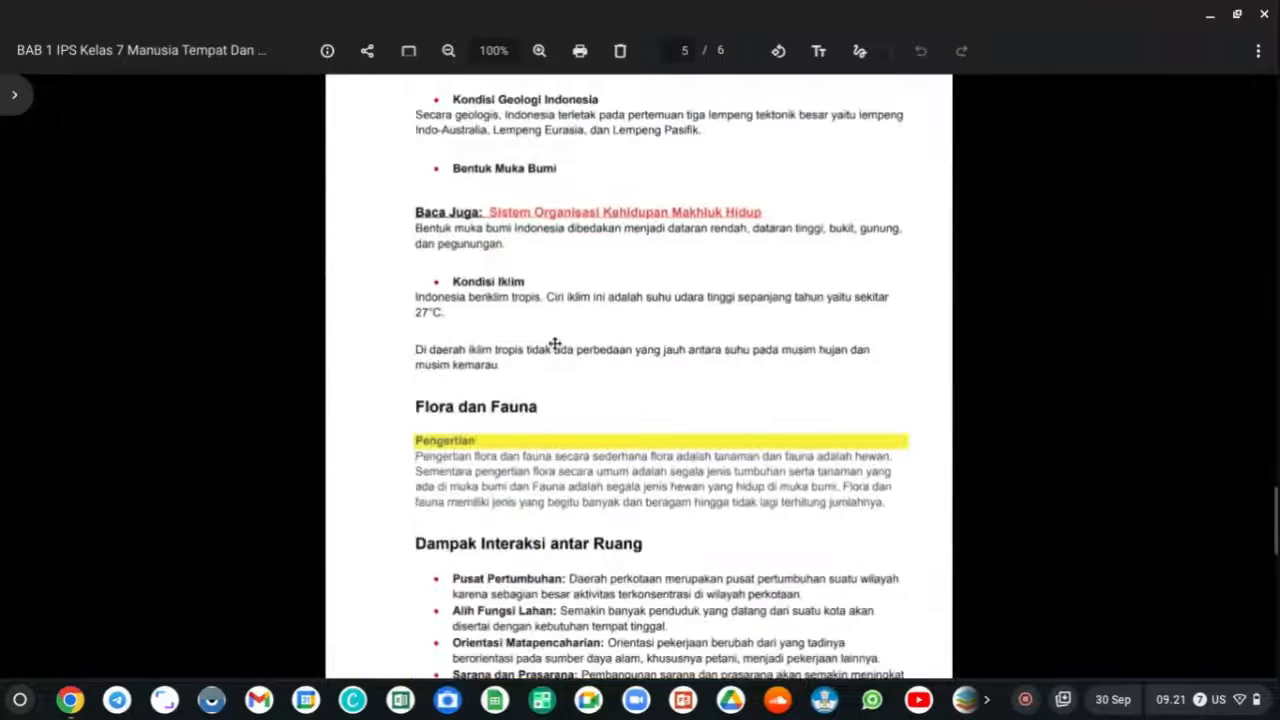
scroll(583, 449, down, 18)
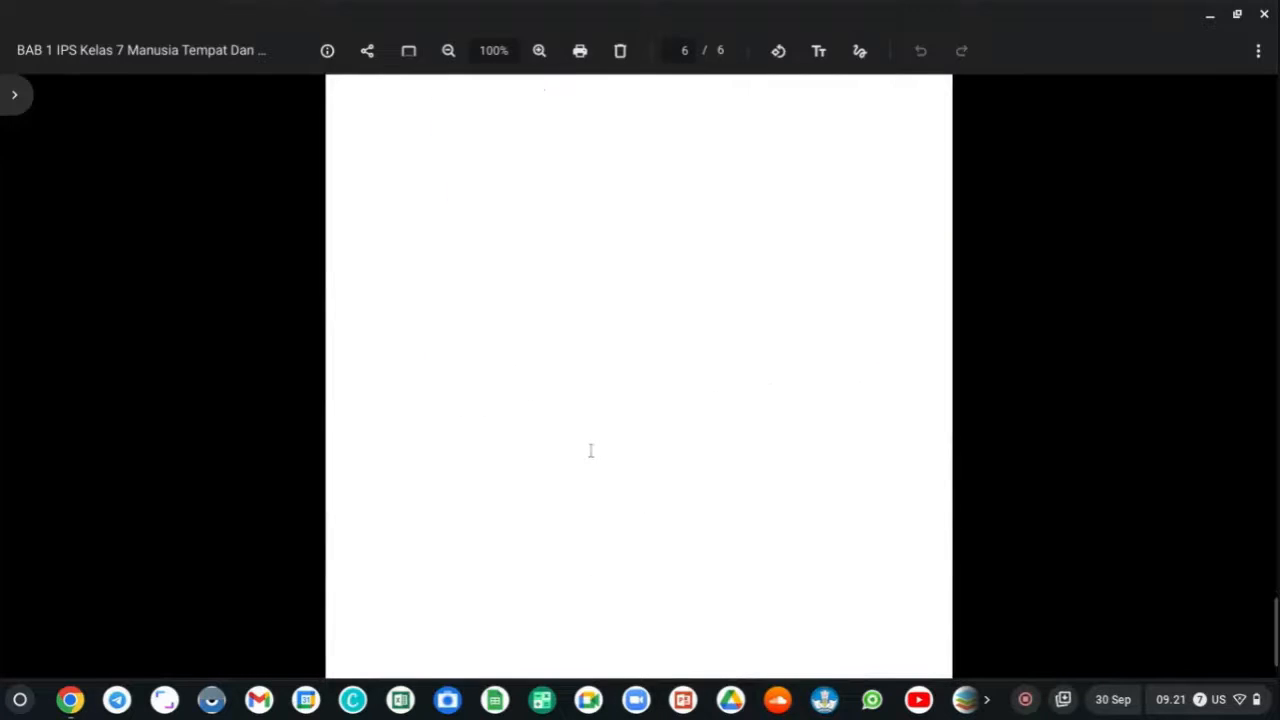
Select and copy the PDF text from the closing paragraph on page 6 back to the heading "Bab 1 Manusia, Tempat dan Lingkungan".
scroll(605, 435, up, 11)
click(611, 427)
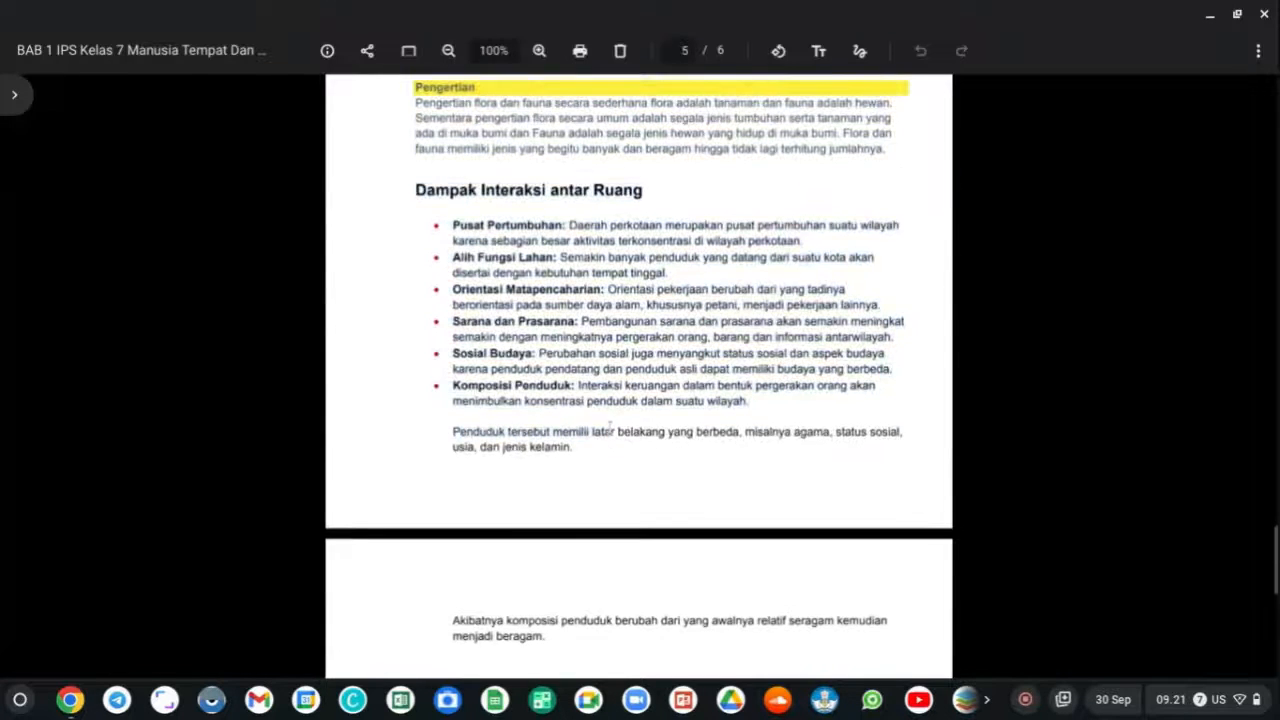
key(ctrl+a)
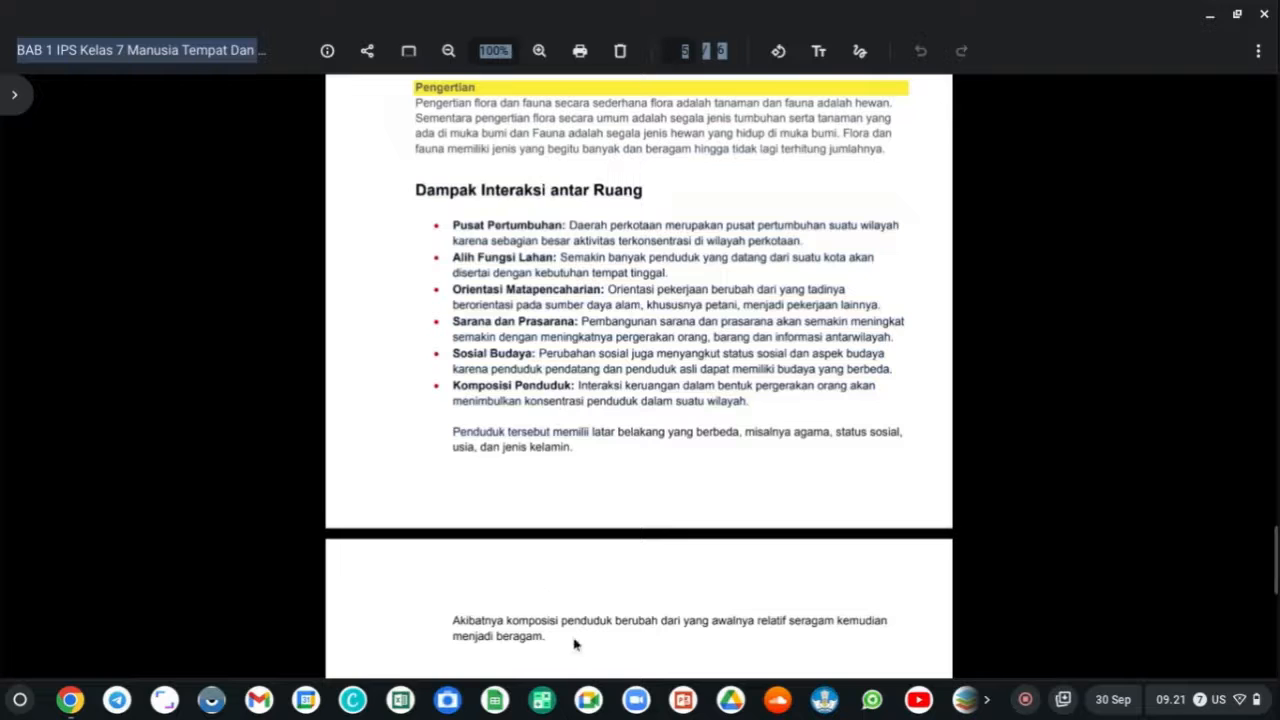
drag(548, 641, 392, 539)
scroll(488, 538, up, 20)
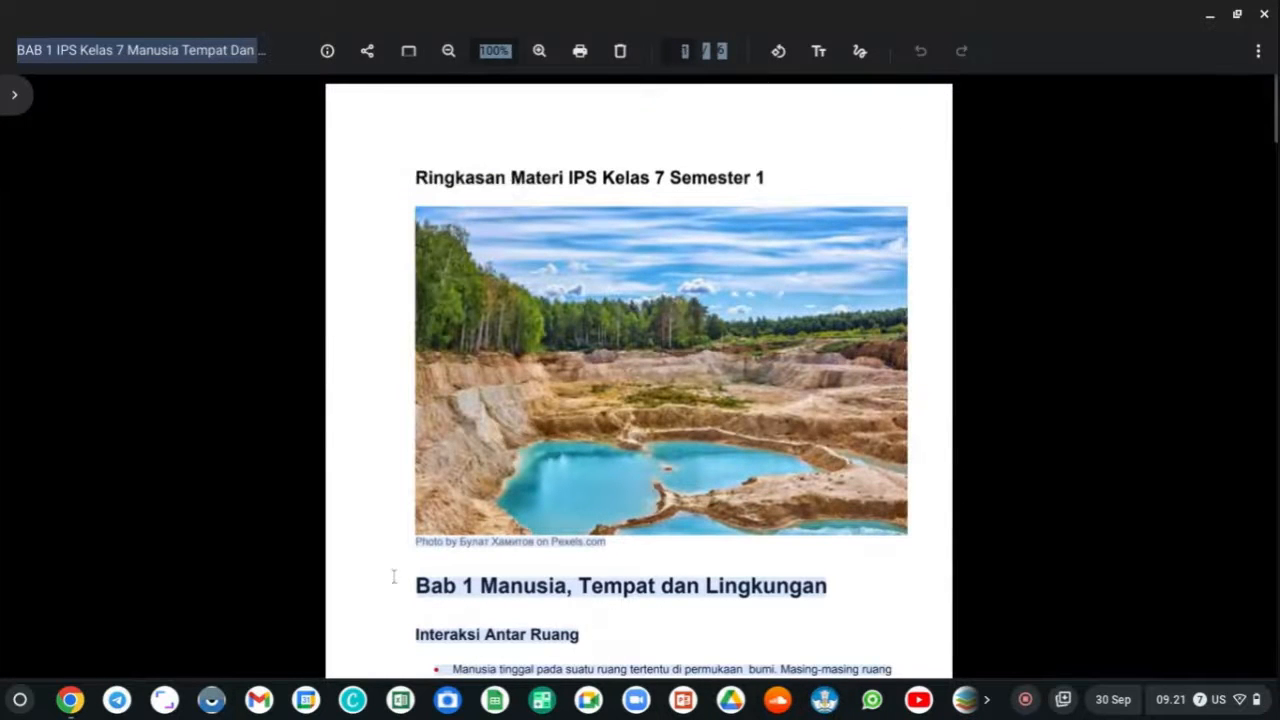
drag(397, 586, 410, 590)
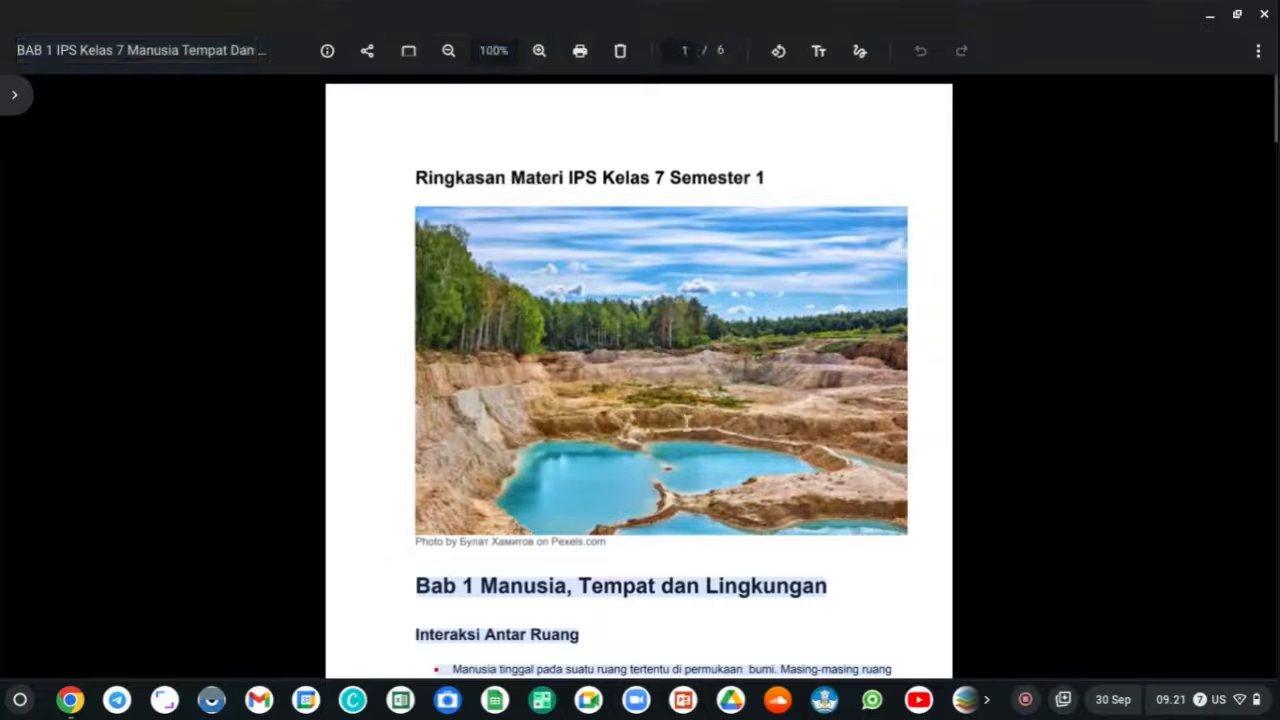
Switch back to the "Tutorial Membuat Dokumen" document in Google Docs and paste the copied chapter text into it.
click(1215, 21)
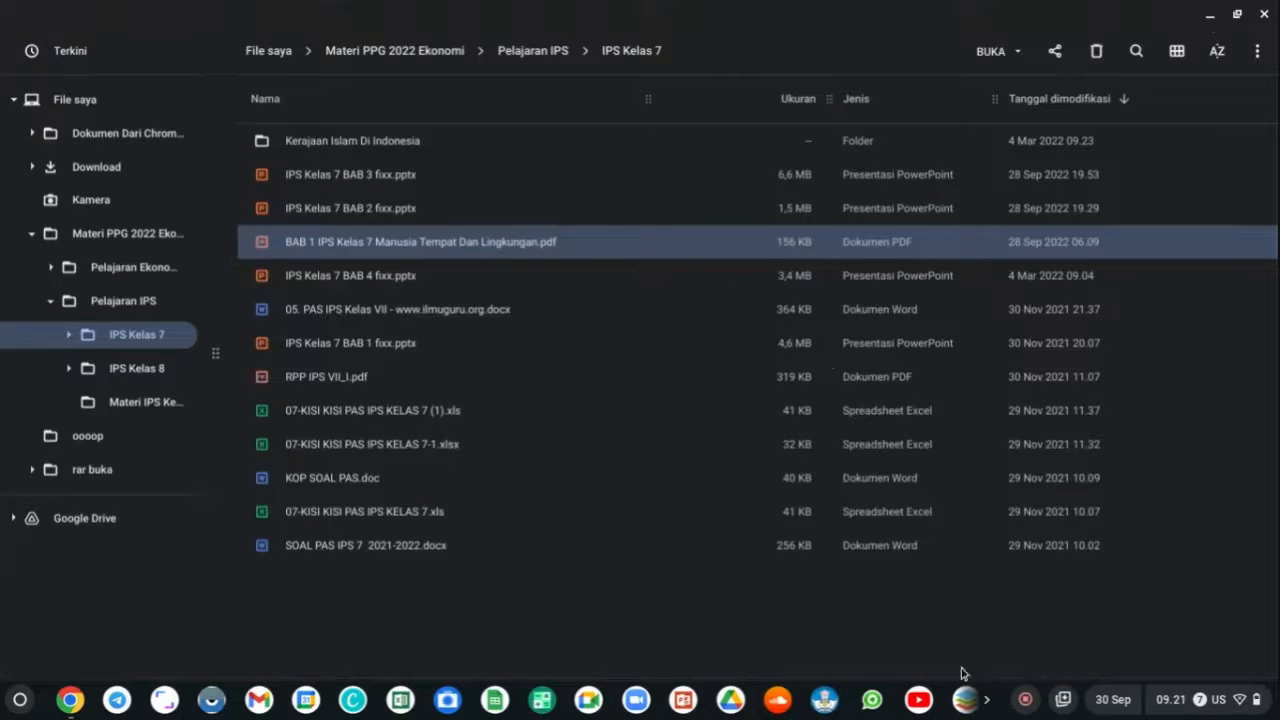
click(988, 703)
click(976, 704)
click(976, 704)
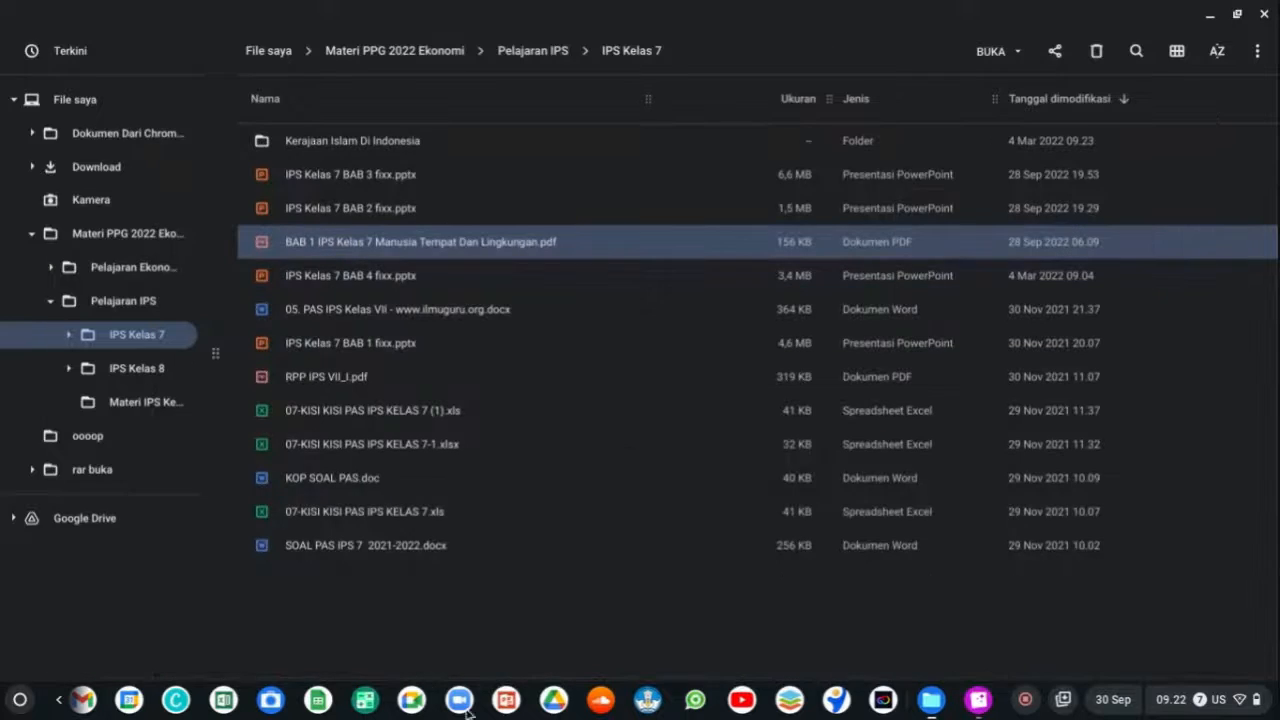
click(58, 699)
click(70, 699)
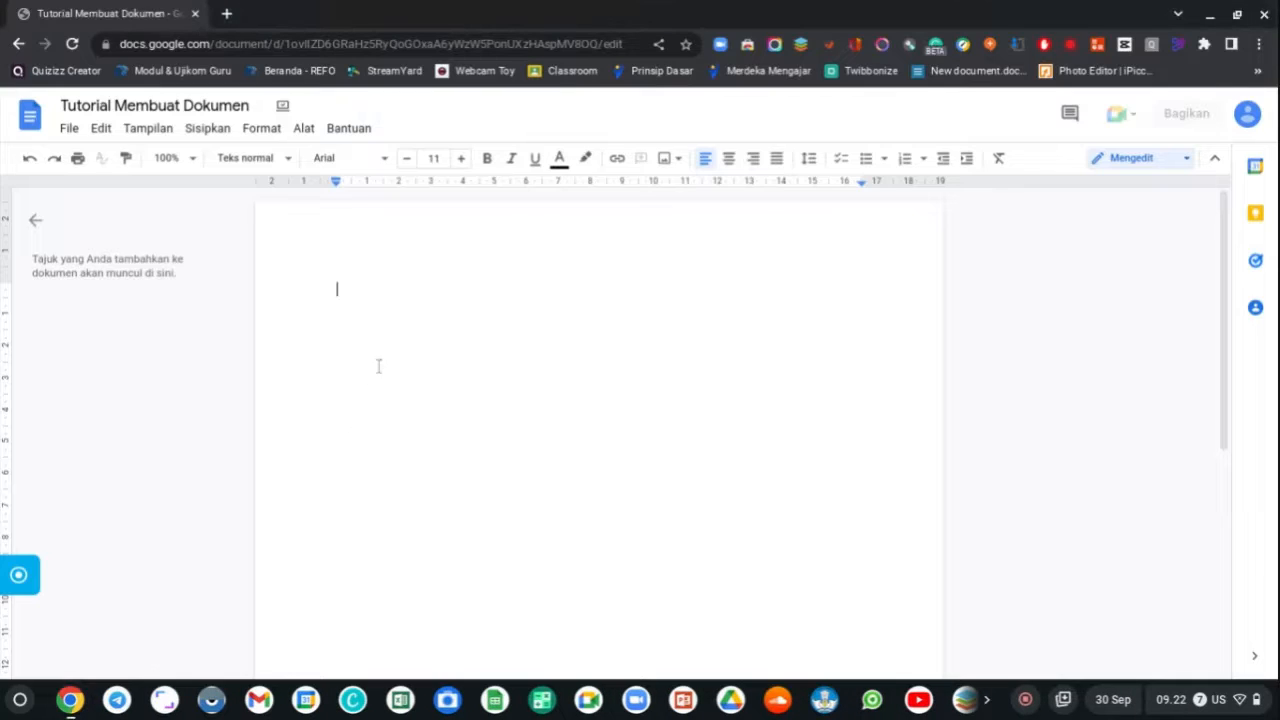
right_click(344, 290)
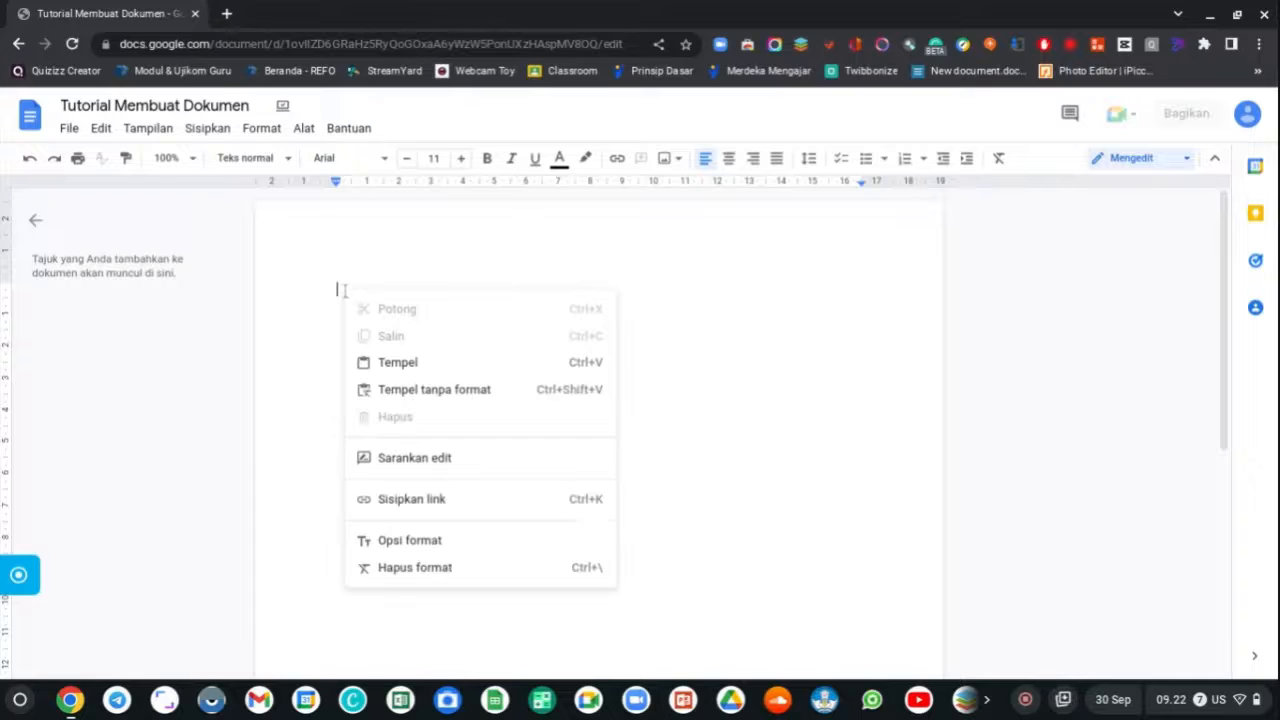
click(384, 366)
Format the first line "Bab 1 Manusia, Tempat dan Lingkungan" as bold, size 13 and centred.
scroll(612, 360, up, 20)
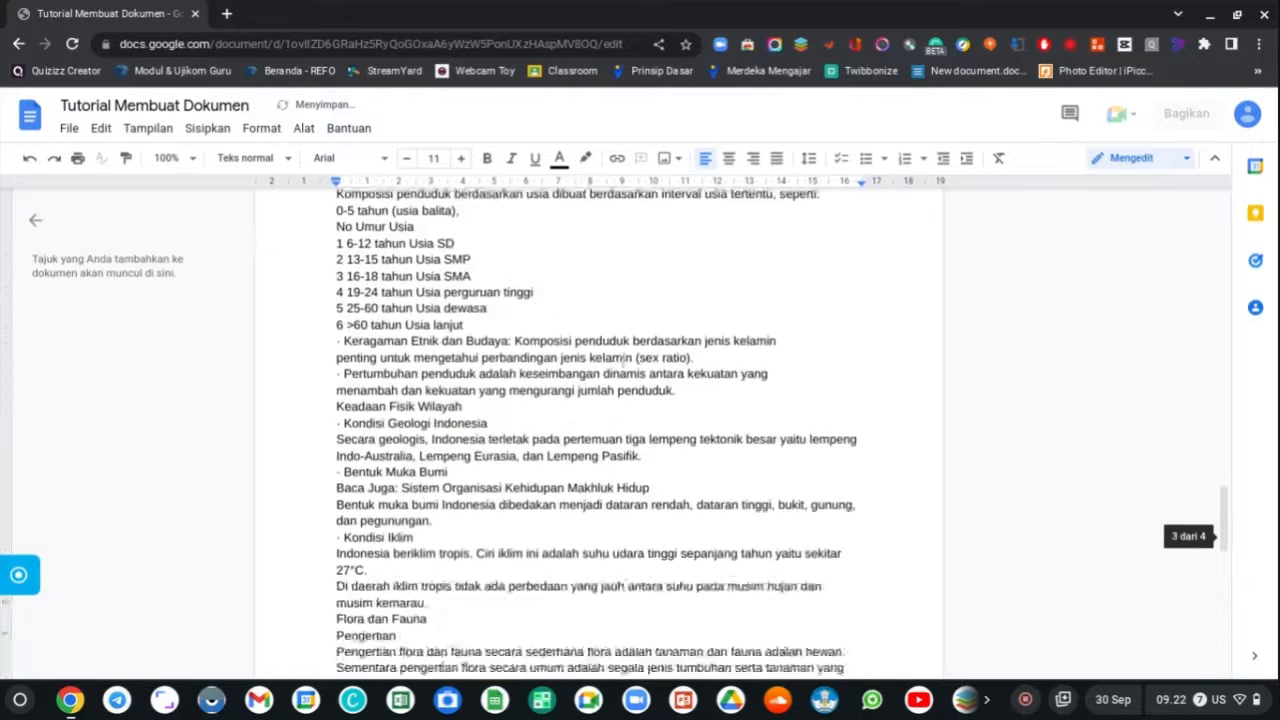
scroll(623, 383, up, 15)
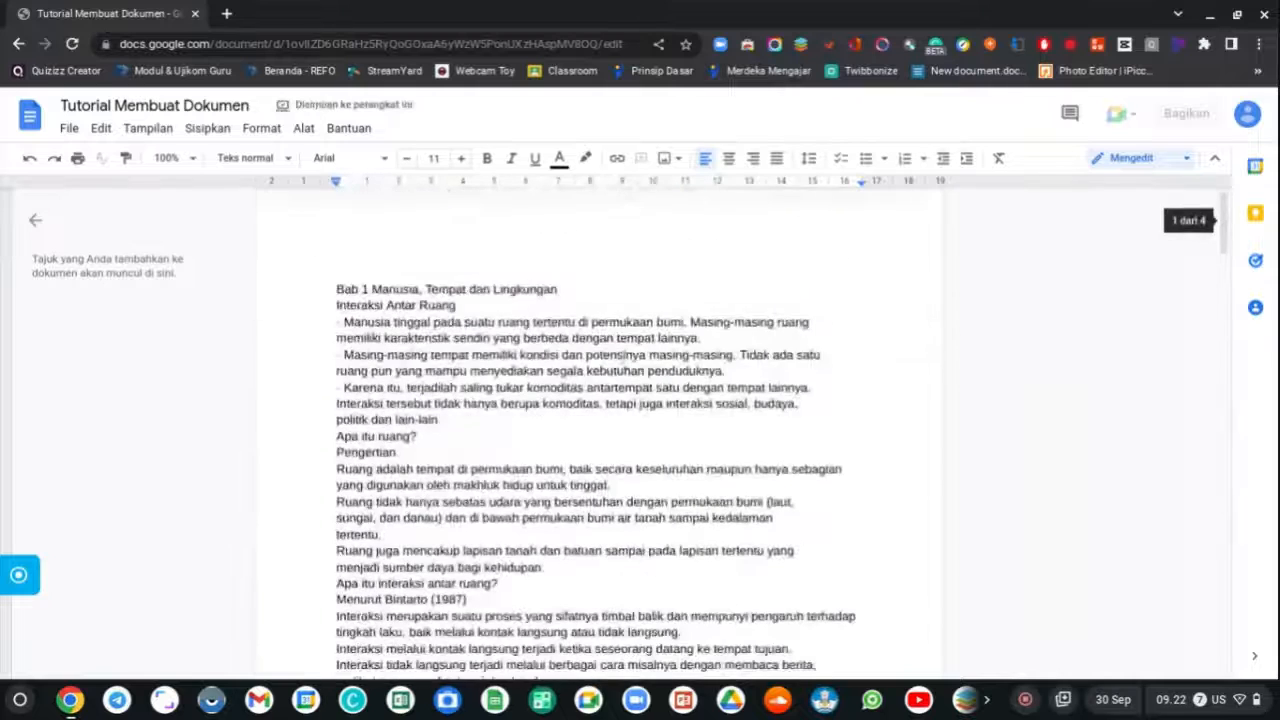
drag(338, 291, 594, 292)
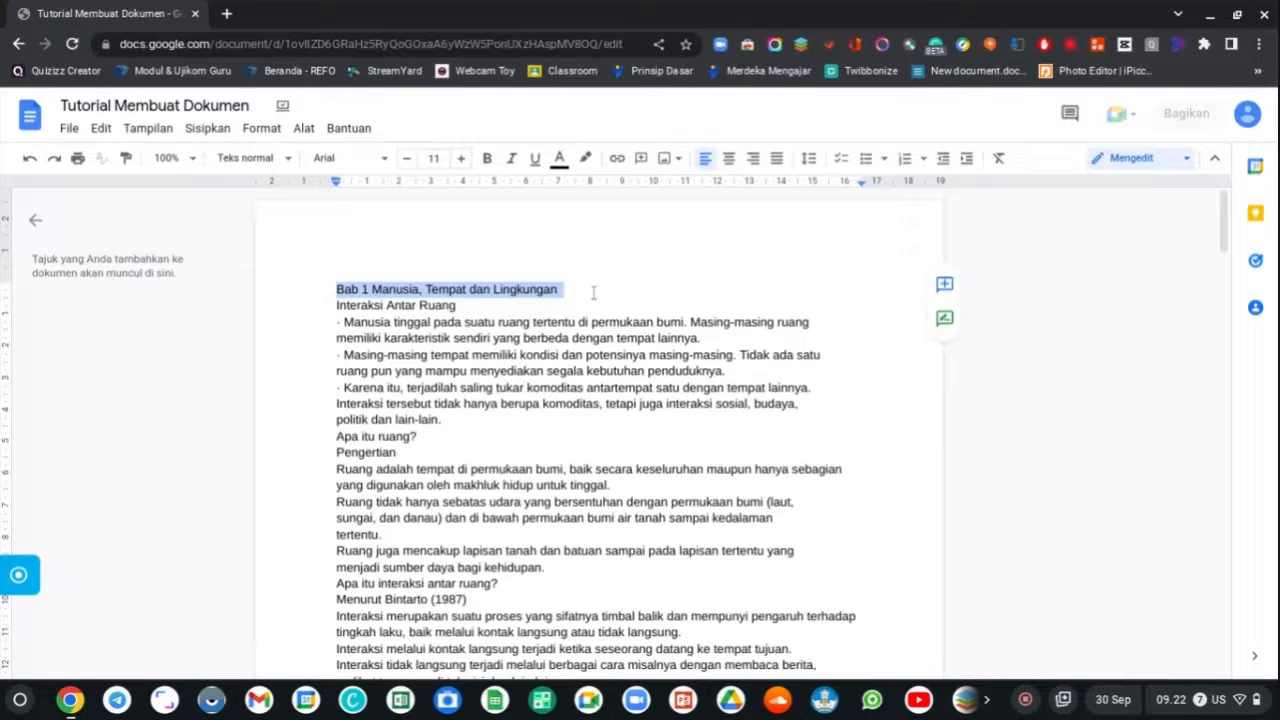
key(ctrl+b)
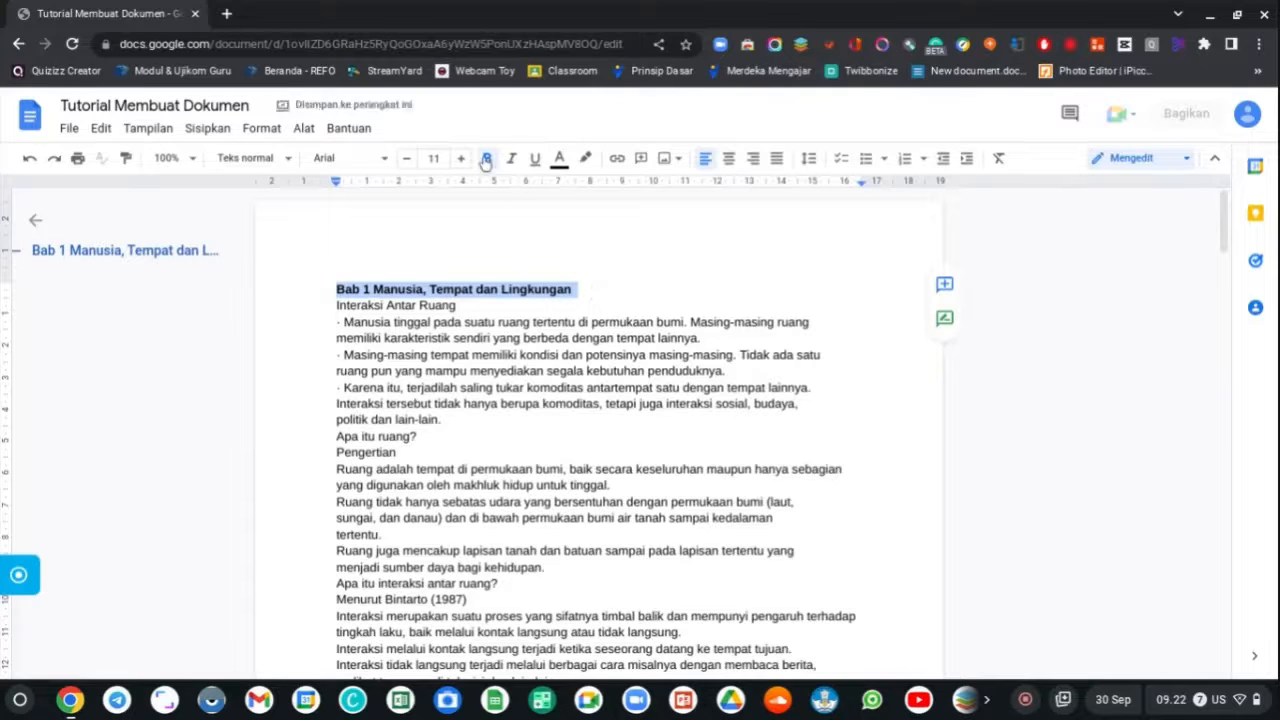
click(462, 162)
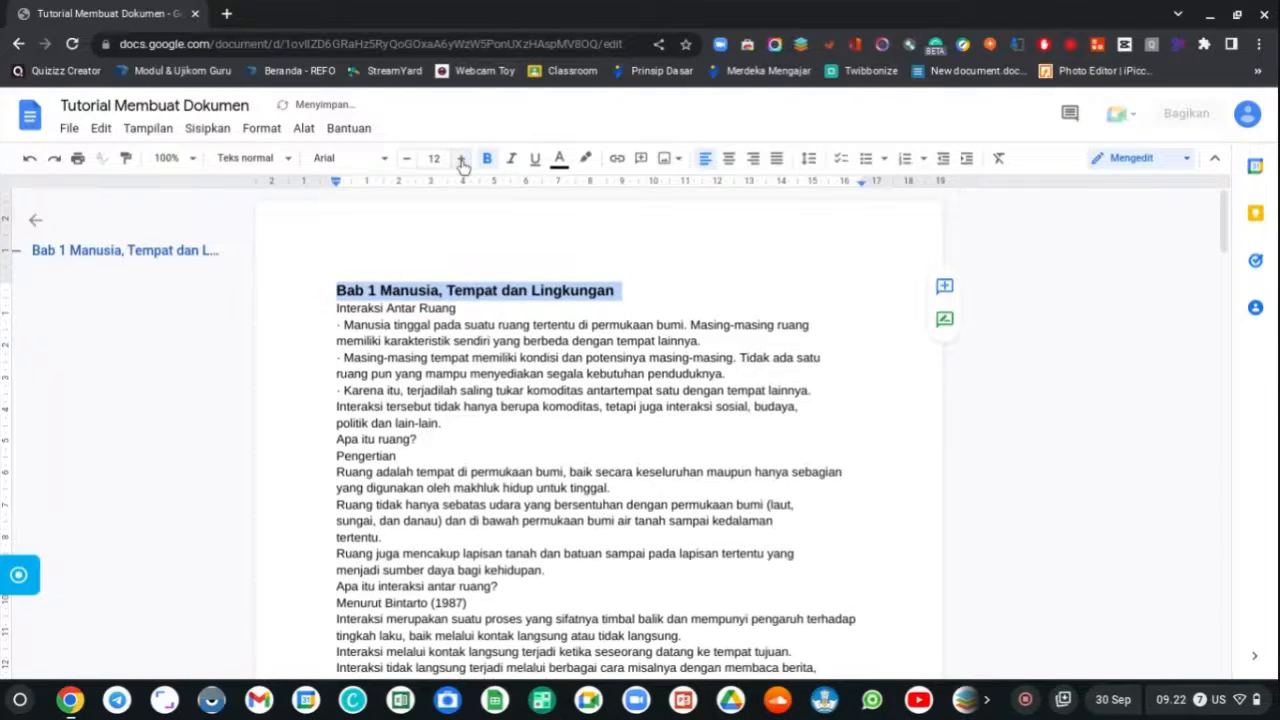
click(462, 162)
click(729, 158)
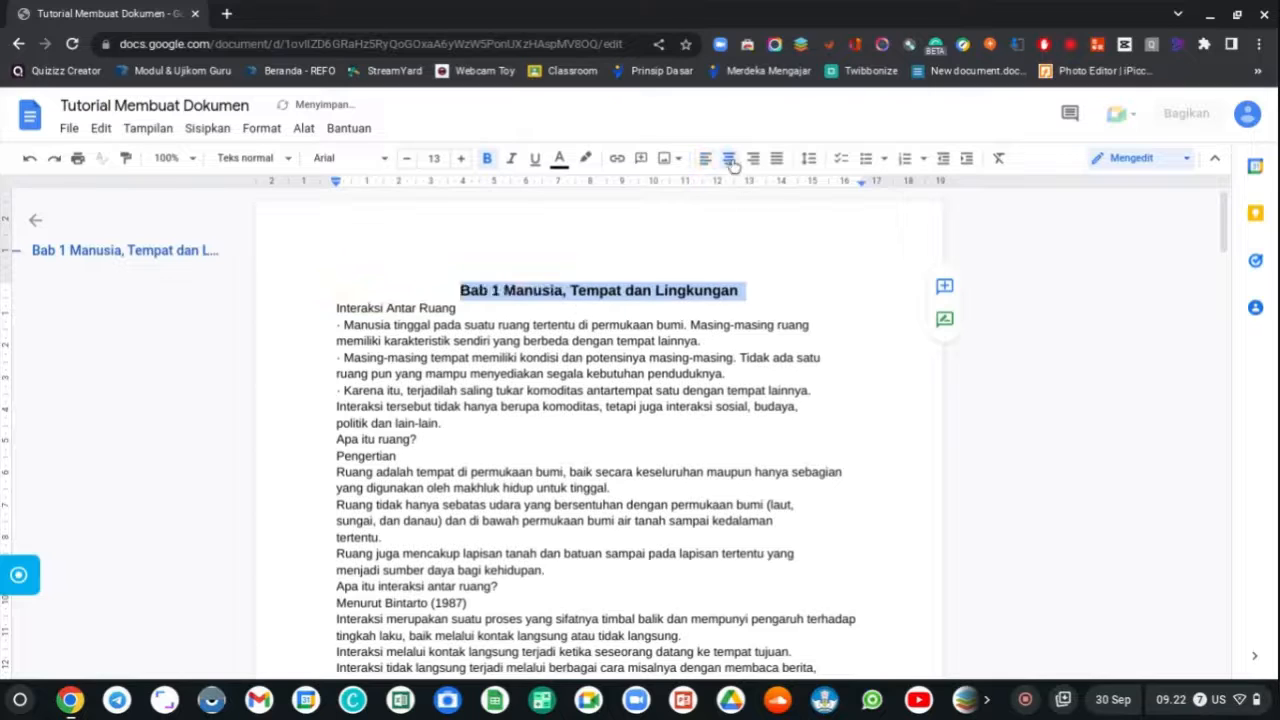
Insert a blank line below the chapter title and make the subheading "Interaksi Antar Ruang" bold.
click(766, 292)
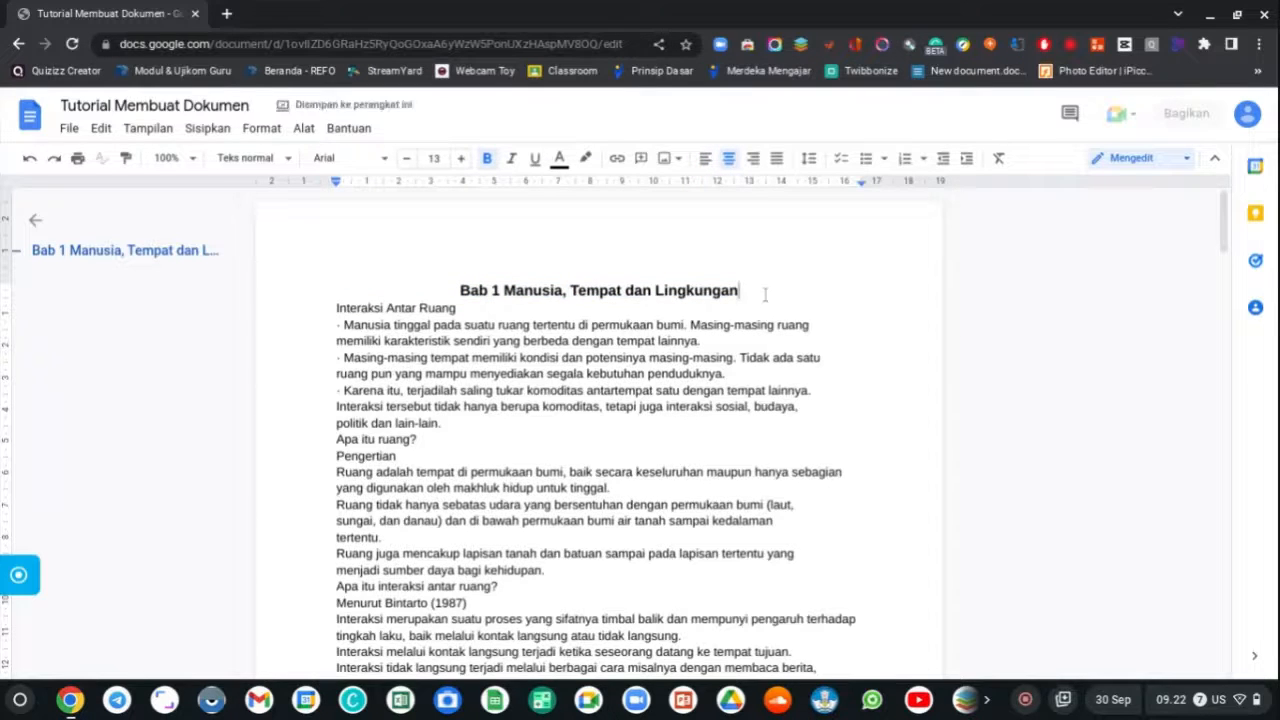
key(Return)
drag(456, 327, 326, 327)
key(ctrl)
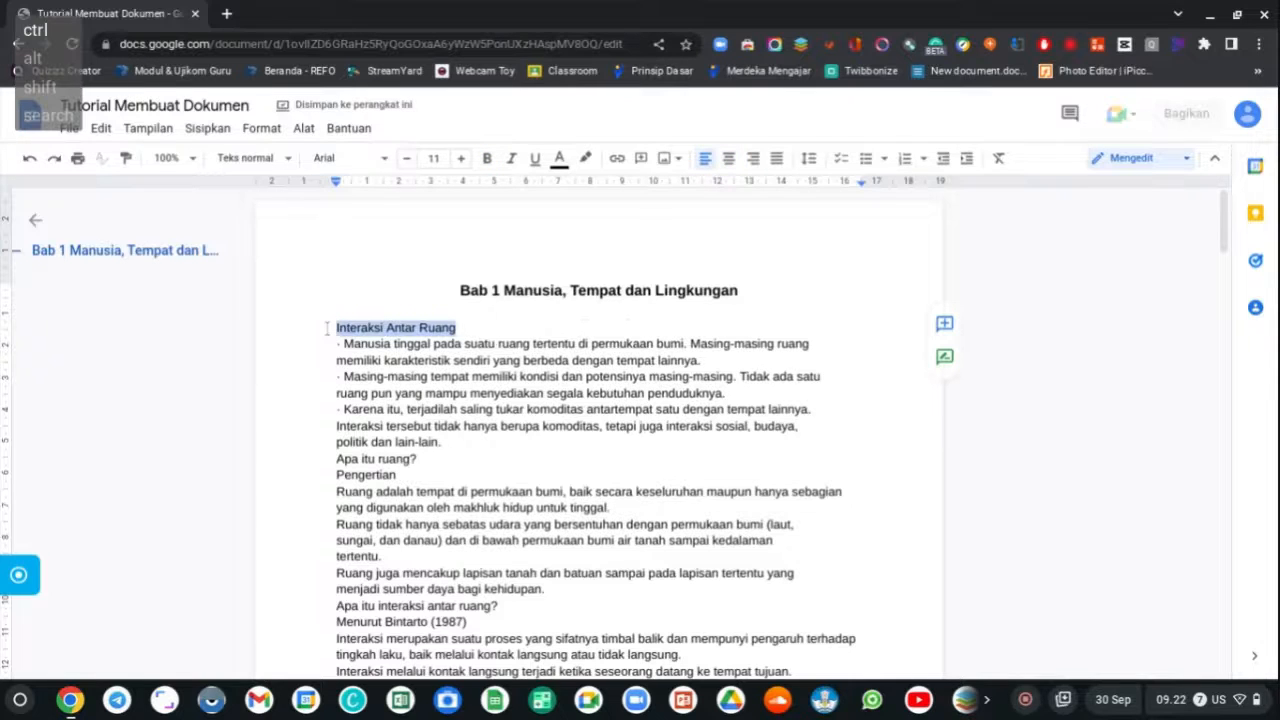
click(487, 158)
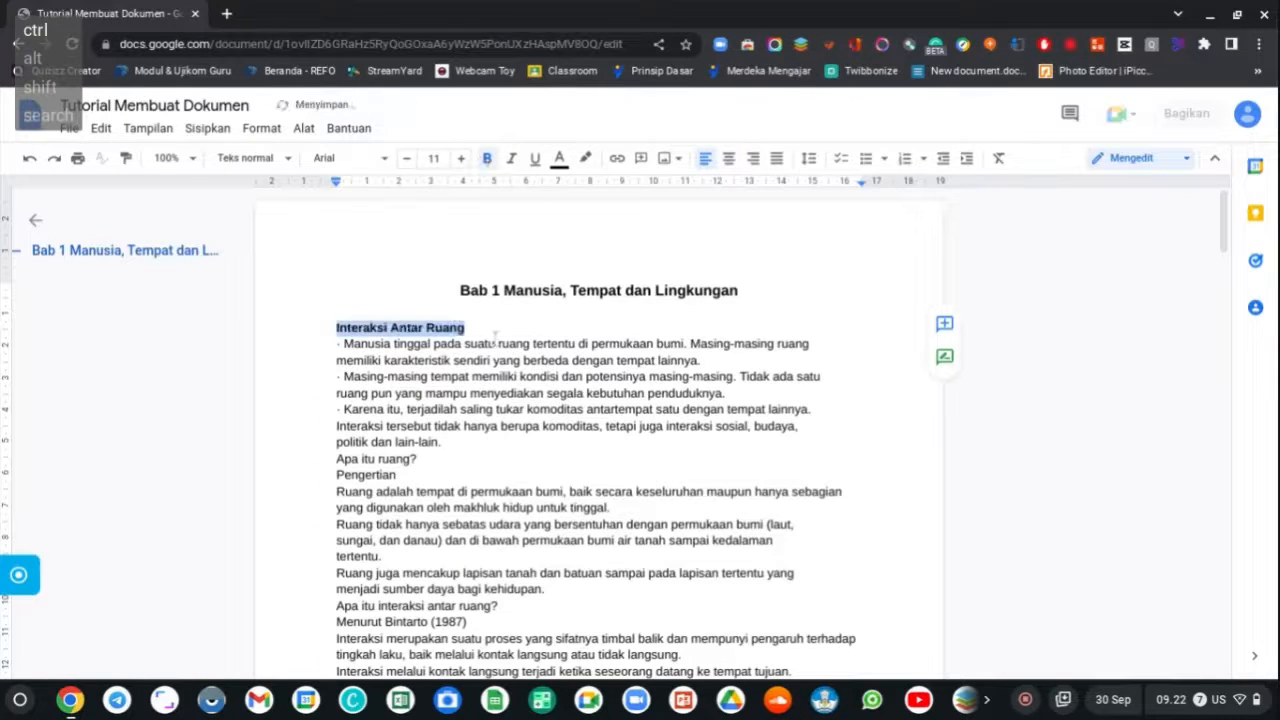
Remove the dot before "Manusia tinggal pada suatu ruang" and turn that line into the first item of a numbered list.
click(356, 362)
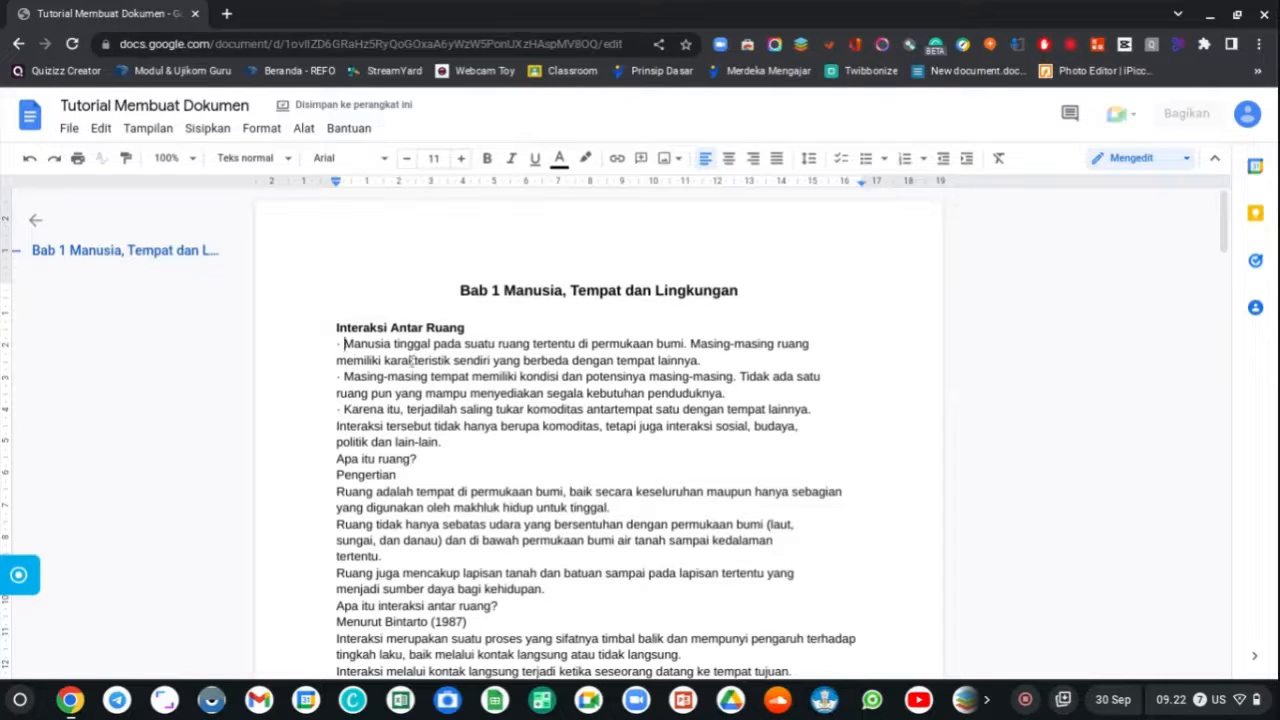
key(BackSpace)
key(BackSpace)
key(BackSpace)
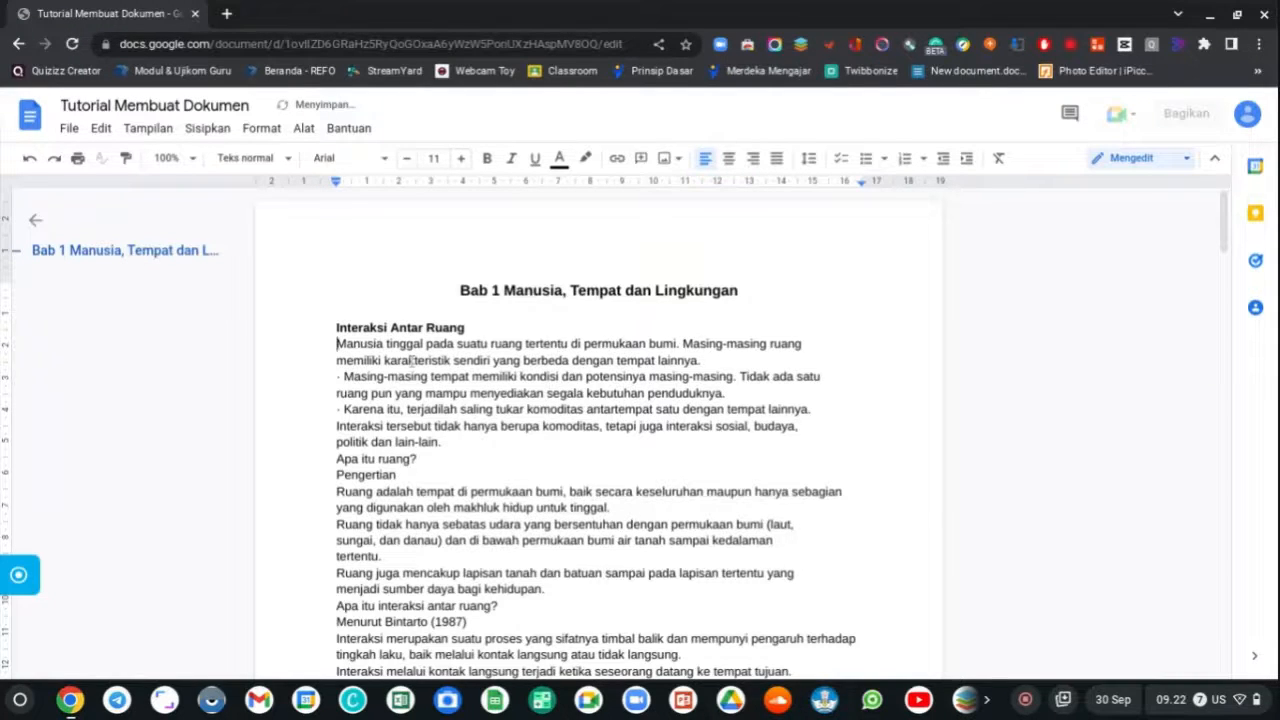
key(Return)
click(921, 162)
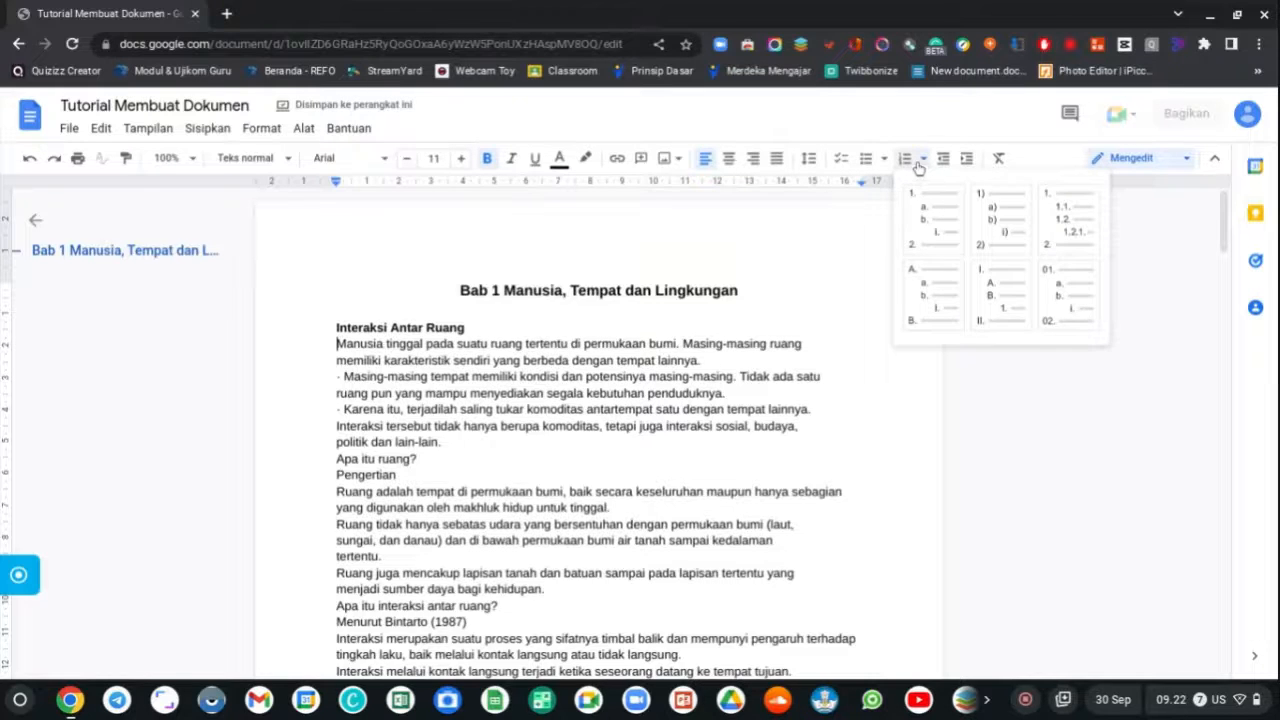
click(917, 167)
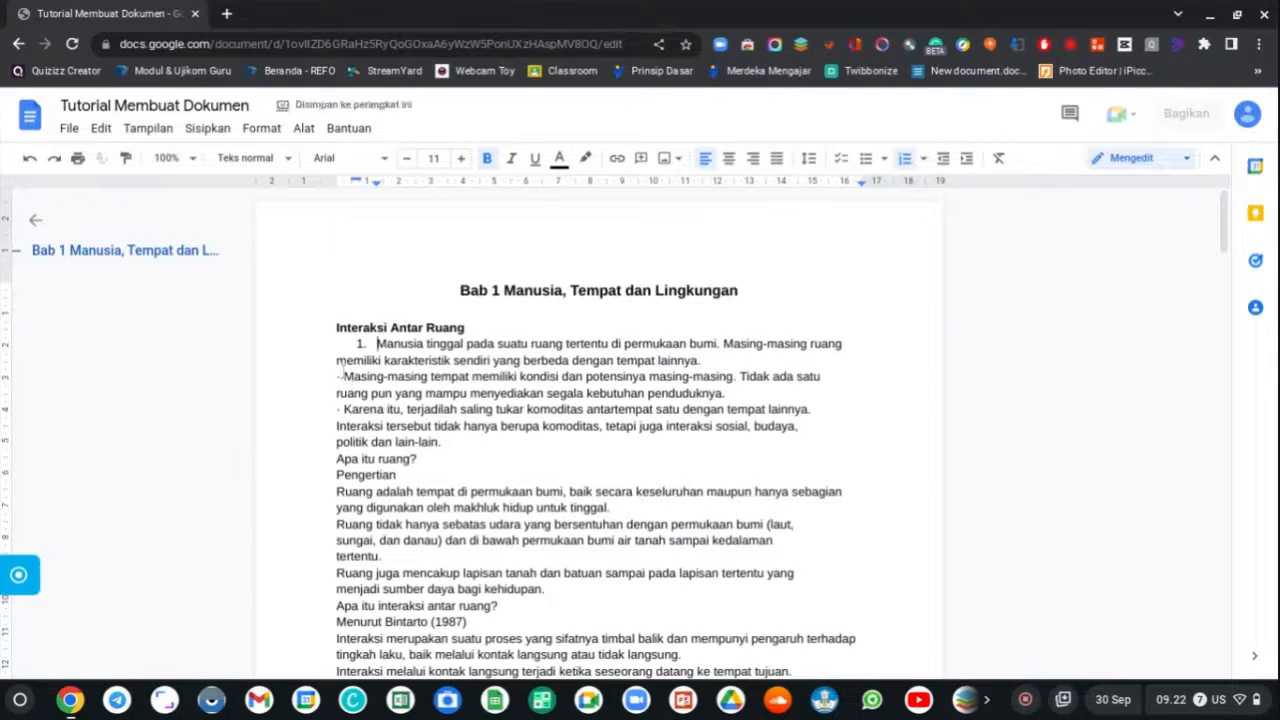
Remove the dot before "Masing-masing tempat memiliki kondisi" below the first numbered item.
click(343, 376)
key(BackSpace)
key(BackSpace)
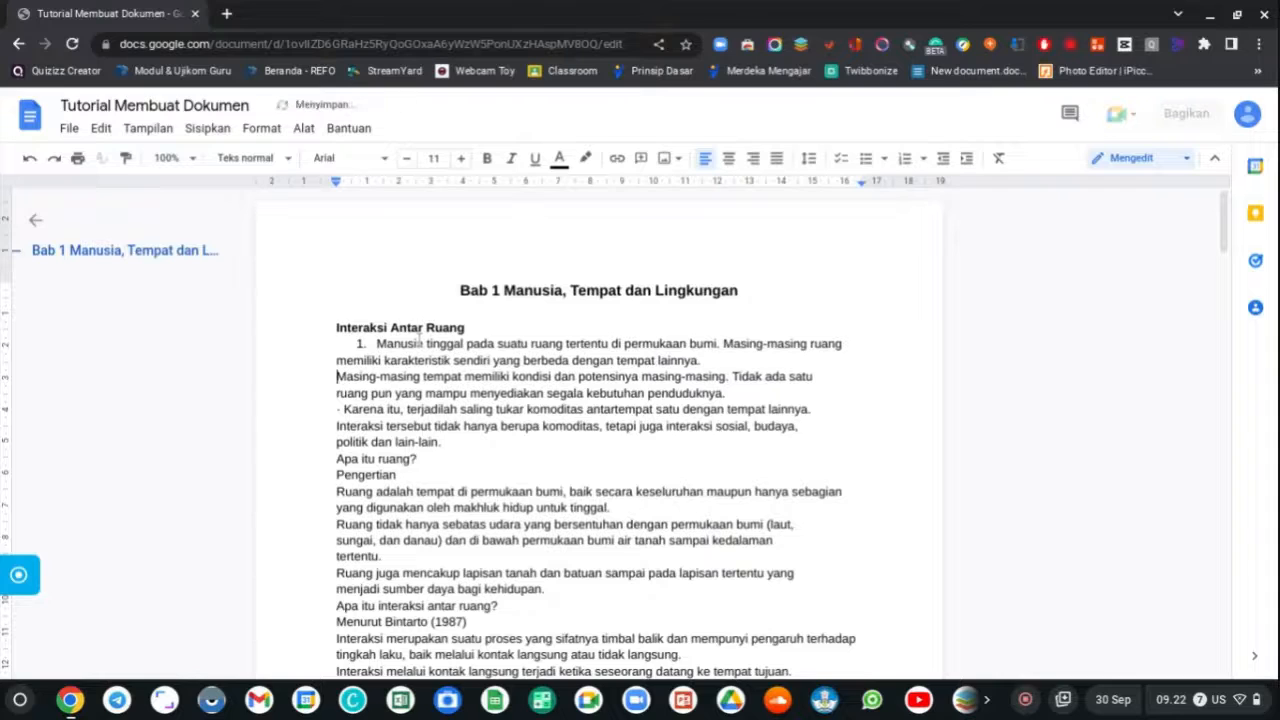
key(Return)
click(904, 160)
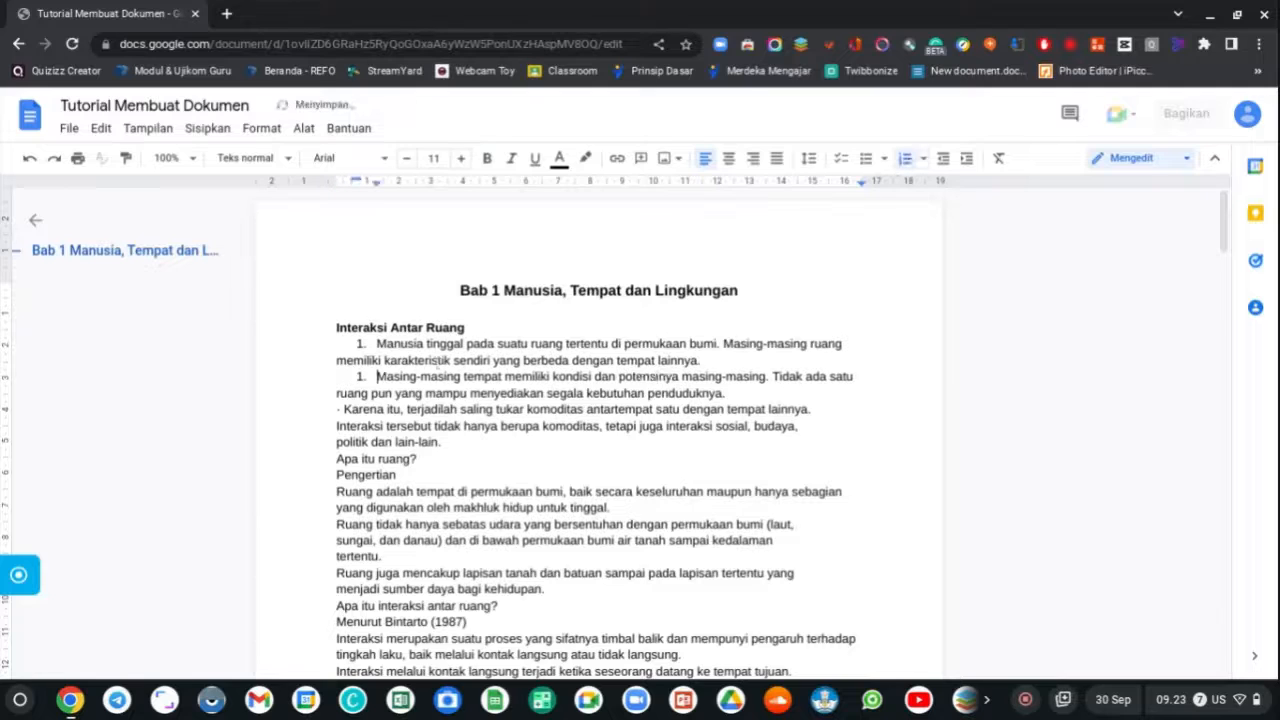
click(923, 158)
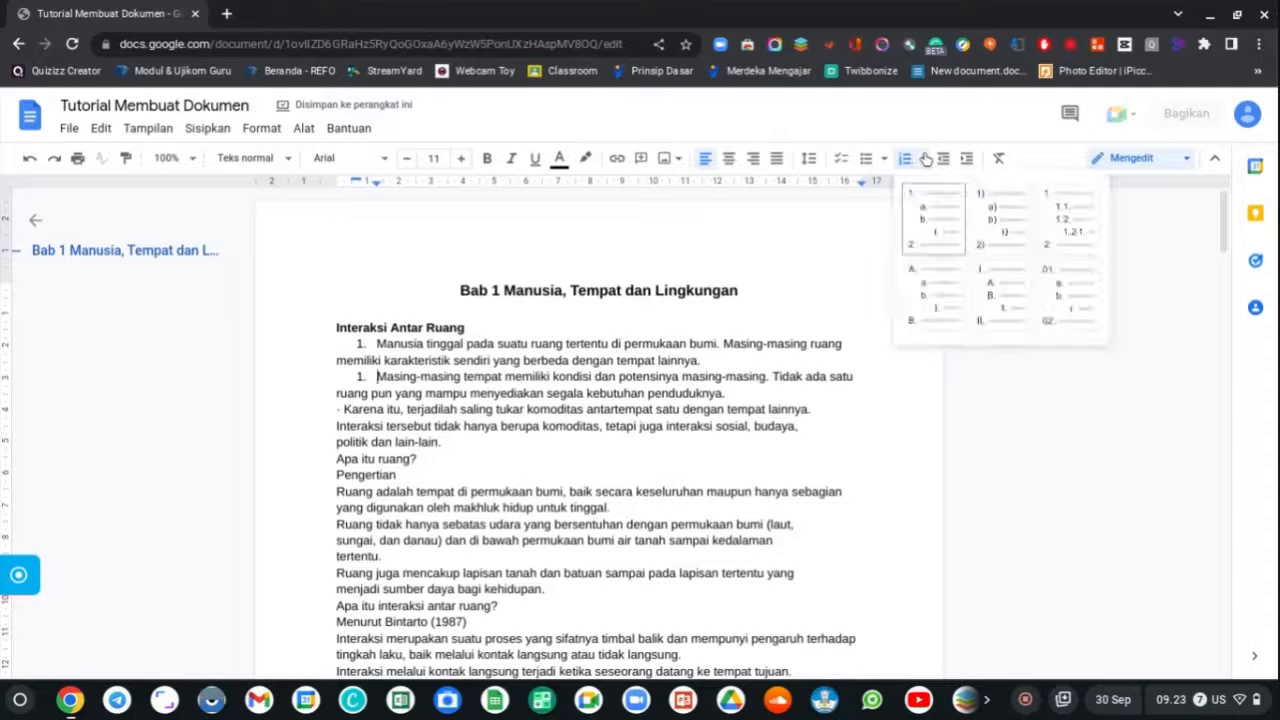
click(935, 228)
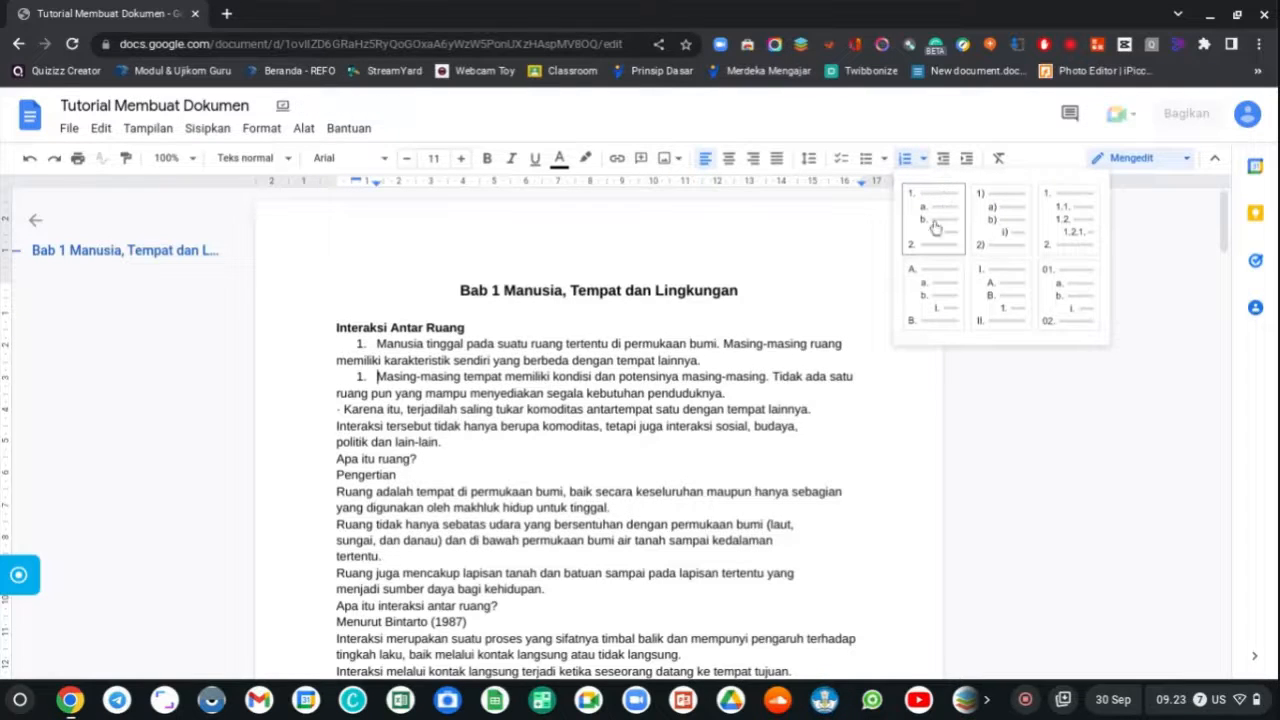
key(BackSpace)
key(BackSpace)
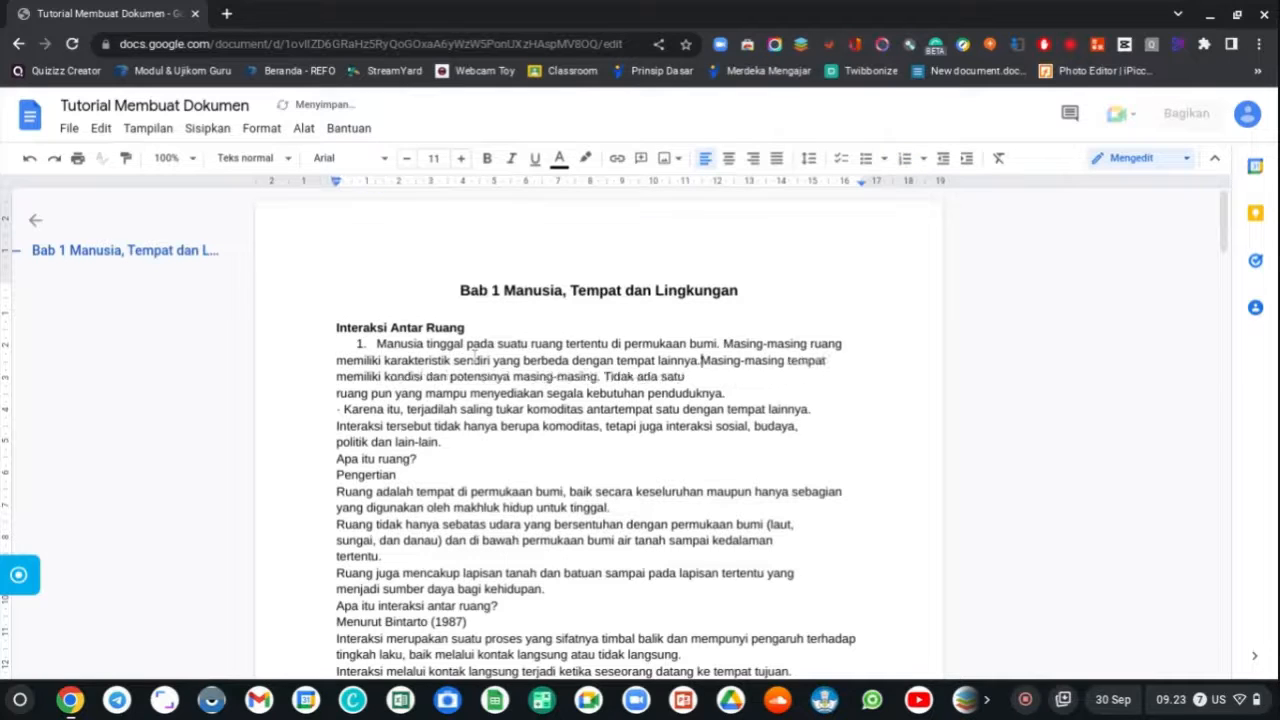
key(Return)
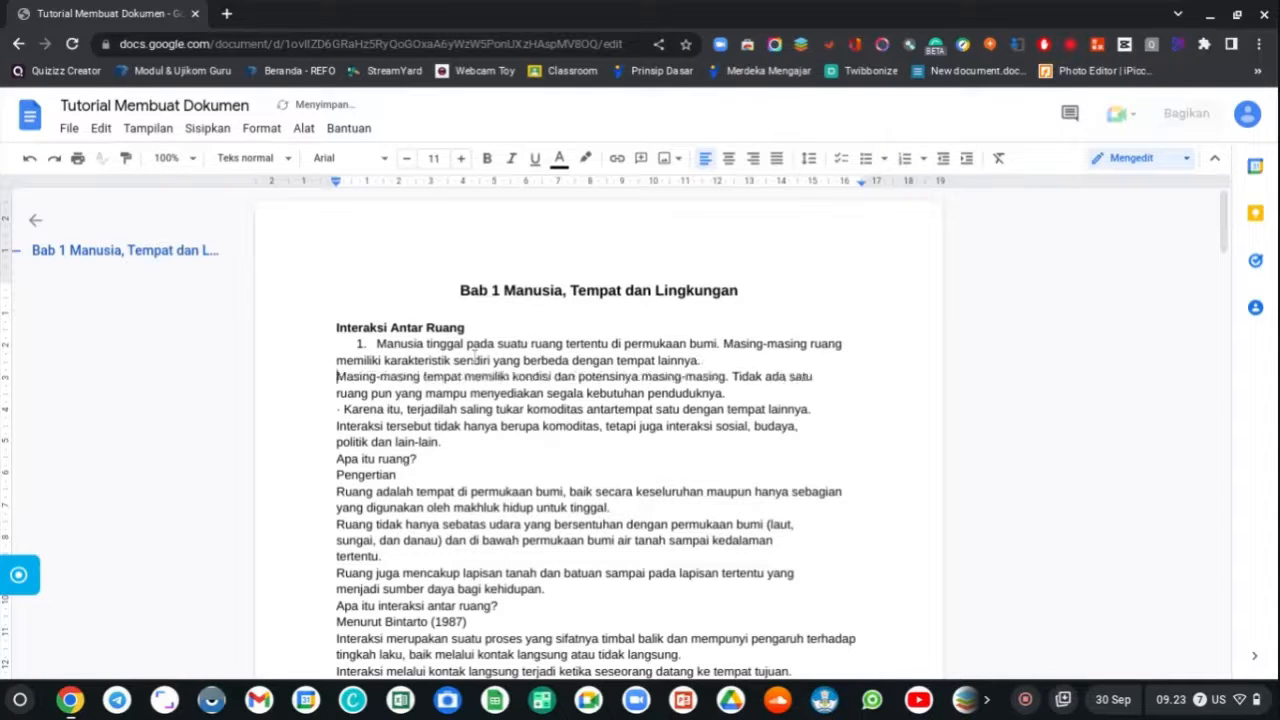
Join the "memiliki karakteristik sendiri" and "Masing-masing tempat" lines onto the text of numbered item 1.
key(BackSpace)
click(336, 361)
key(BackSpace)
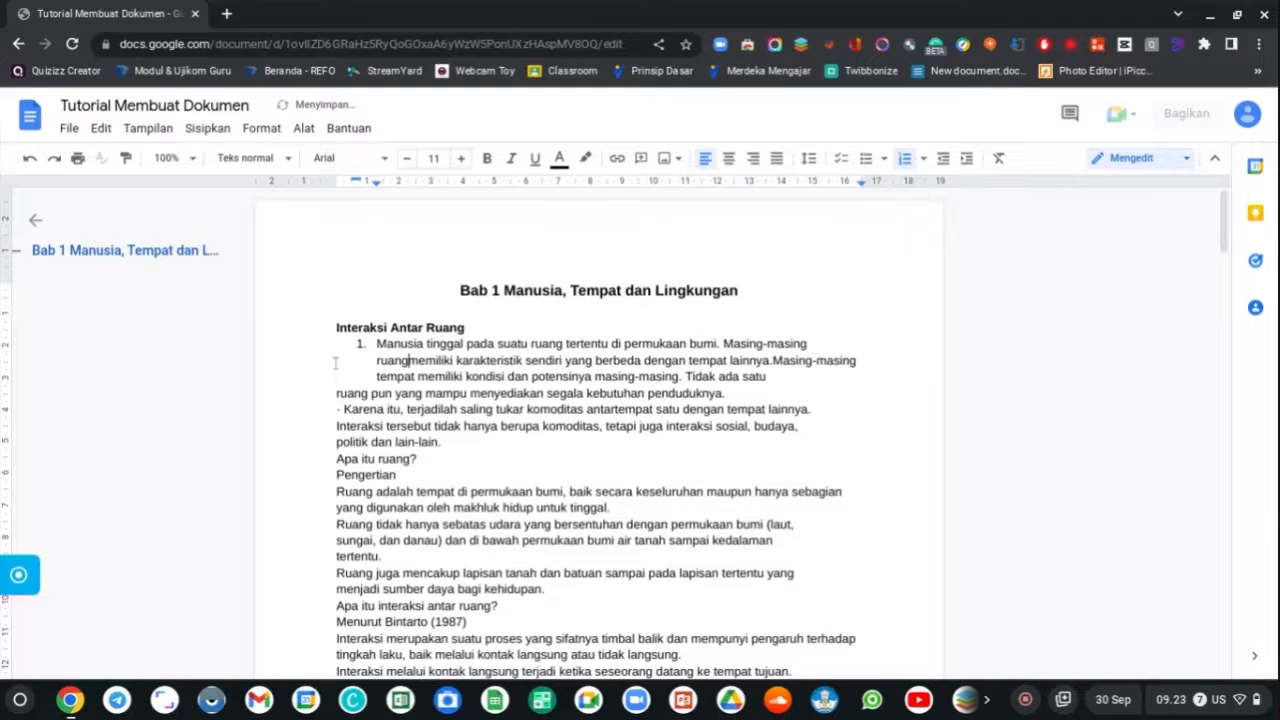
key(Return)
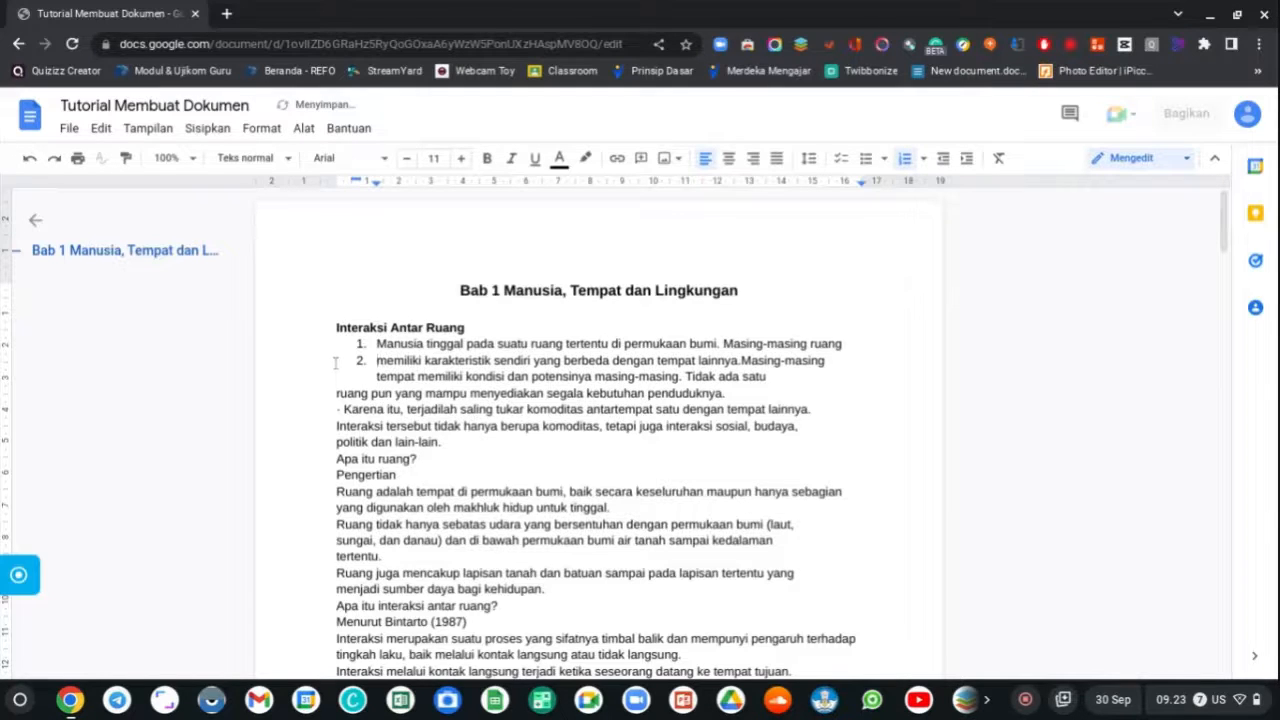
key(BackSpace)
key(BackSpace)
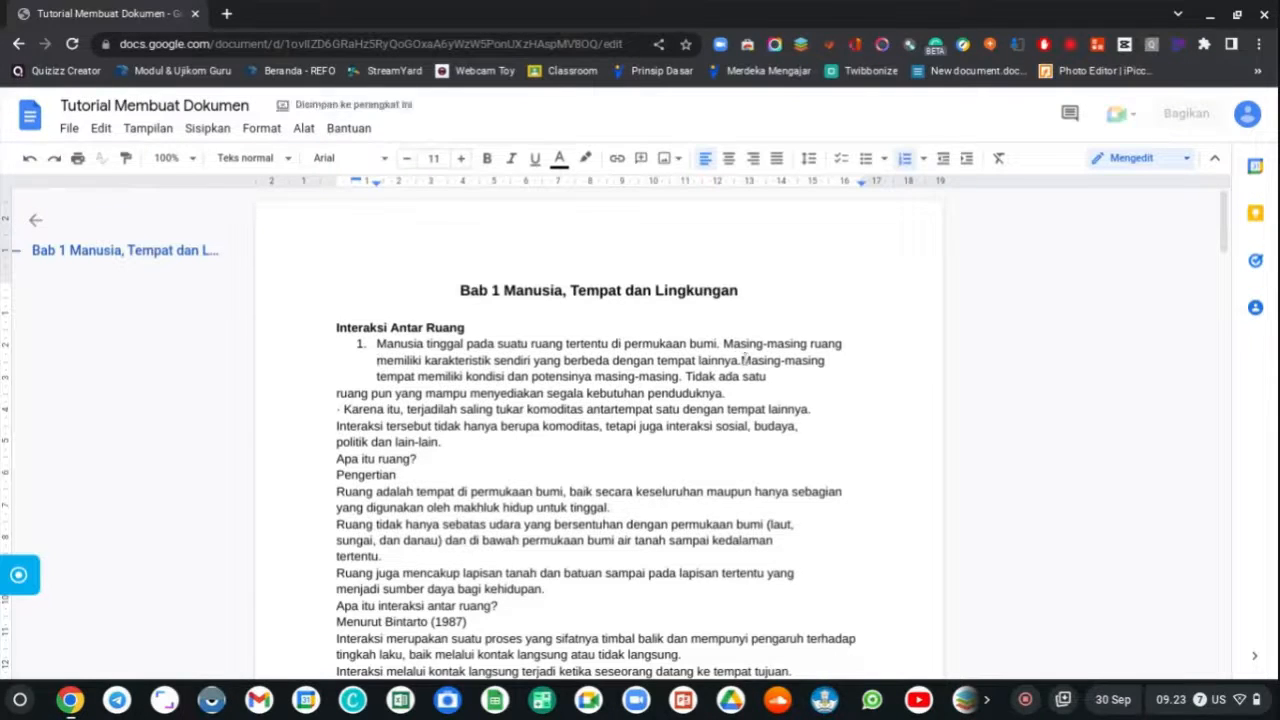
Split "Masing-masing tempat memiliki kondisi" off as numbered item 2 and join the line "ruang pun yang mampu" onto it.
key(Return)
key(Down)
key(Left)
key(Left)
key(Left)
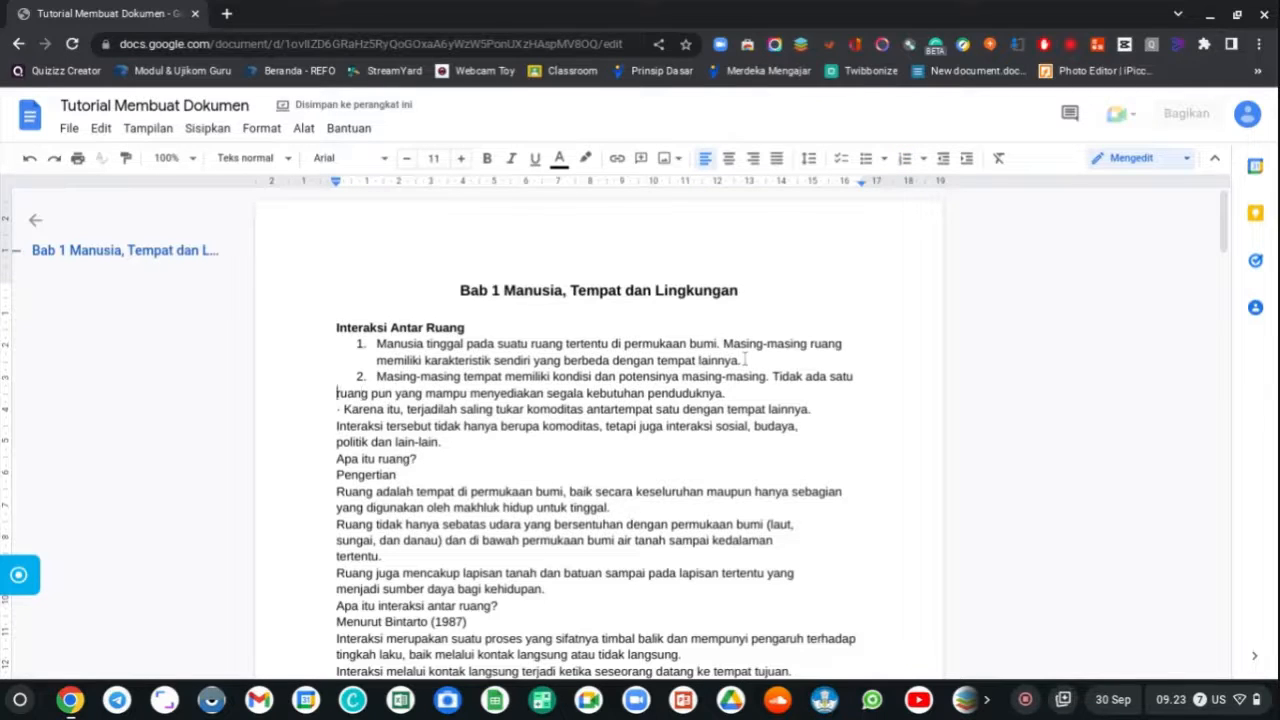
key(BackSpace)
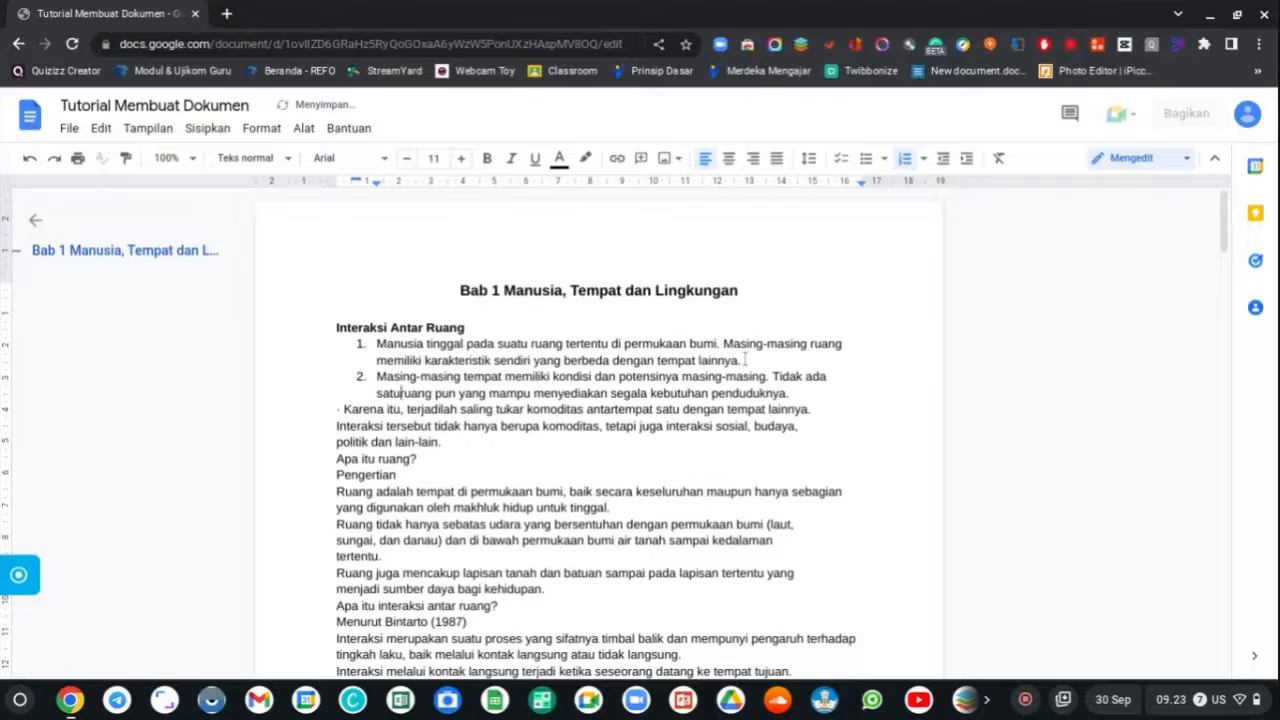
Remove the dot before "Karena itu, terjadilah saling tukar komoditas" and make that line numbered item 3.
key(Down)
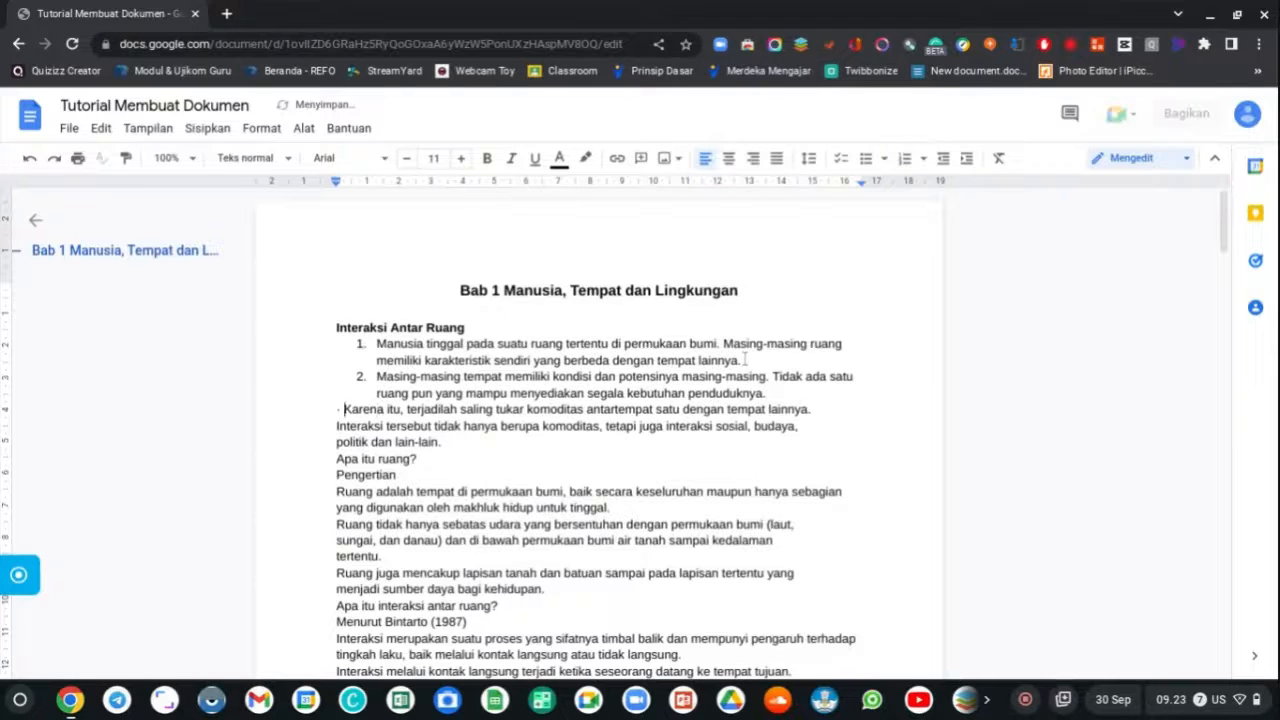
key(BackSpace)
key(BackSpace)
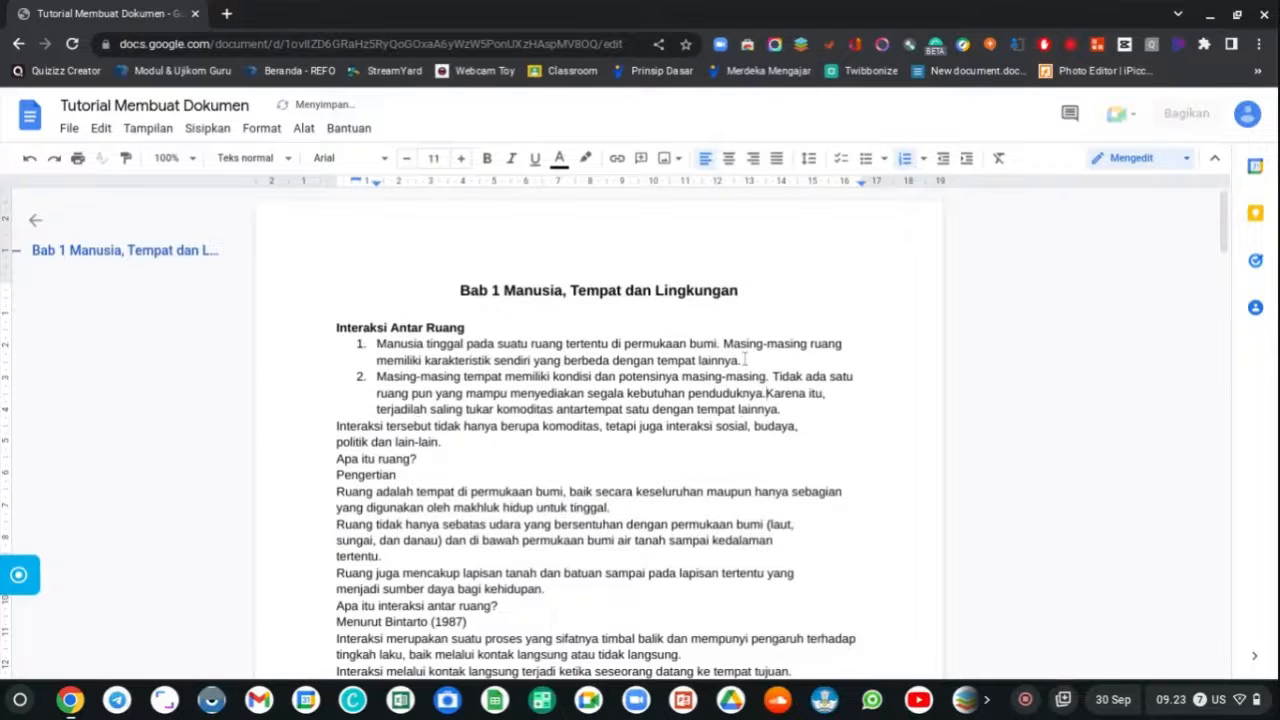
key(Return)
Insert a blank line without a number below the third list item.
click(870, 408)
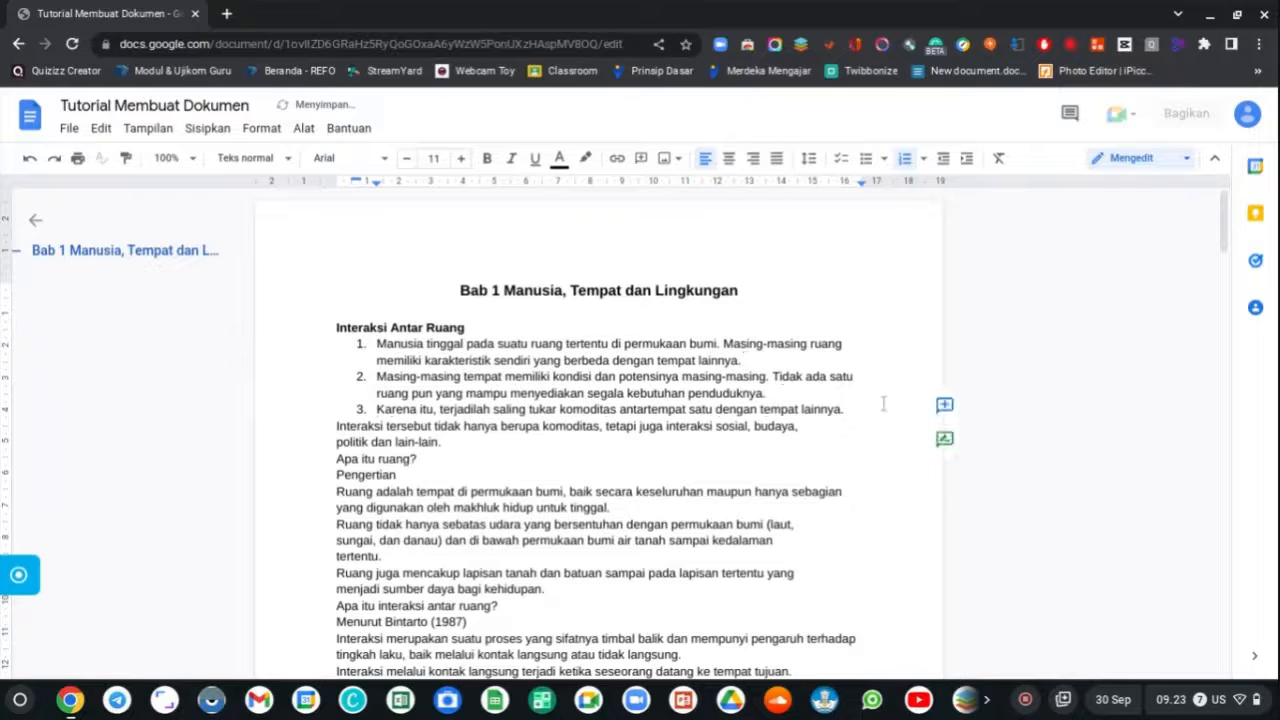
key(Return)
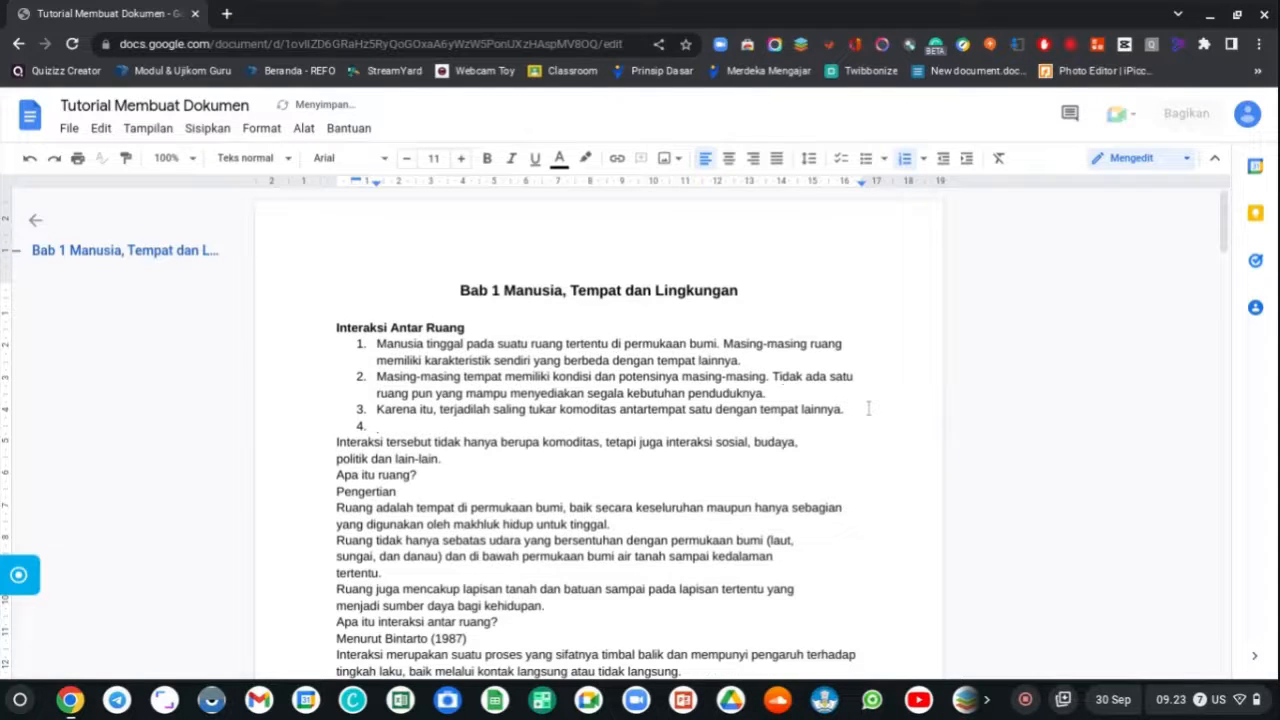
key(BackSpace)
Justify the text from the subheading "Interaksi Antar Ruang" through "menggunakan skala." on the first page.
drag(337, 328, 640, 480)
scroll(603, 446, down, 3)
scroll(616, 447, down, 3)
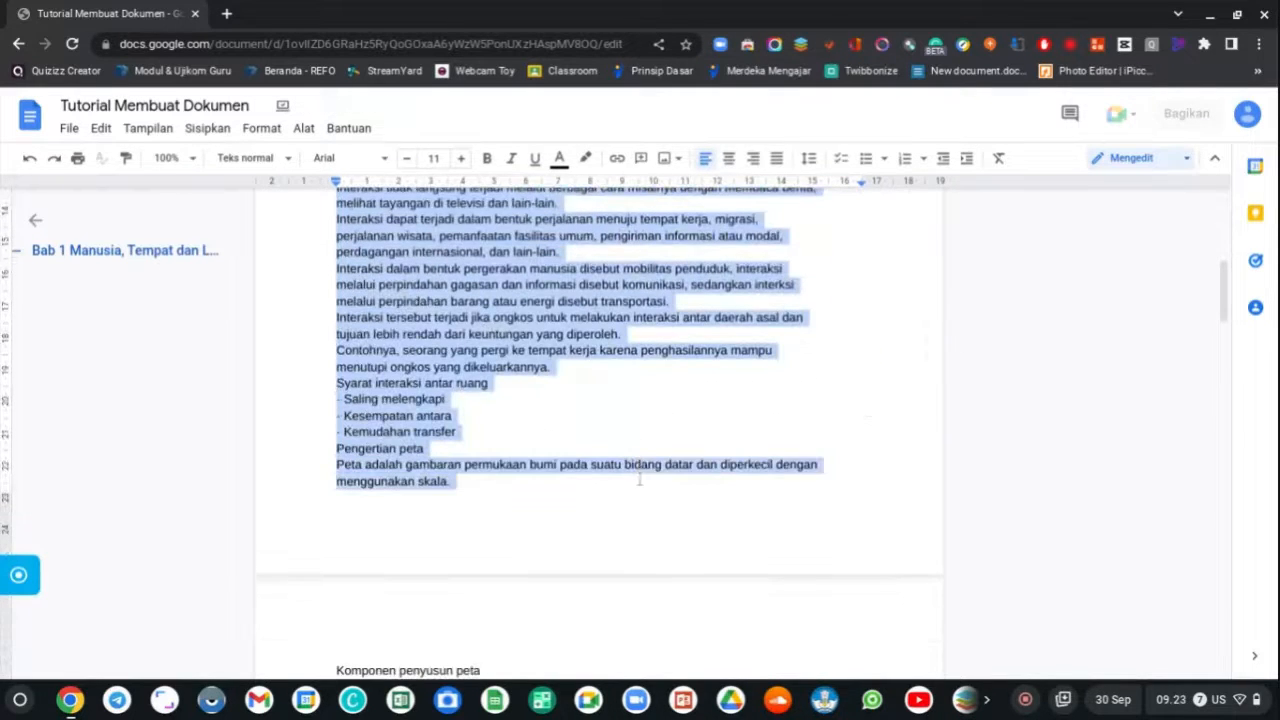
click(776, 158)
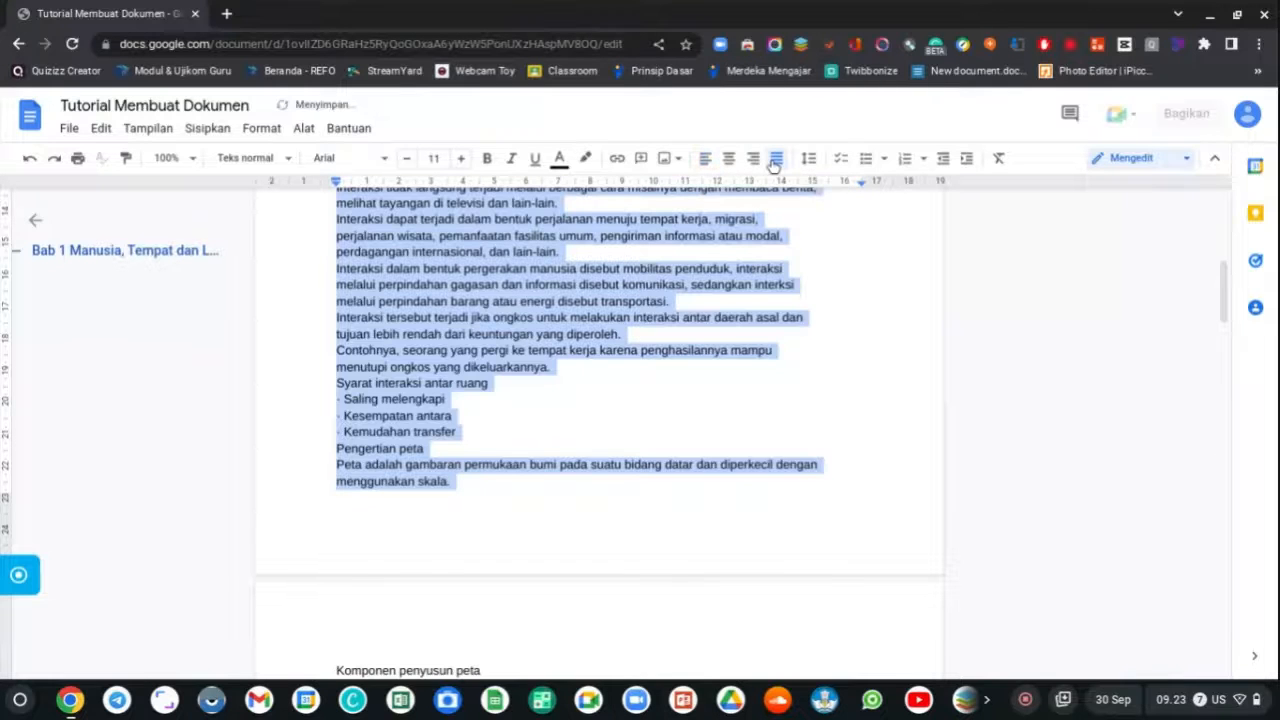
scroll(786, 226, up, 5)
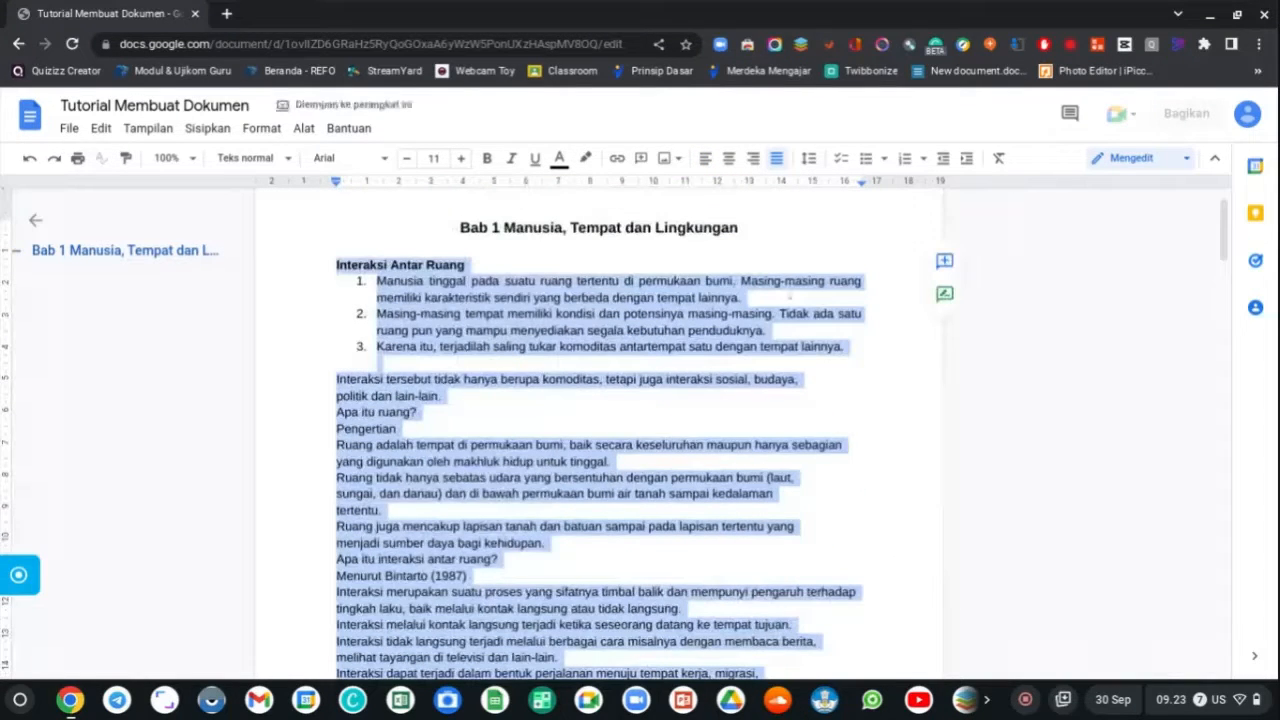
click(829, 330)
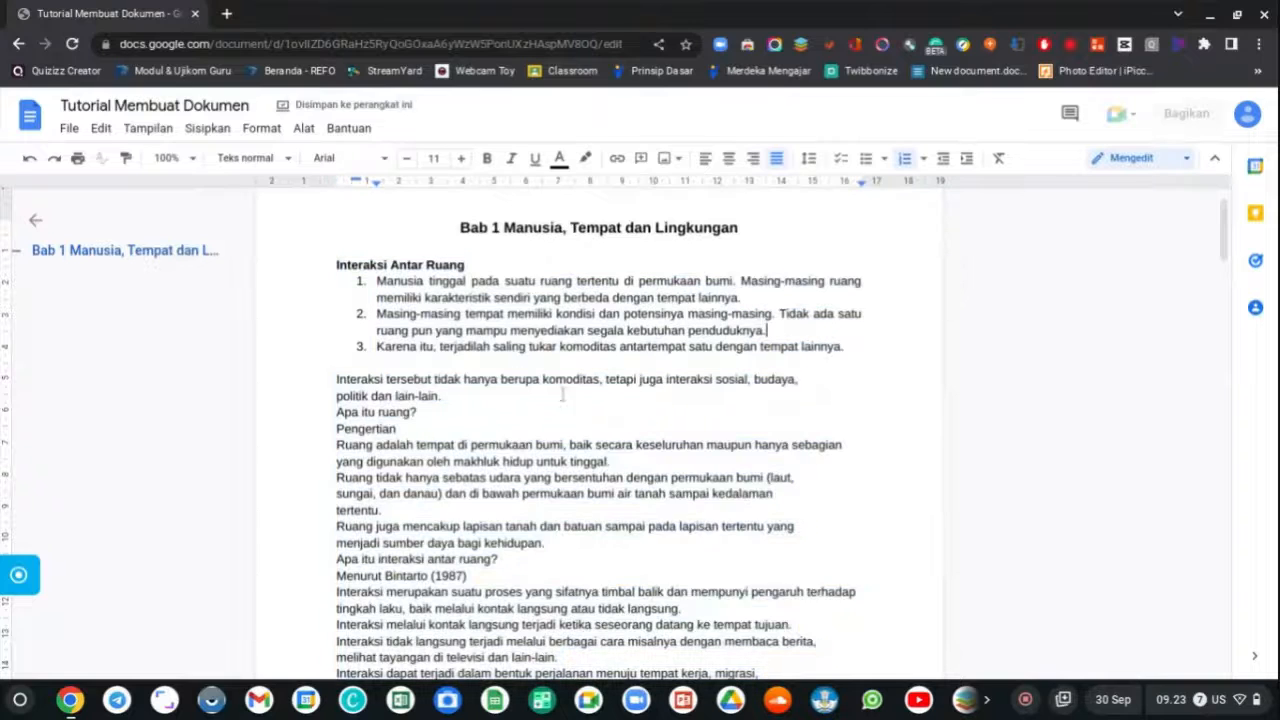
drag(336, 380, 400, 444)
drag(330, 381, 420, 414)
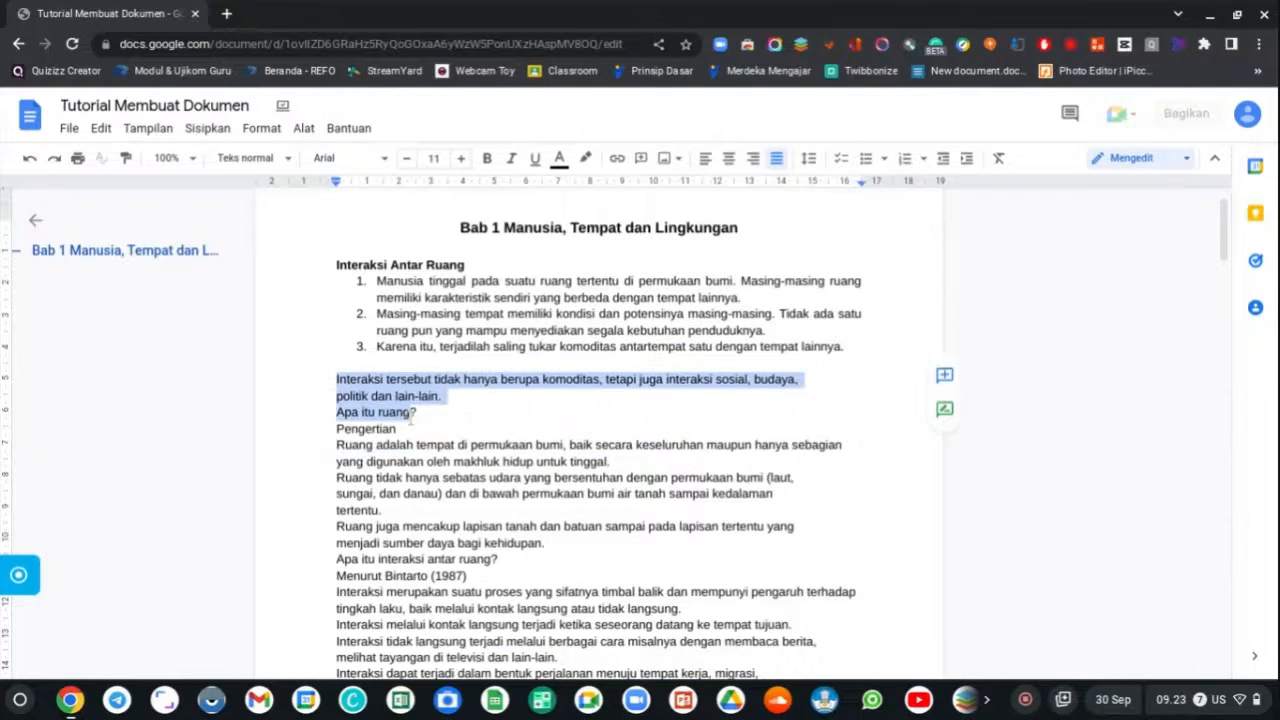
click(441, 403)
Add blank lines below the third list item and insert the coloured Asia map screenshot from the computer's Download folder there.
scroll(441, 403, up, 2)
click(866, 408)
key(Return)
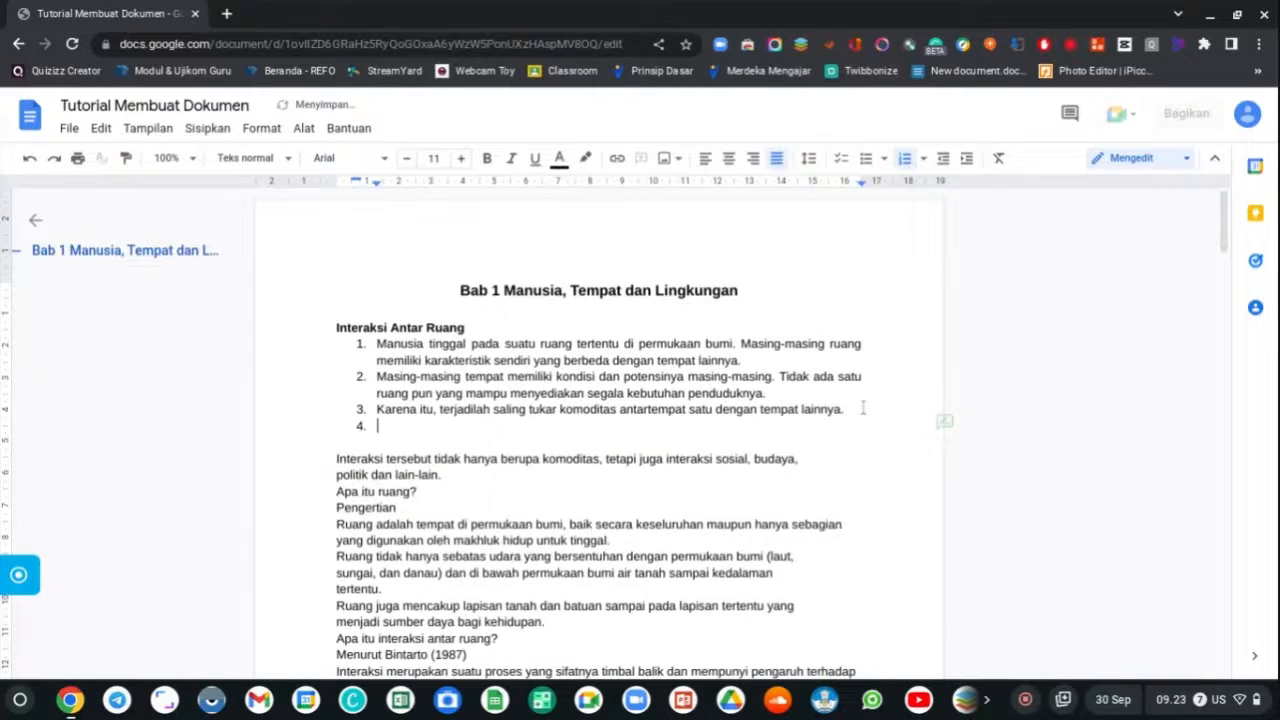
key(Return)
key(Return)
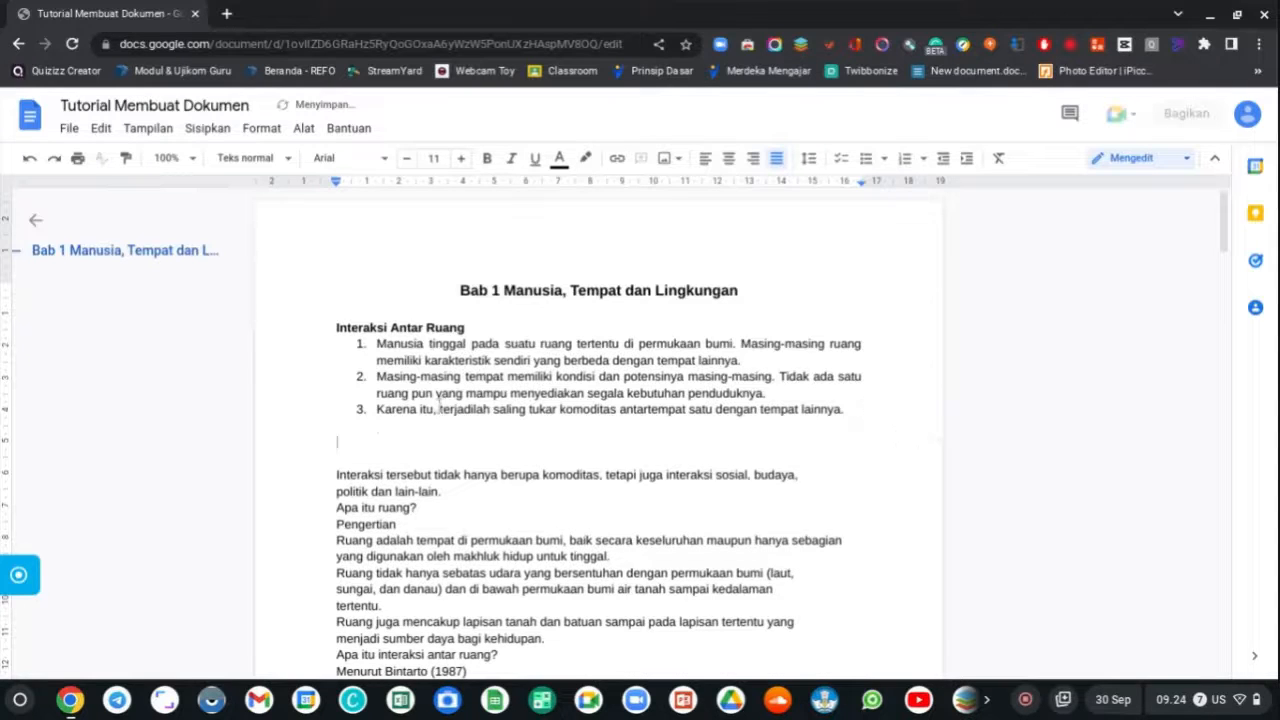
click(208, 129)
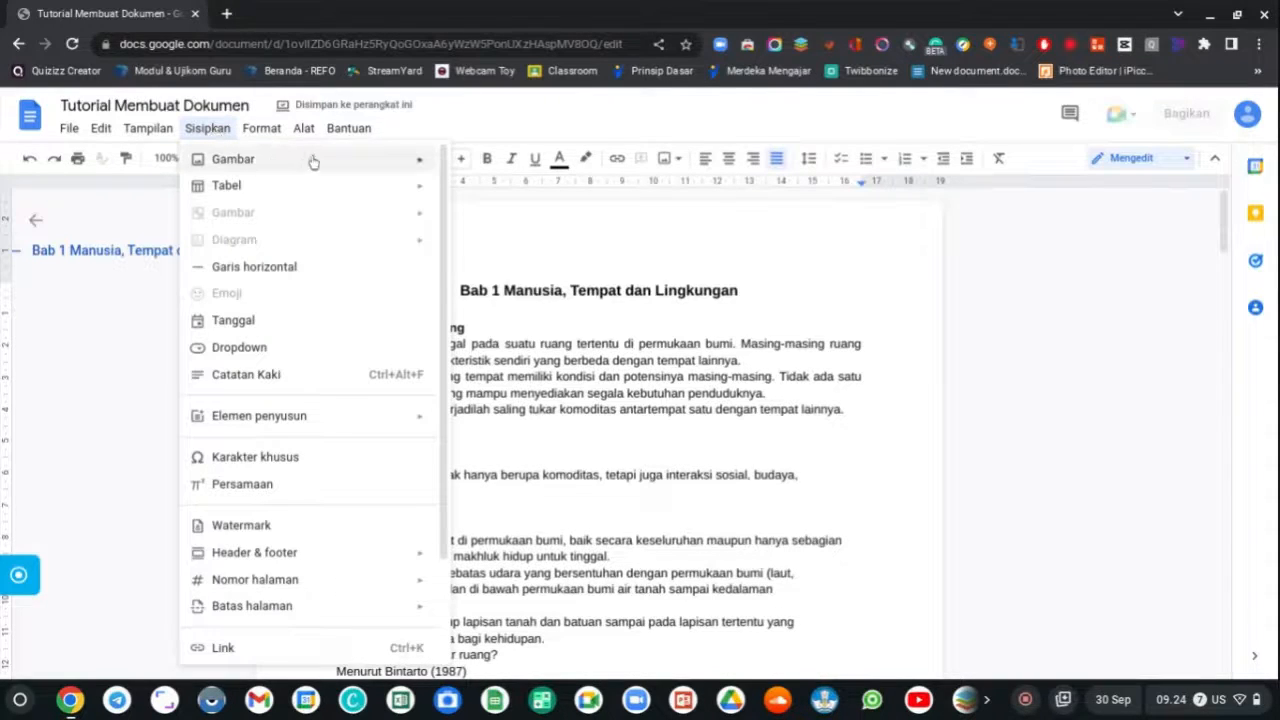
mouse_move(423, 162)
click(488, 164)
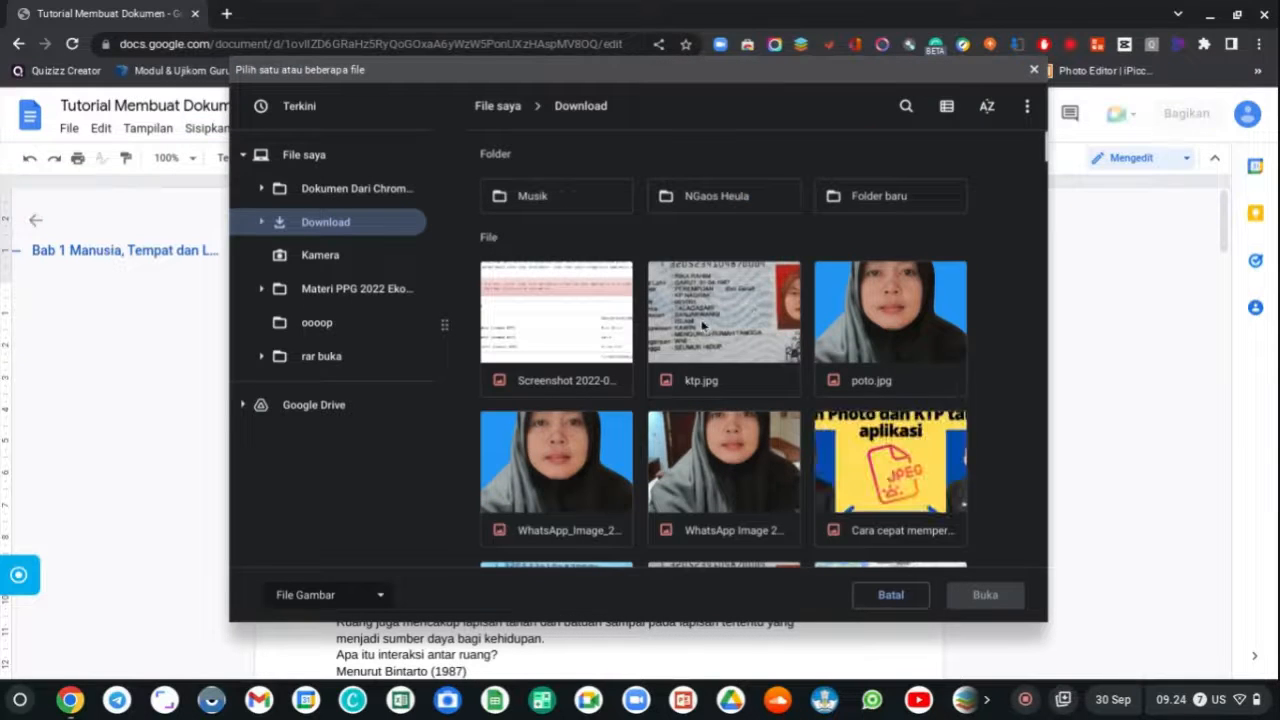
scroll(740, 320, down, 6)
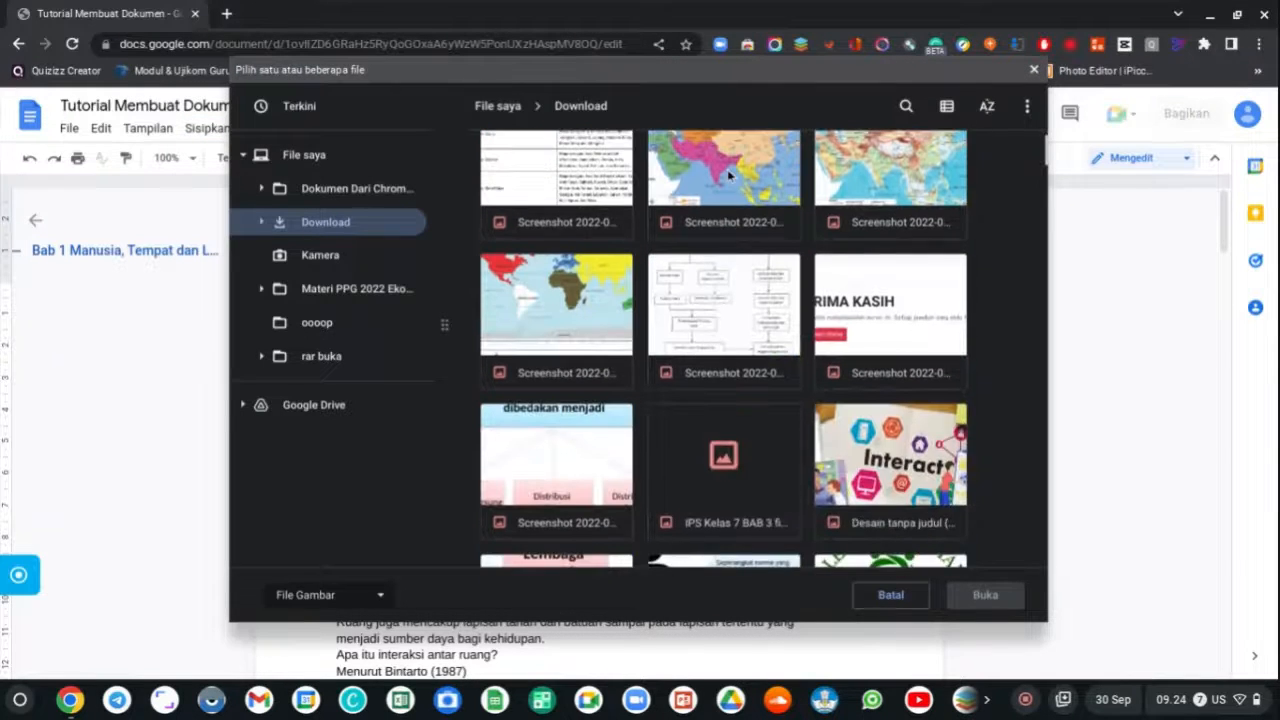
double_click(728, 175)
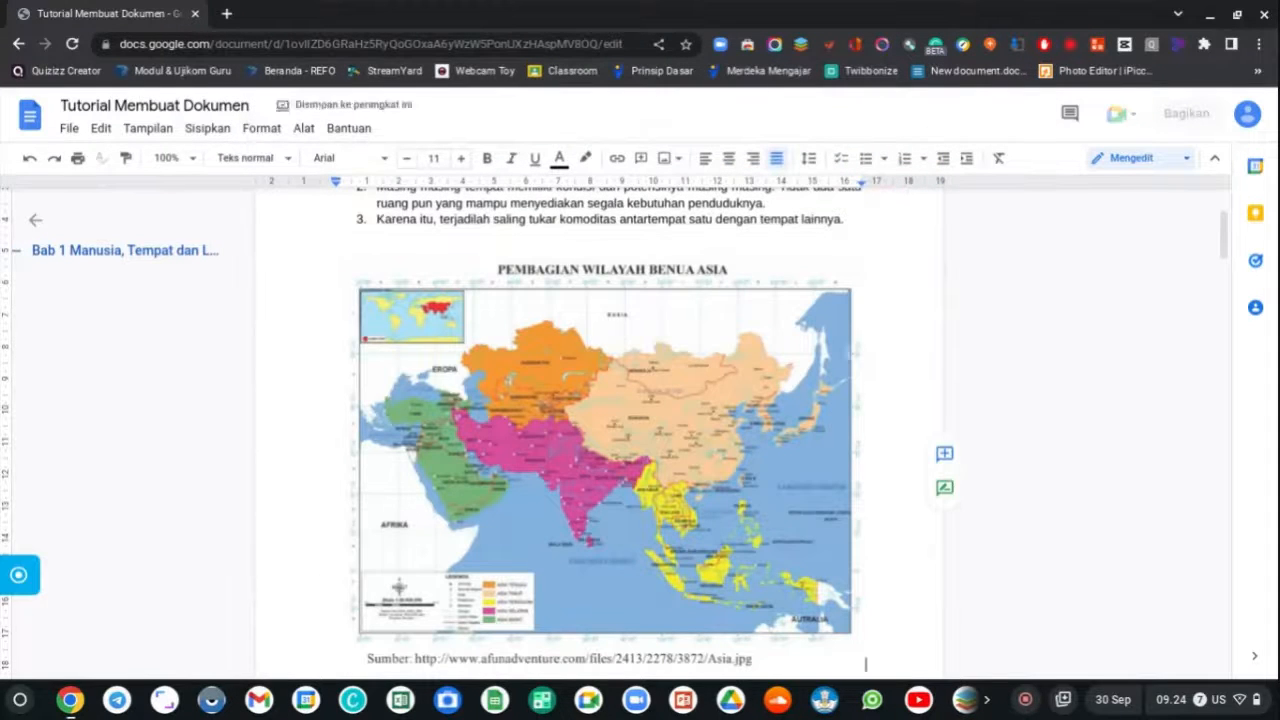
Add a blank line after "Apa itu ruang?" and insert a table of five columns and two rows there.
scroll(815, 348, down, 3)
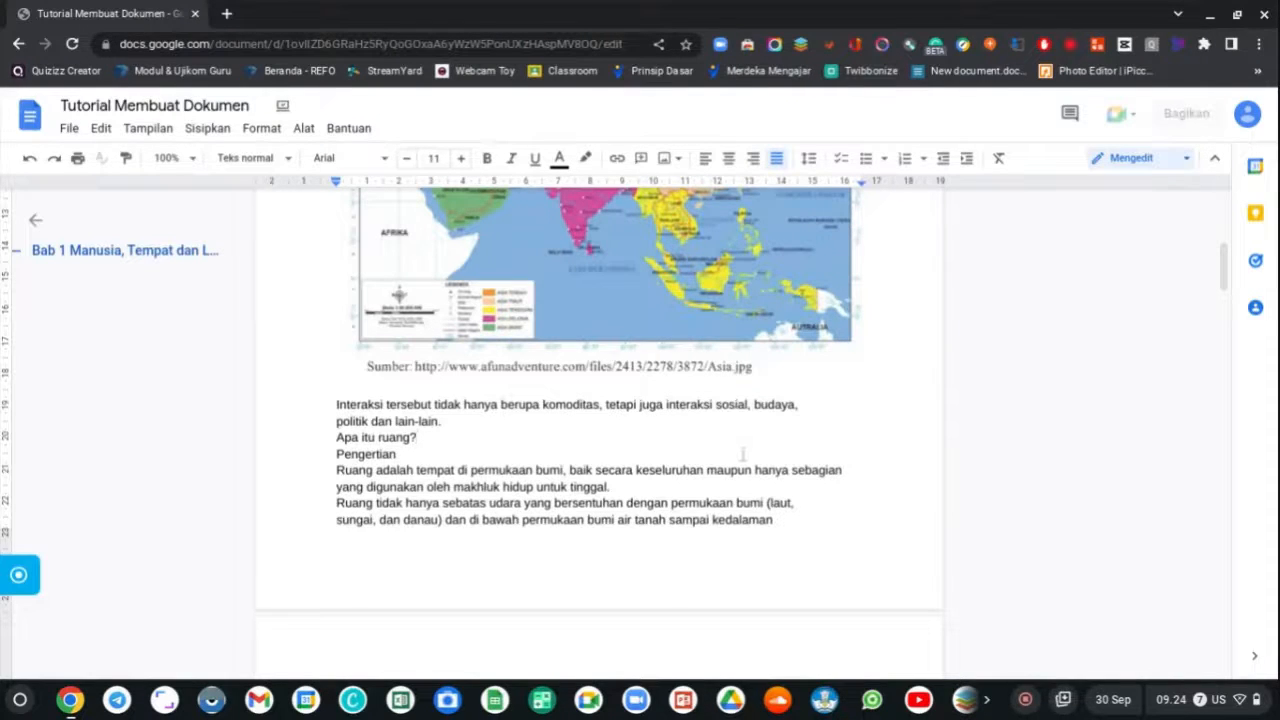
key(Return)
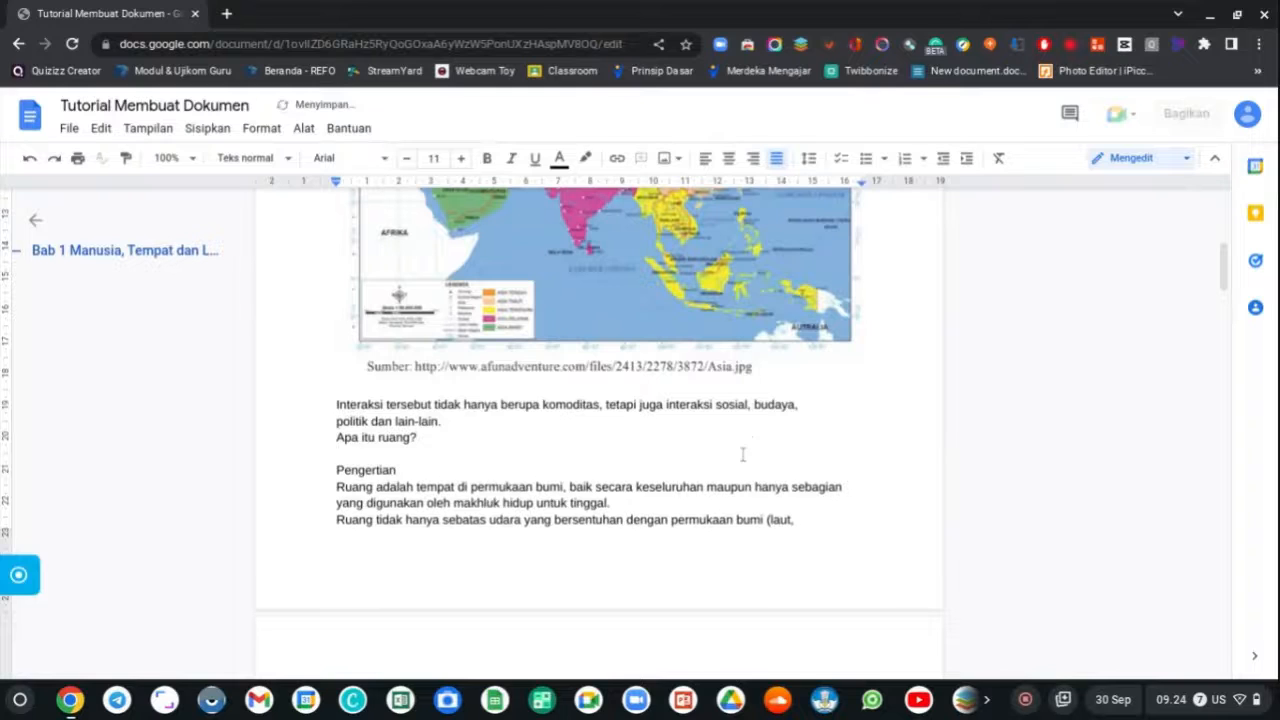
click(220, 132)
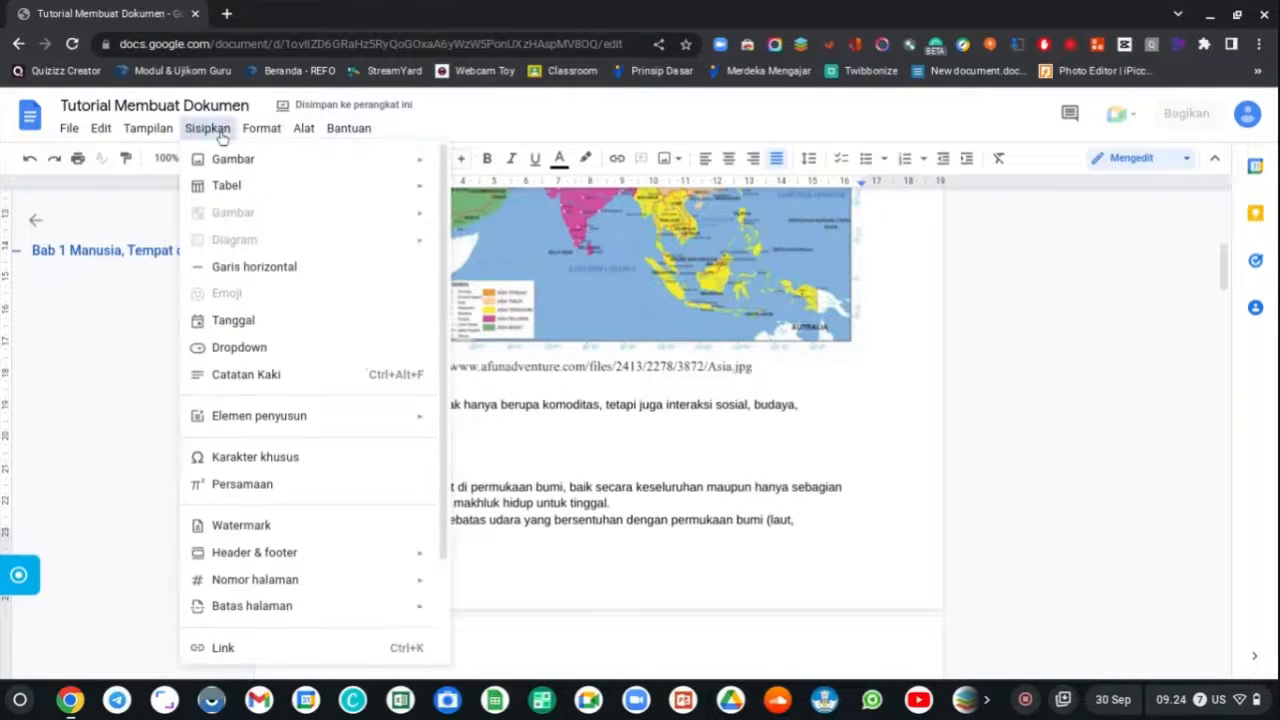
mouse_move(331, 197)
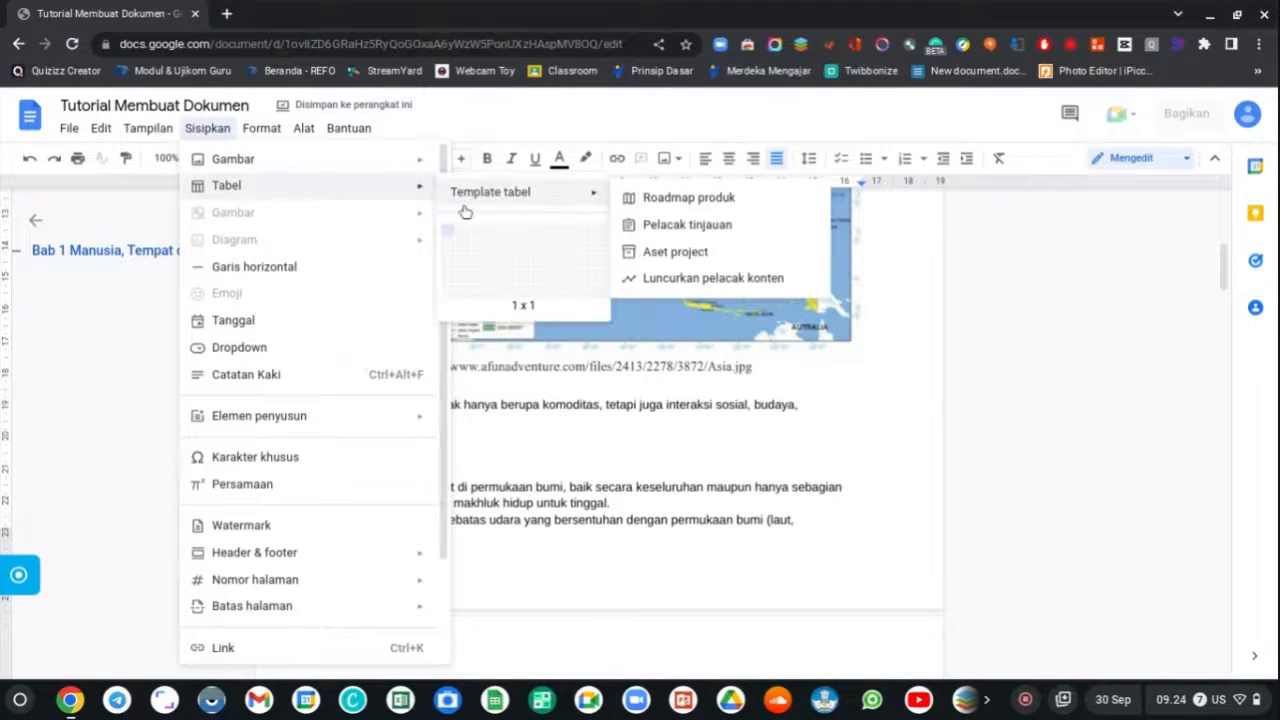
click(509, 260)
Fill the table's header row with No, Nama, Kelas, Nilai and Keterangan.
text(No)
key(Tab)
text(Nama)
key(Tab)
text(Kelas)
key(Tab)
text(N)
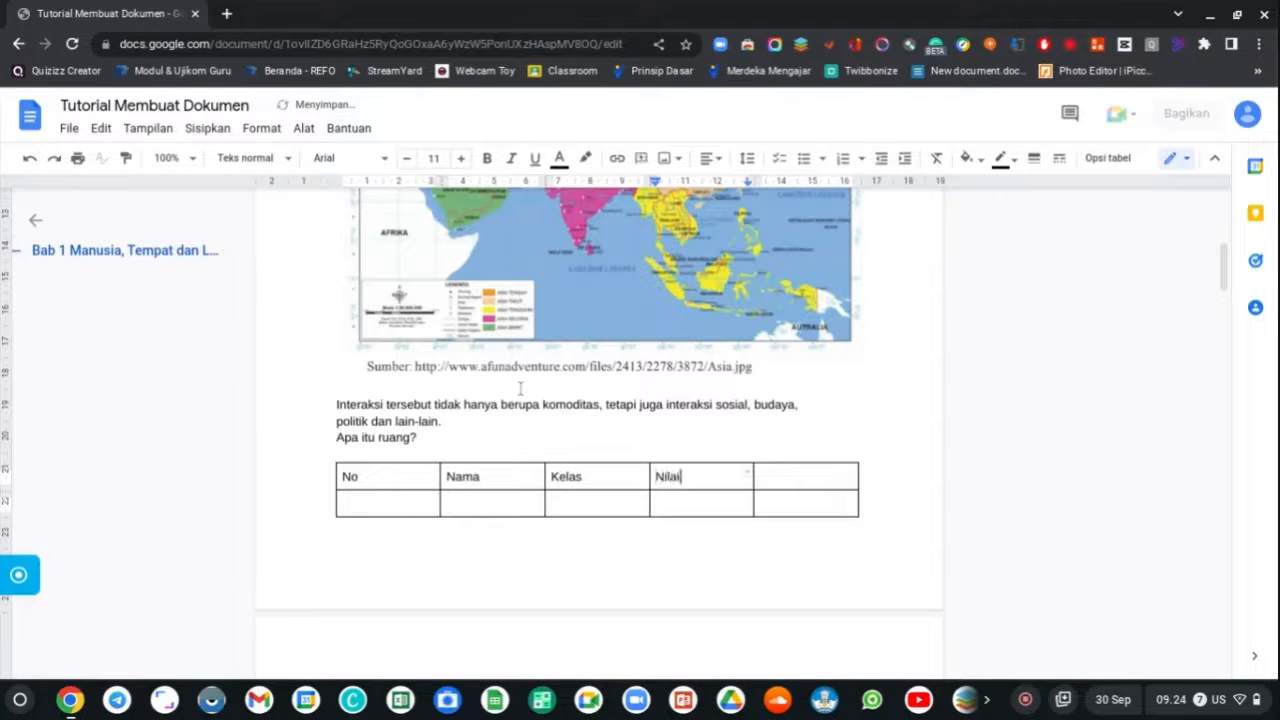
key(Tab)
text(Keterangan)
Insert a page break after the line "Apa itu ruang?" so the table starts on a new page.
scroll(521, 392, down, 4)
scroll(521, 385, up, 4)
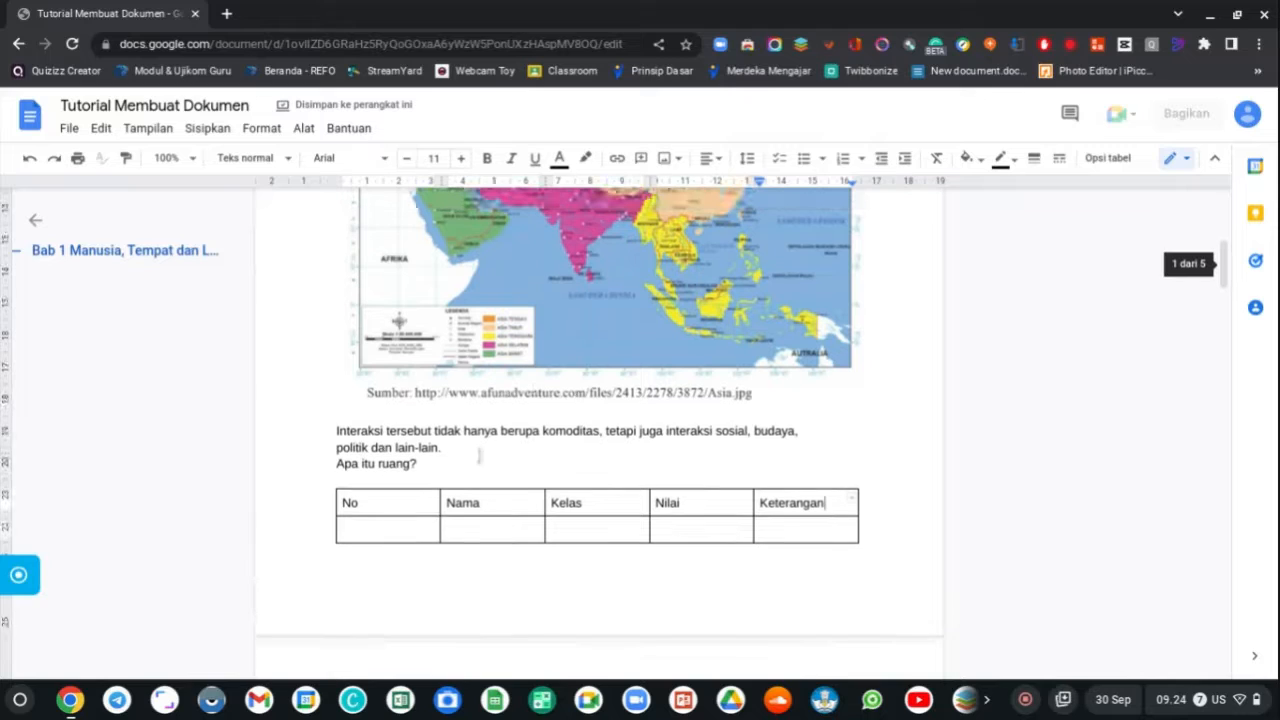
click(454, 466)
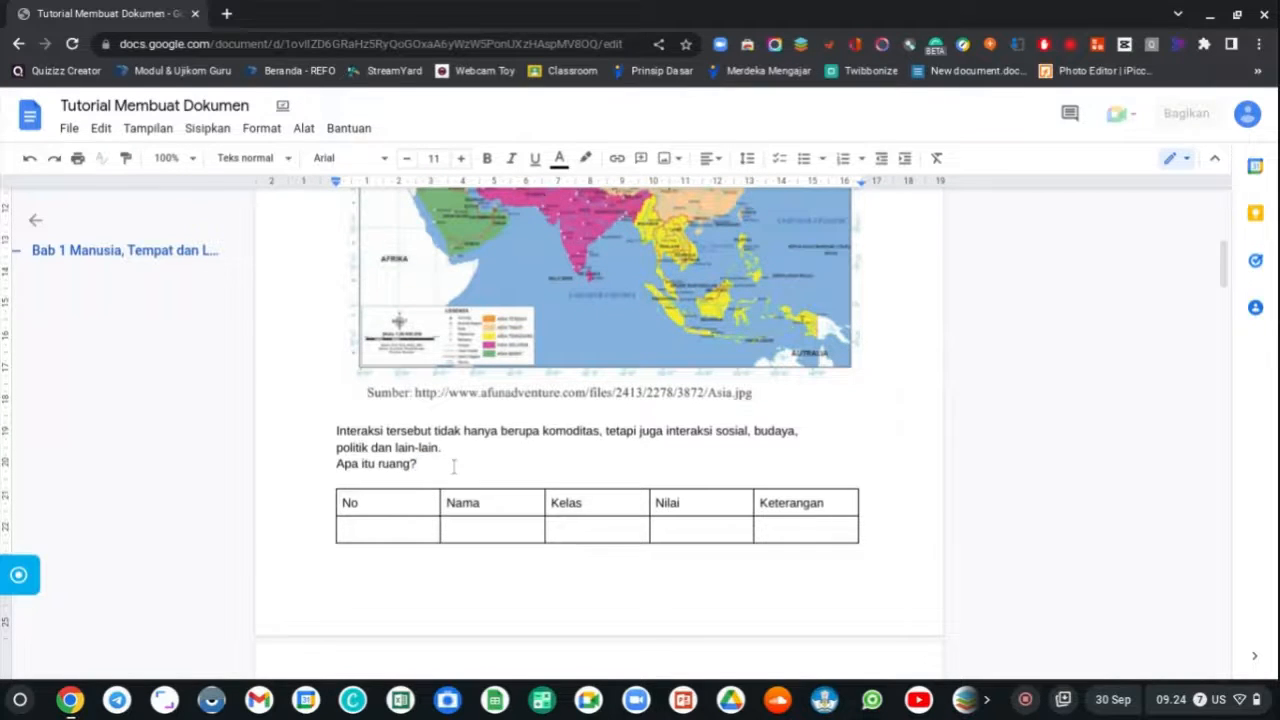
key(ctrl+Return)
Review the finished first page from the Asia map up to the chapter title.
scroll(414, 453, up, 3)
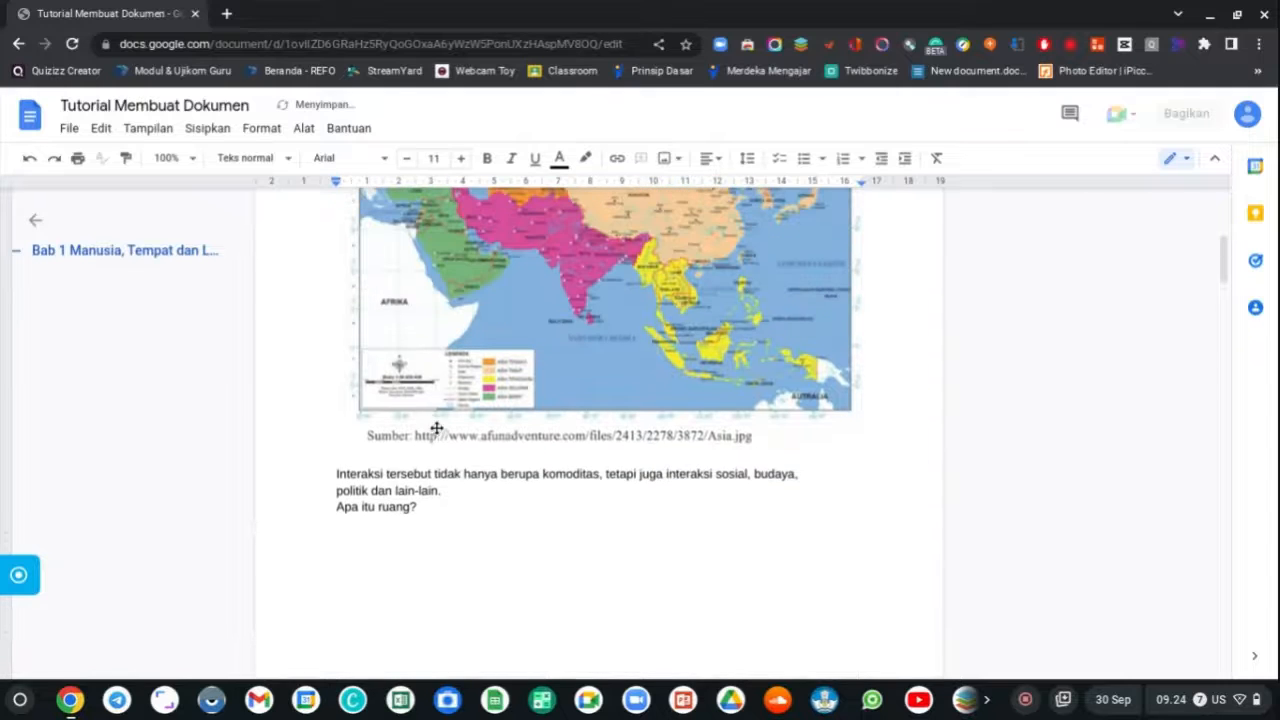
click(631, 400)
scroll(631, 400, up, 3)
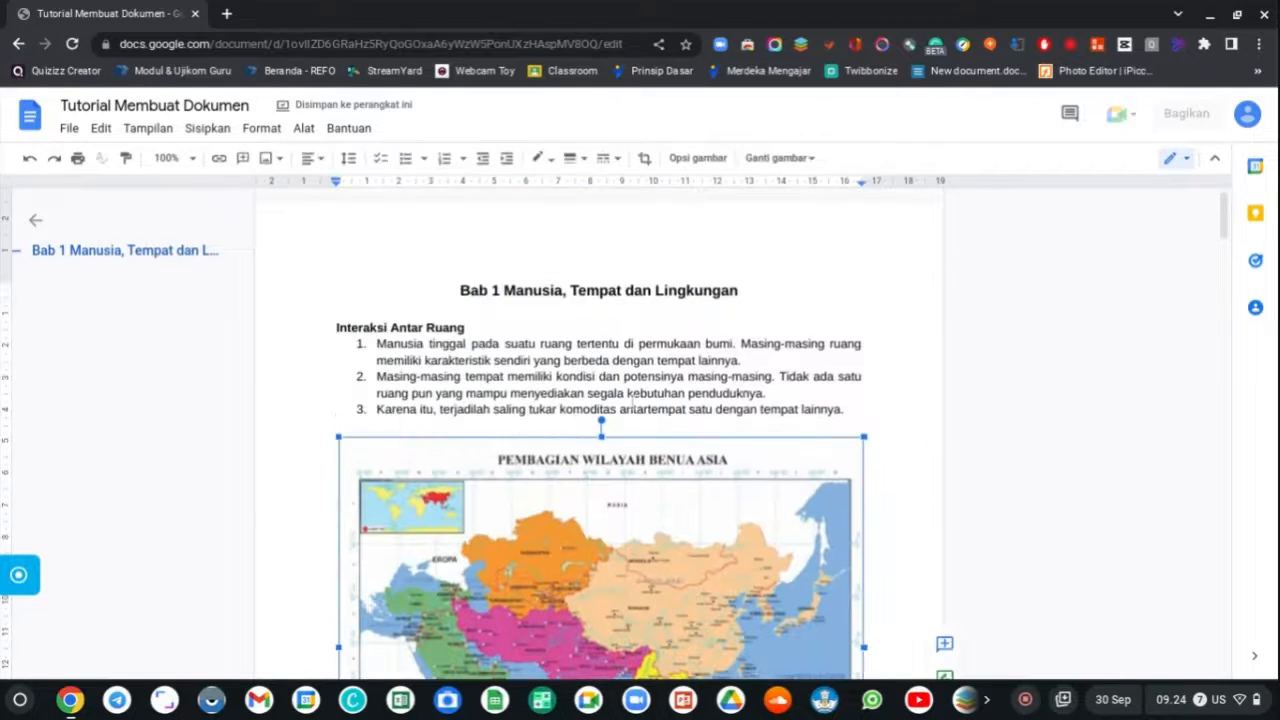
click(755, 318)
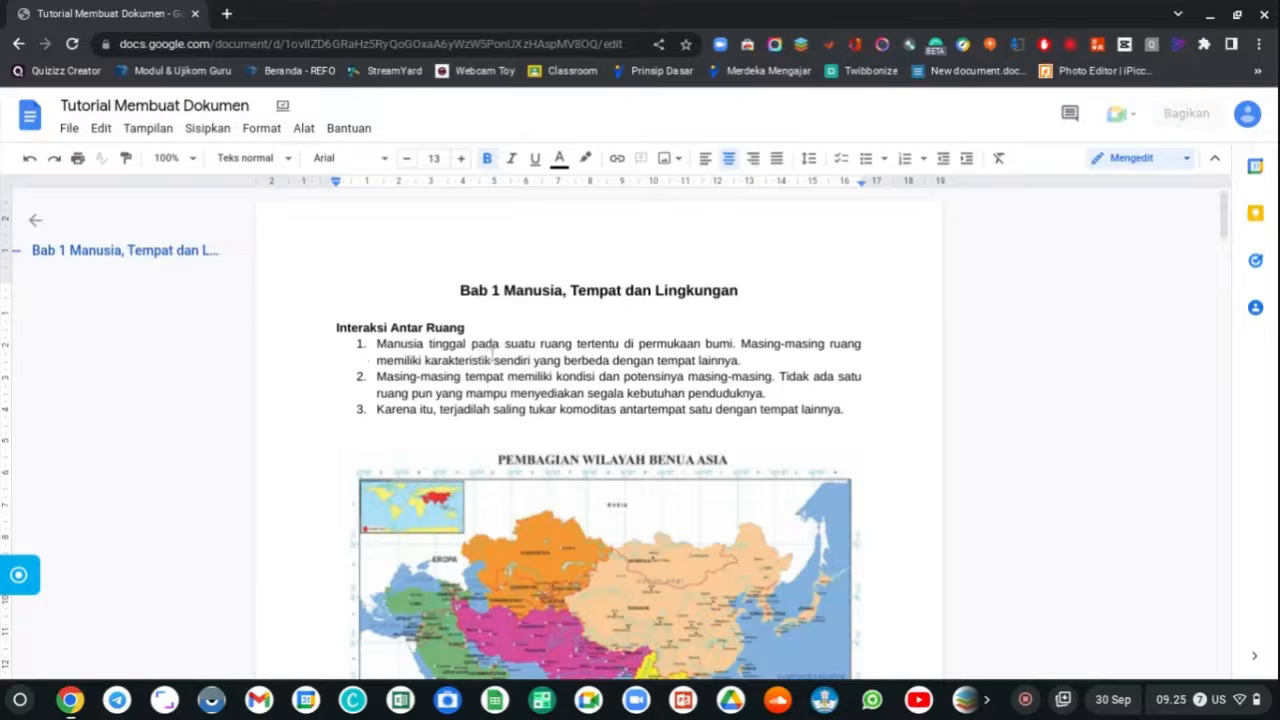
scroll(460, 359, down, 1)
click(4, 706)
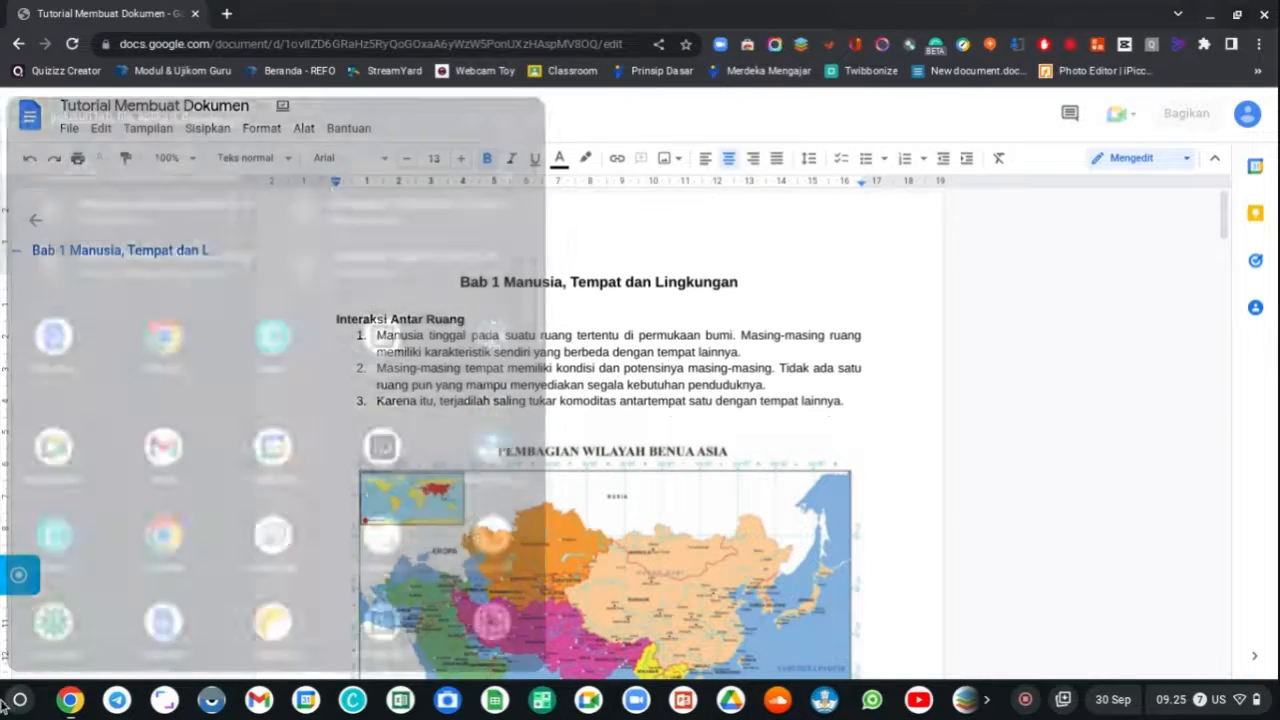
scroll(190, 520, down, 5)
scroll(197, 517, down, 3)
click(930, 385)
drag(930, 385, 768, 302)
click(768, 302)
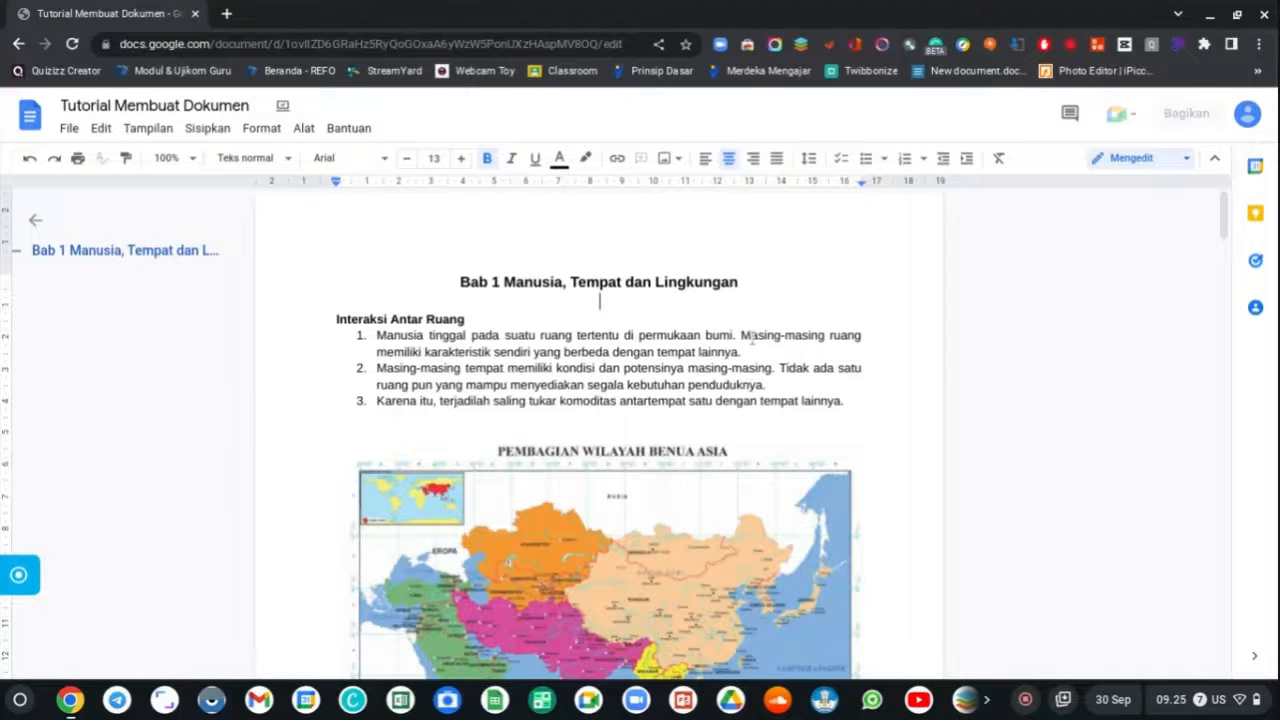
scroll(751, 341, up, 1)
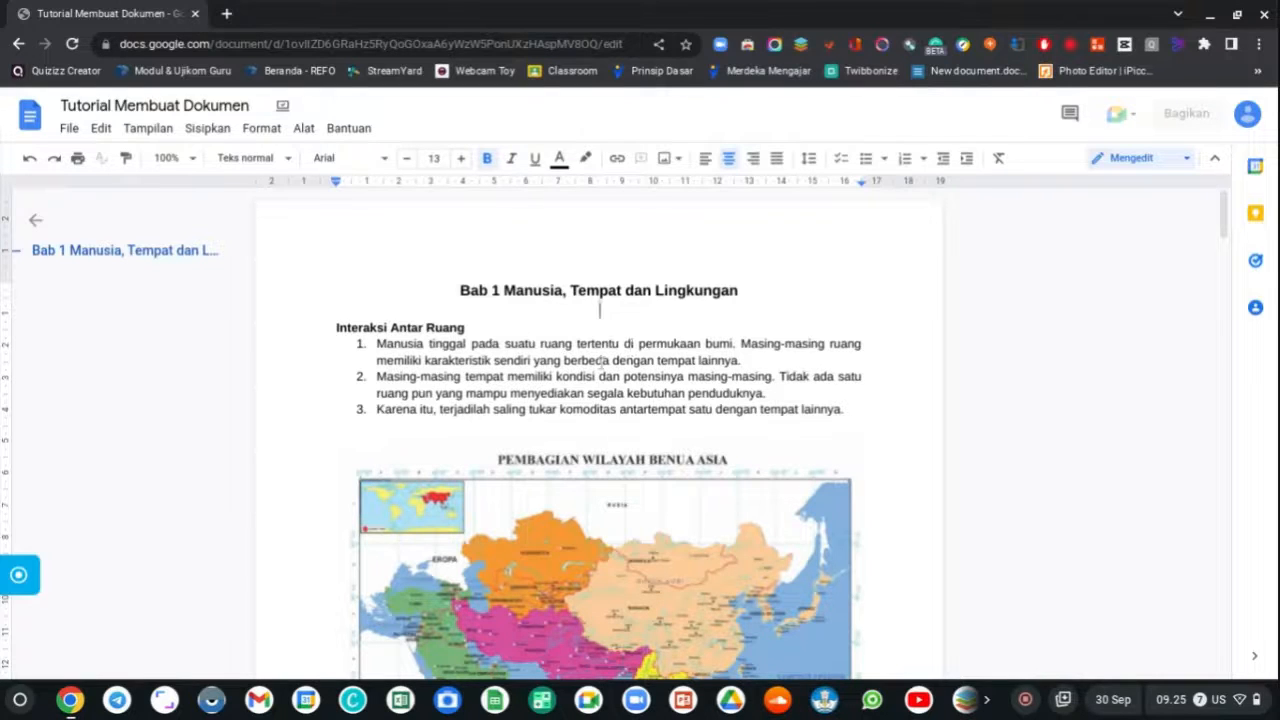
click(65, 129)
mouse_move(100, 128)
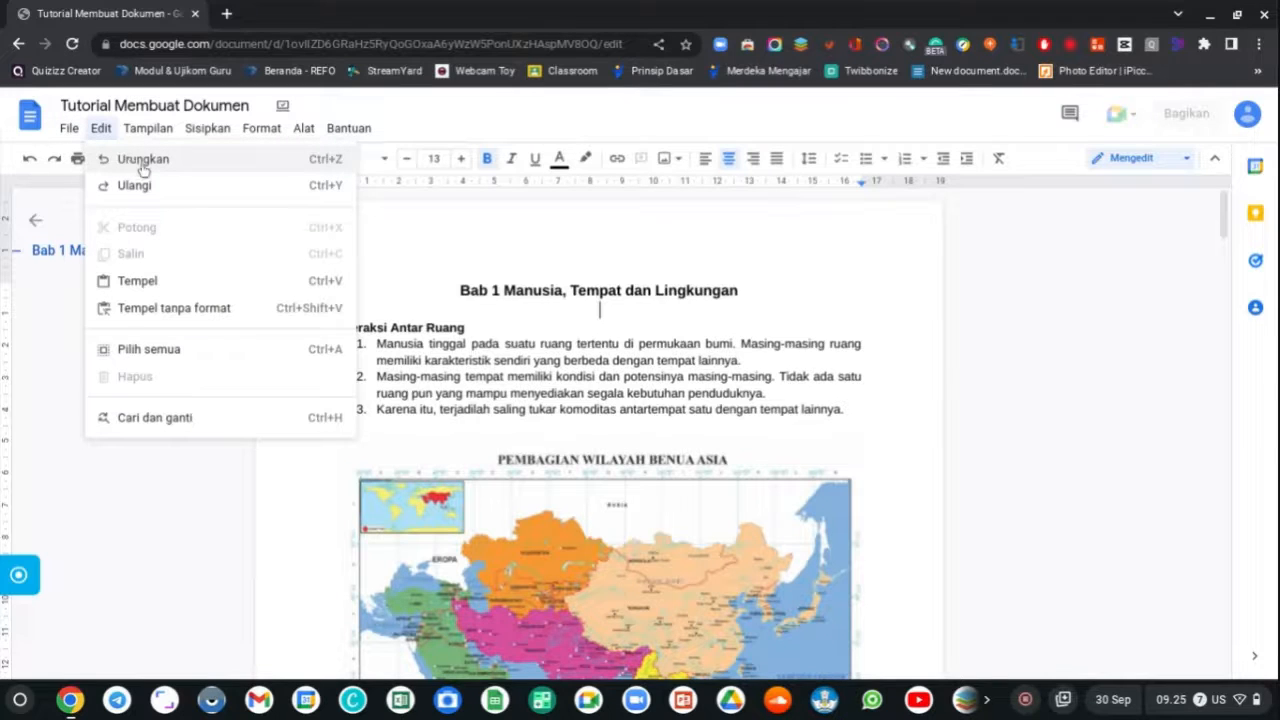
click(498, 243)
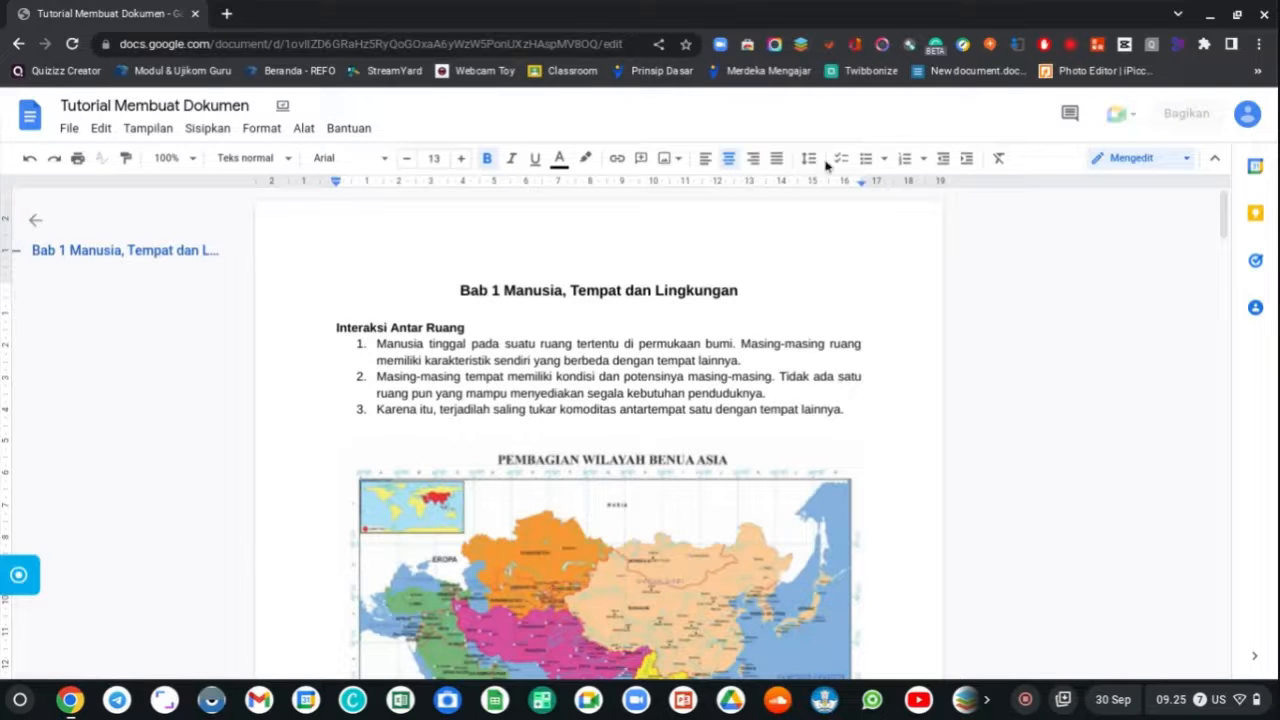
Close the document window and examine the Download folder in the file manager, switching the date-modified sorting to ascending and back to descending.
click(1265, 14)
click(1265, 14)
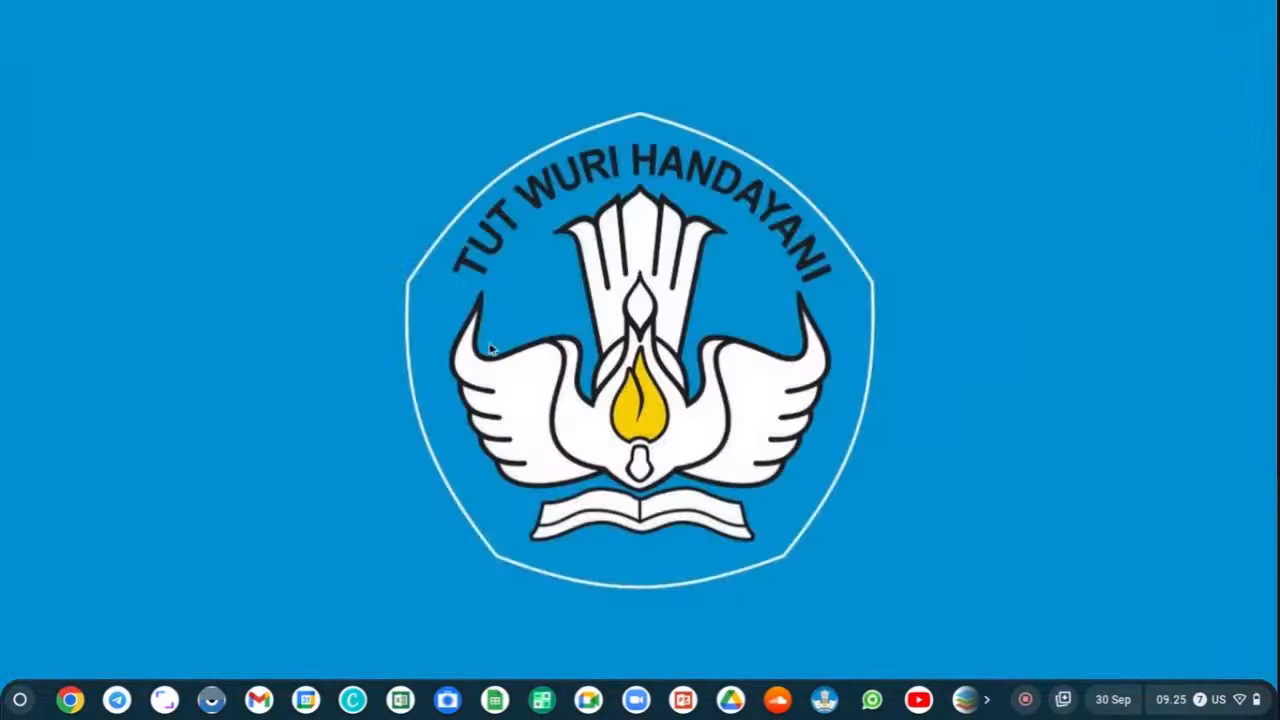
click(15, 702)
scroll(157, 620, down, 3)
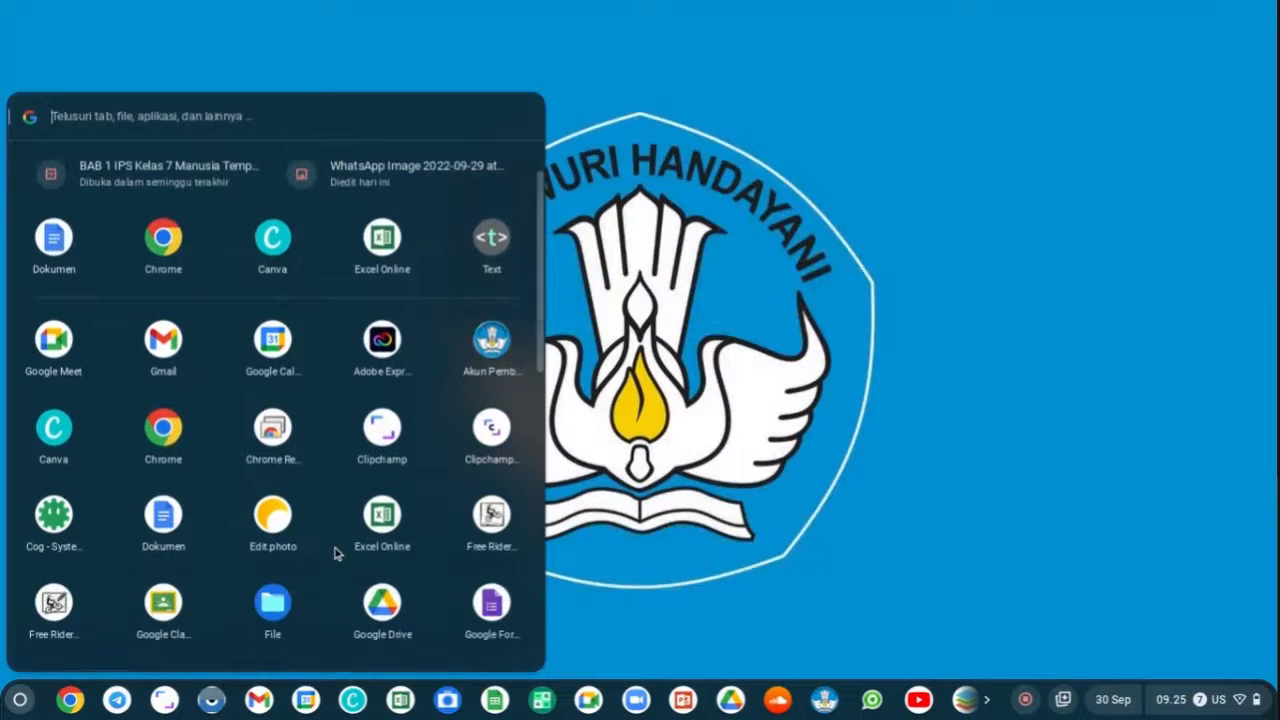
click(282, 608)
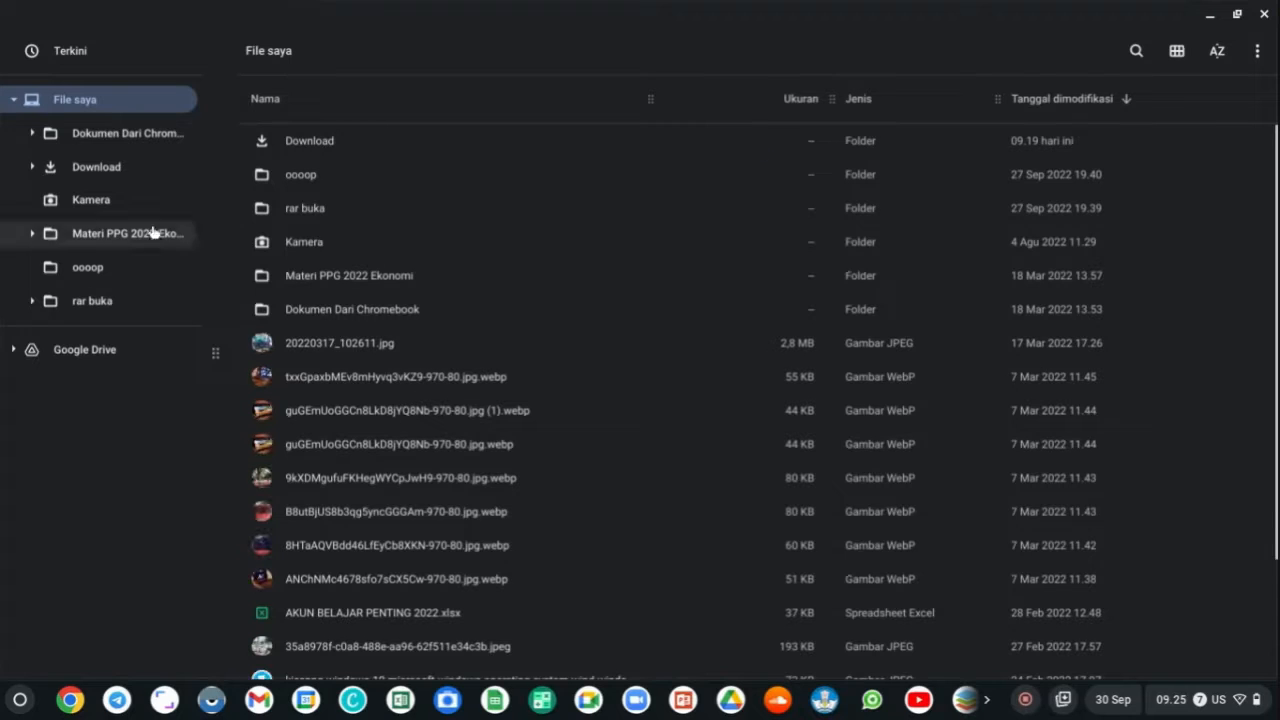
click(135, 168)
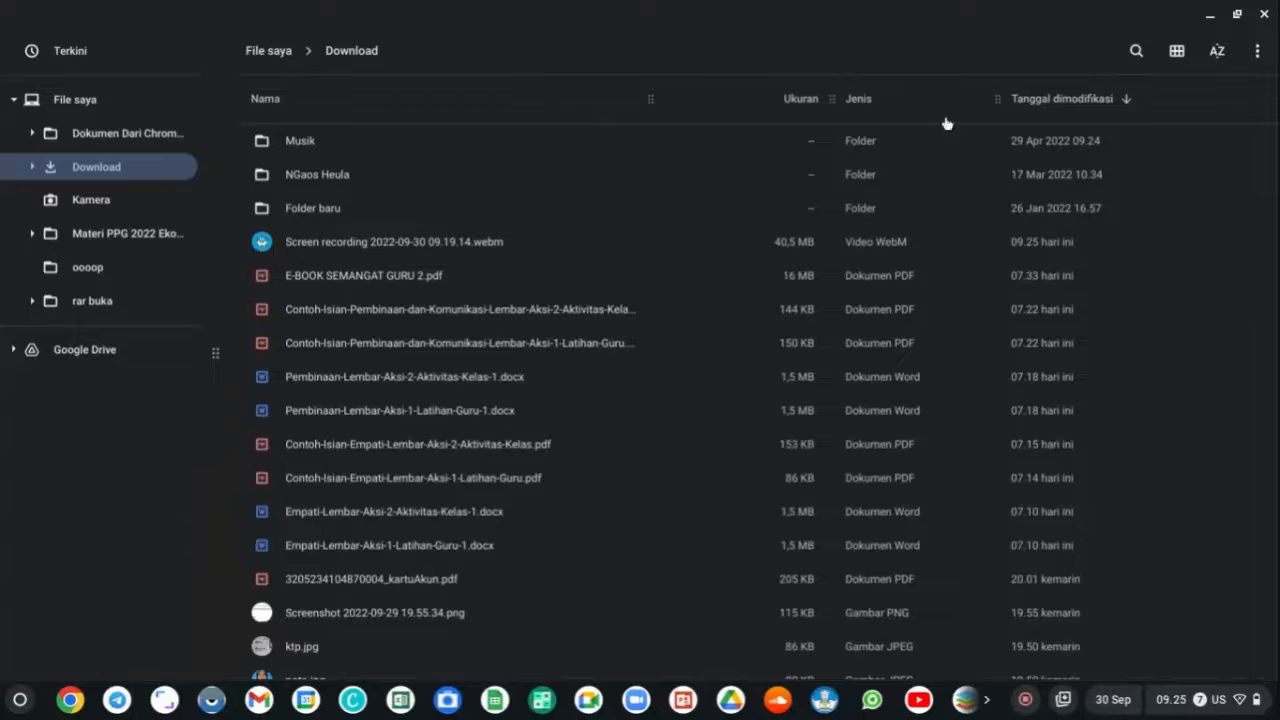
click(1031, 103)
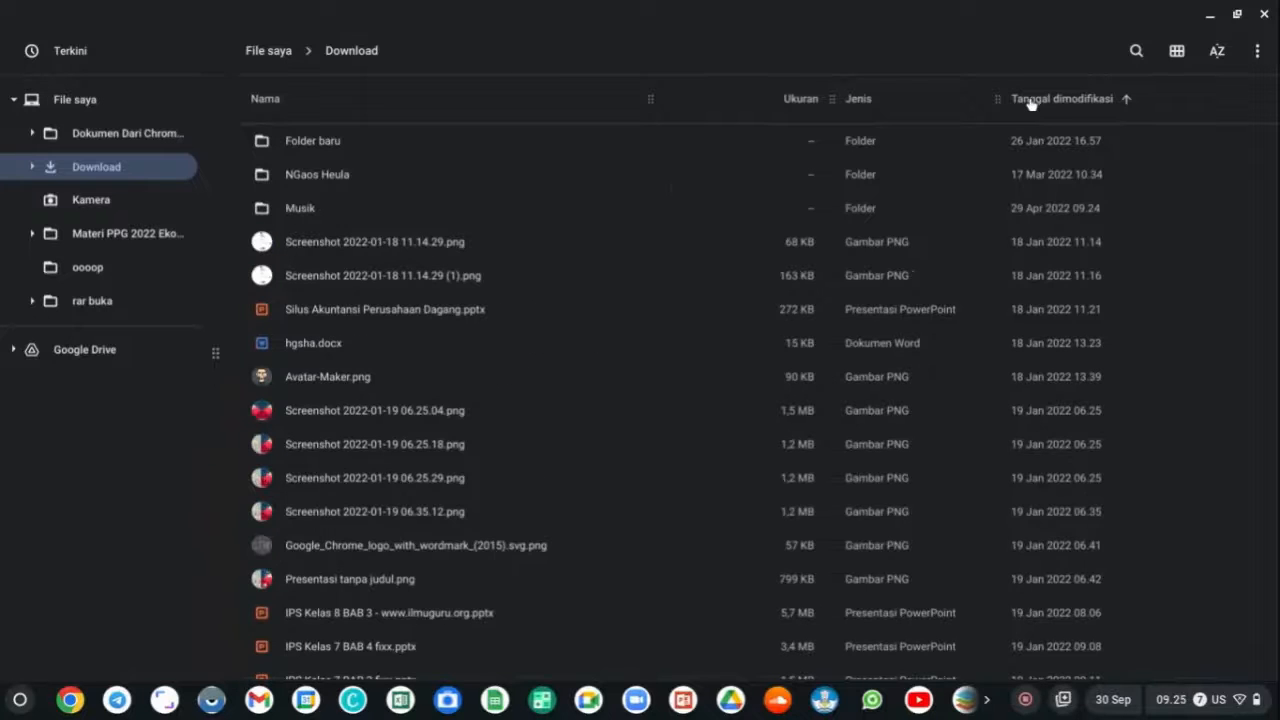
click(1031, 103)
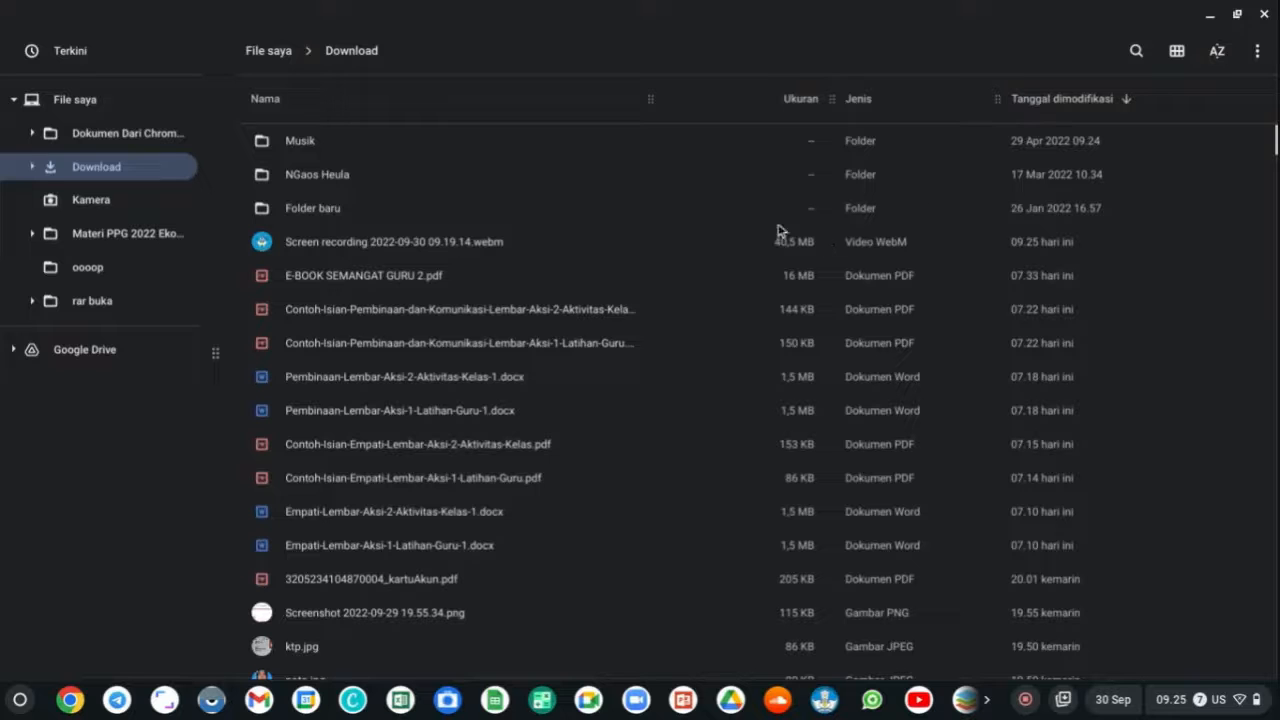
Close the file manager, open the Google Docs document list and make "Tutorial Membuat Dokumen" available offline.
click(1264, 14)
click(19, 699)
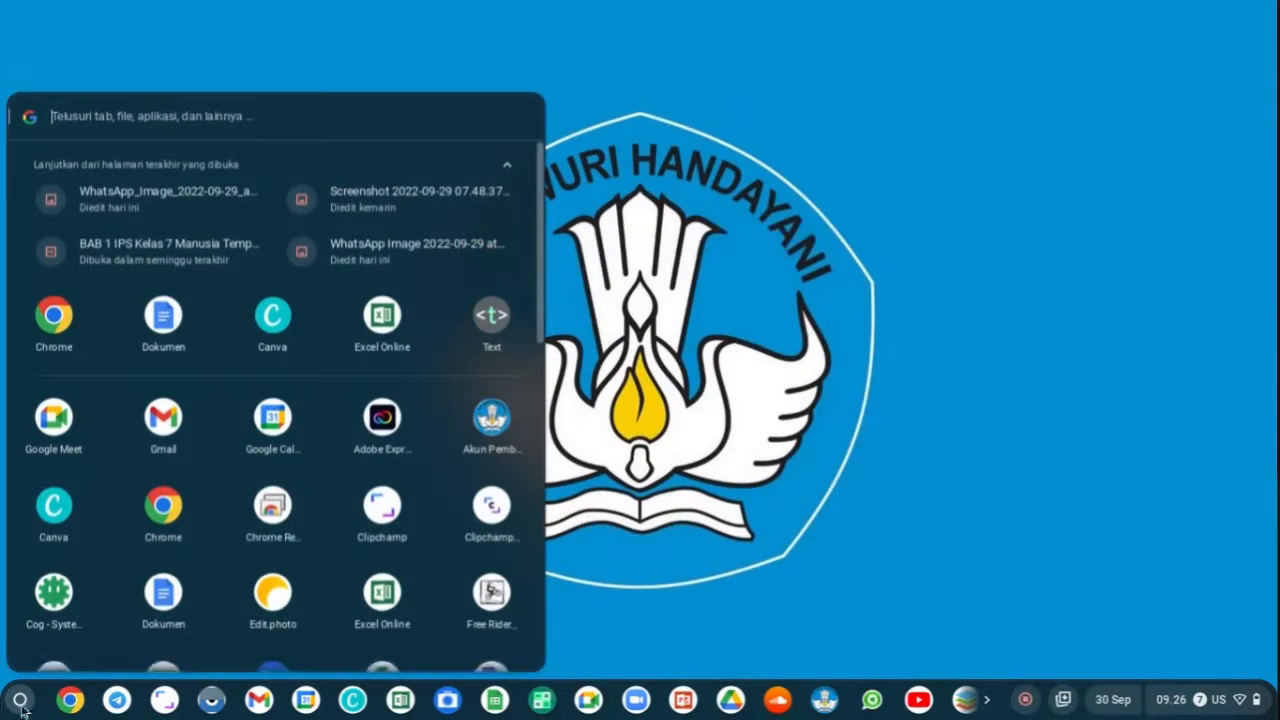
click(177, 593)
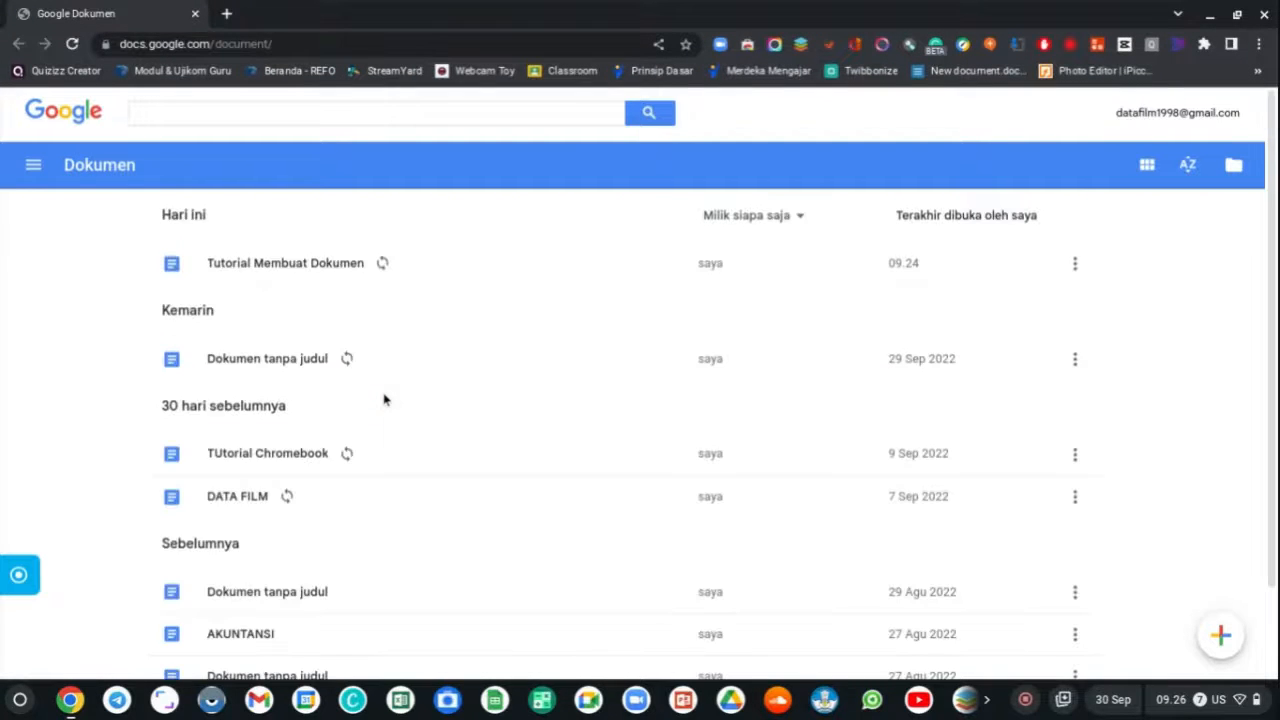
click(1076, 266)
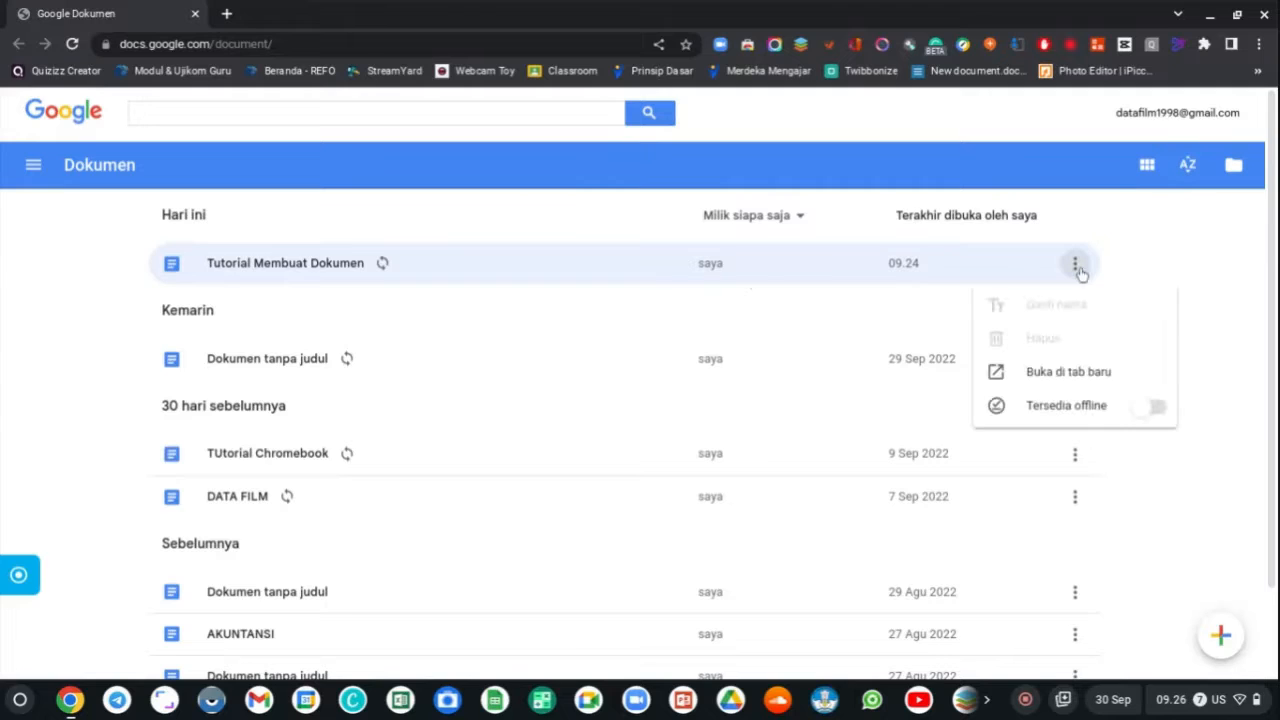
click(1160, 411)
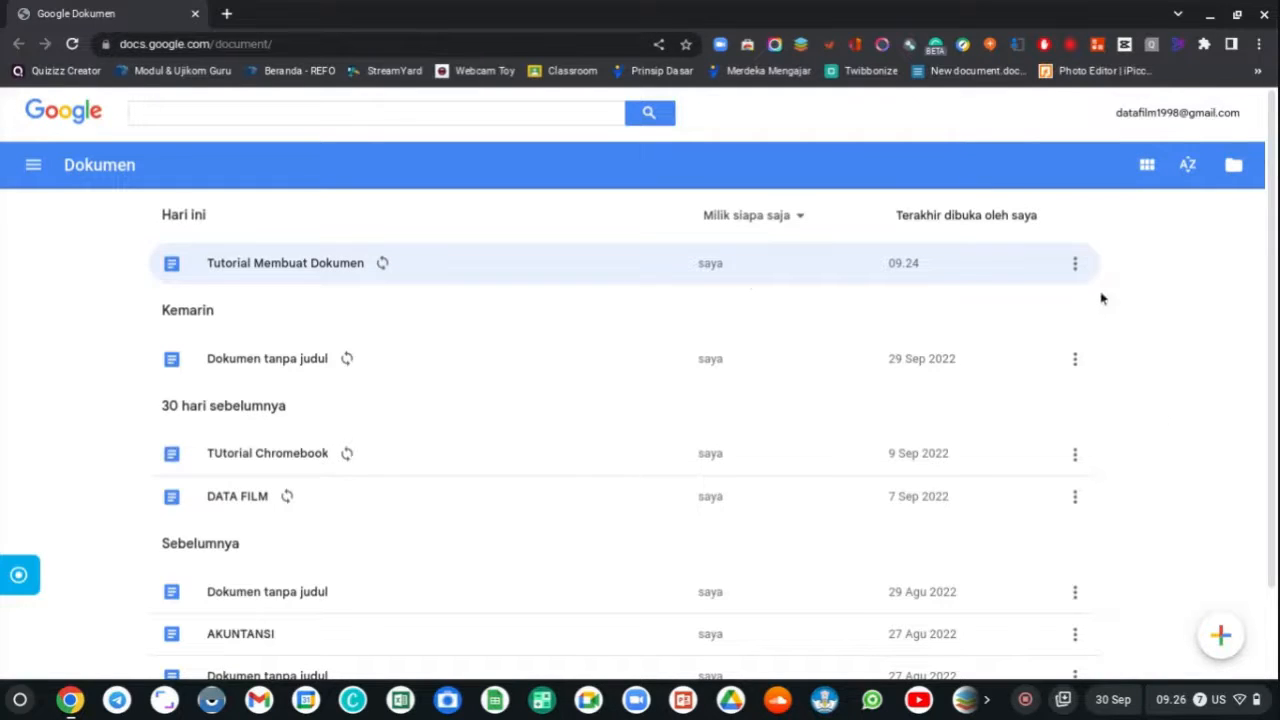
Open "Tutorial Membuat Dokumen" from the list and check its file options and contents.
click(300, 266)
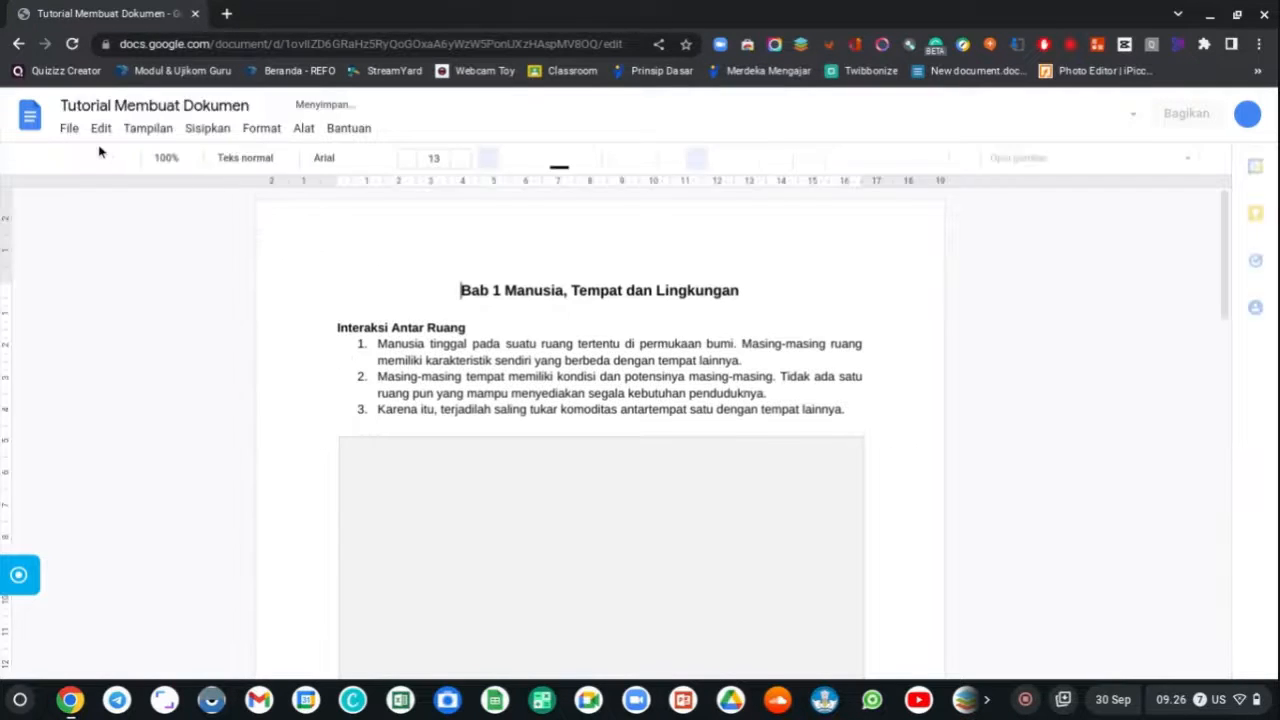
click(71, 131)
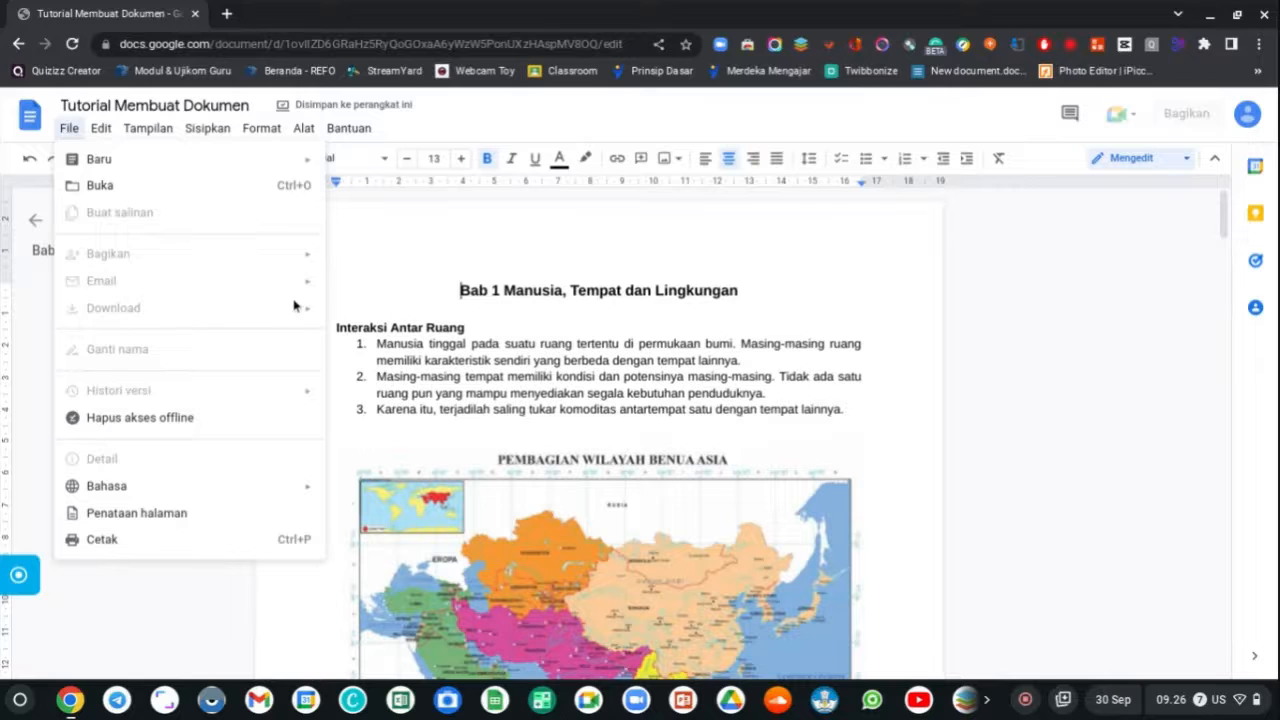
click(390, 273)
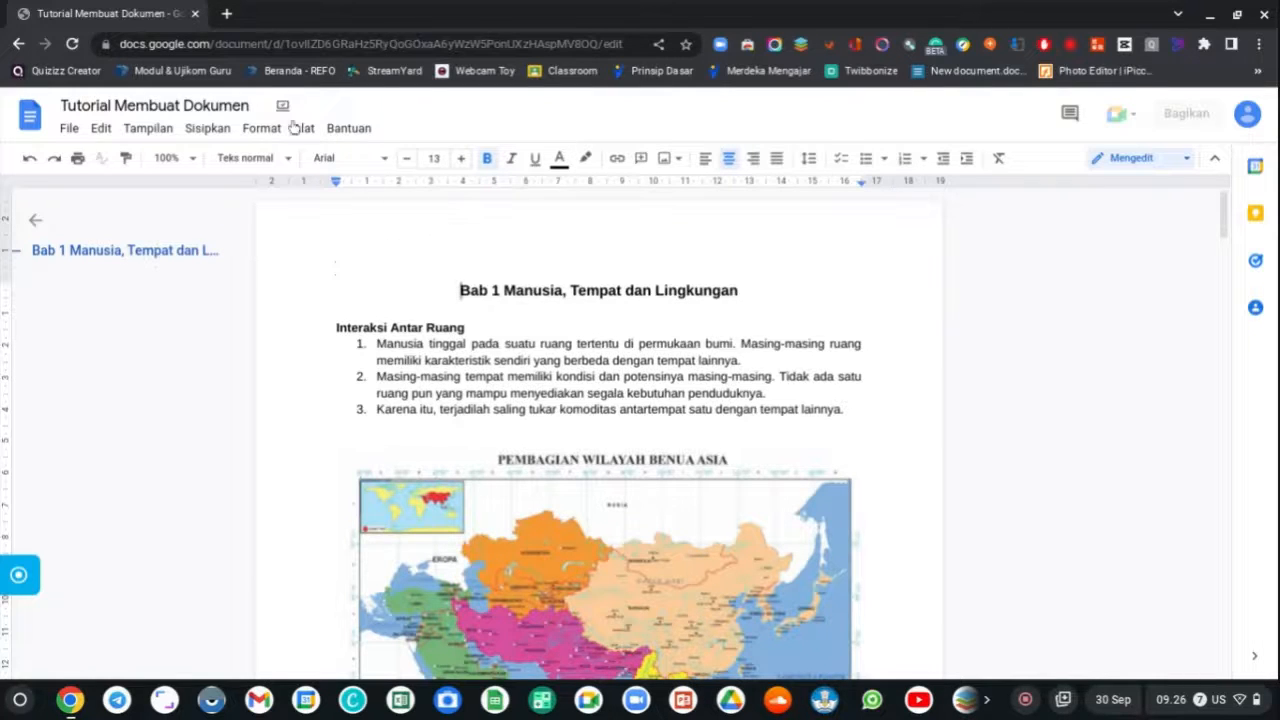
scroll(420, 288, down, 2)
scroll(425, 295, down, 2)
scroll(435, 305, up, 3)
scroll(444, 318, up, 2)
scroll(444, 318, down, 2)
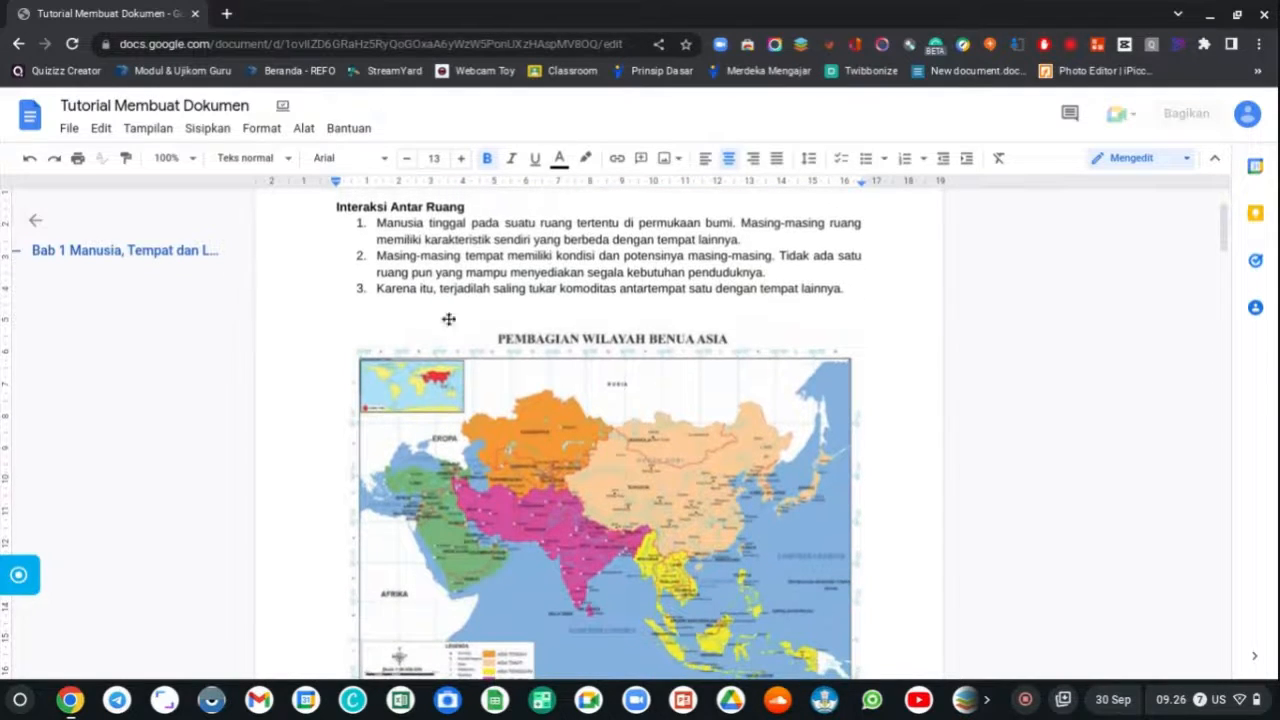
Clear all system notifications, check the Wi-Fi connection status and return to the document.
click(1243, 702)
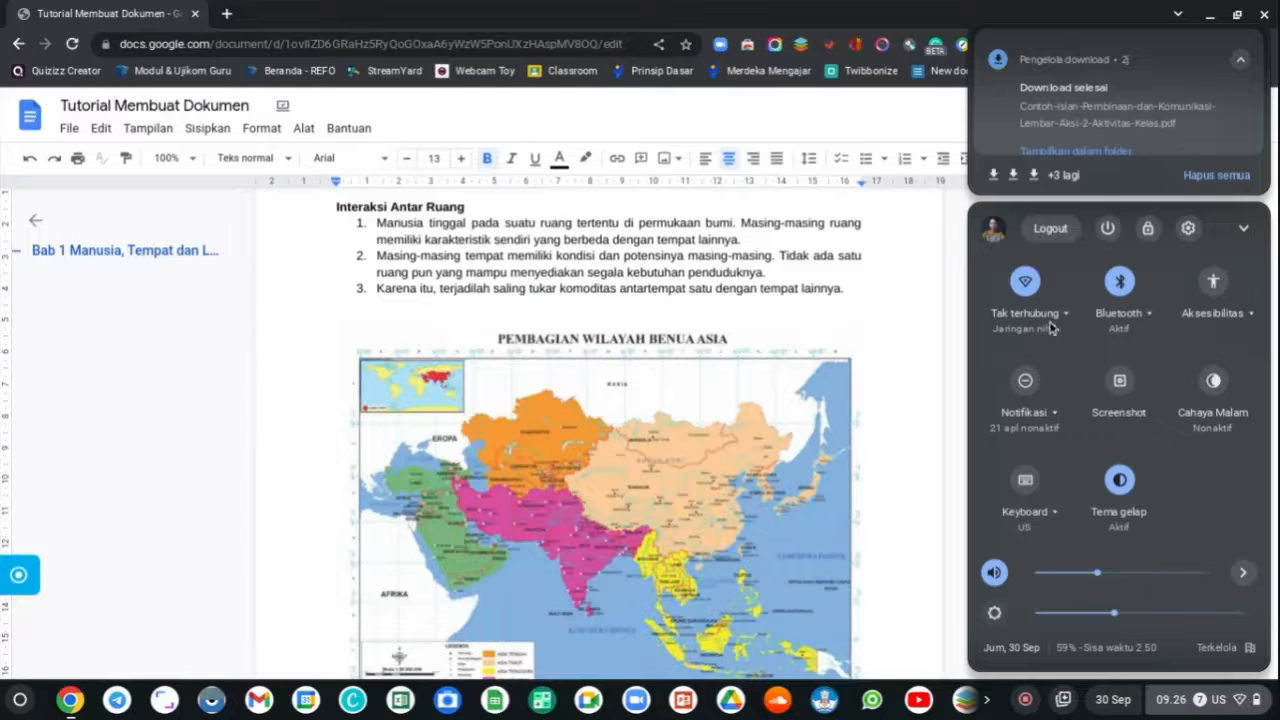
click(1212, 178)
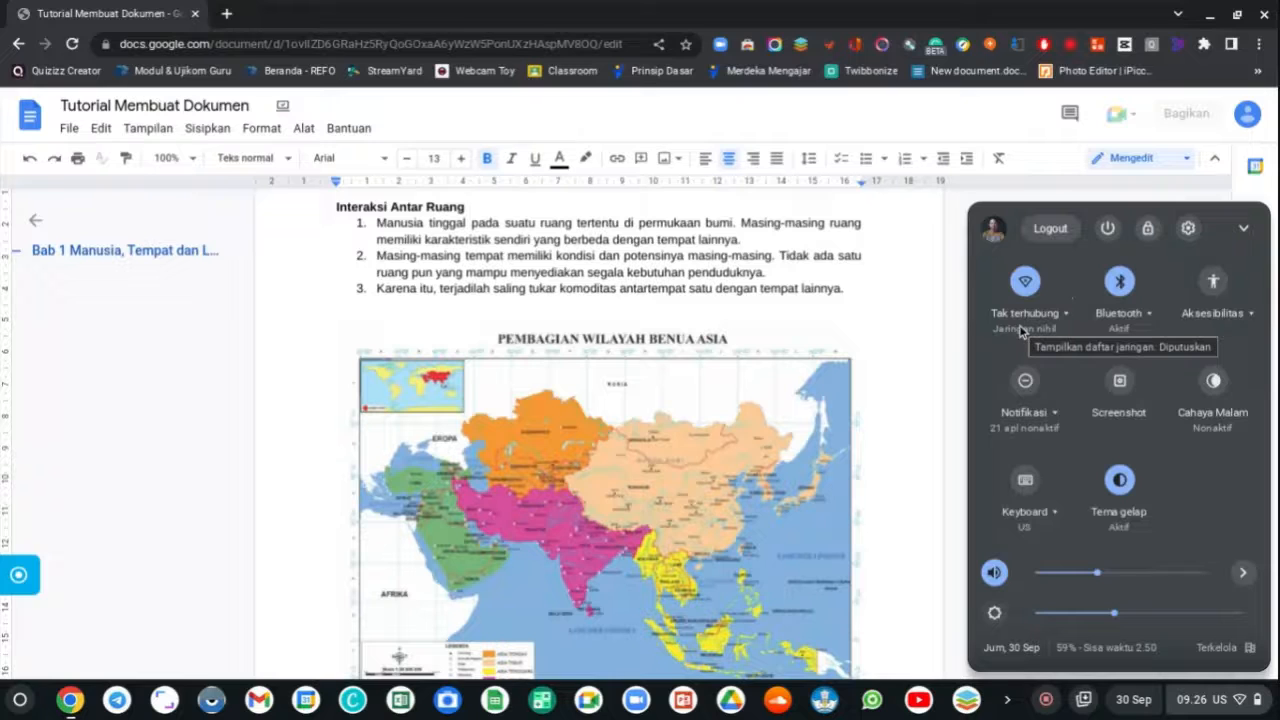
scroll(769, 292, up, 2)
scroll(769, 292, down, 1)
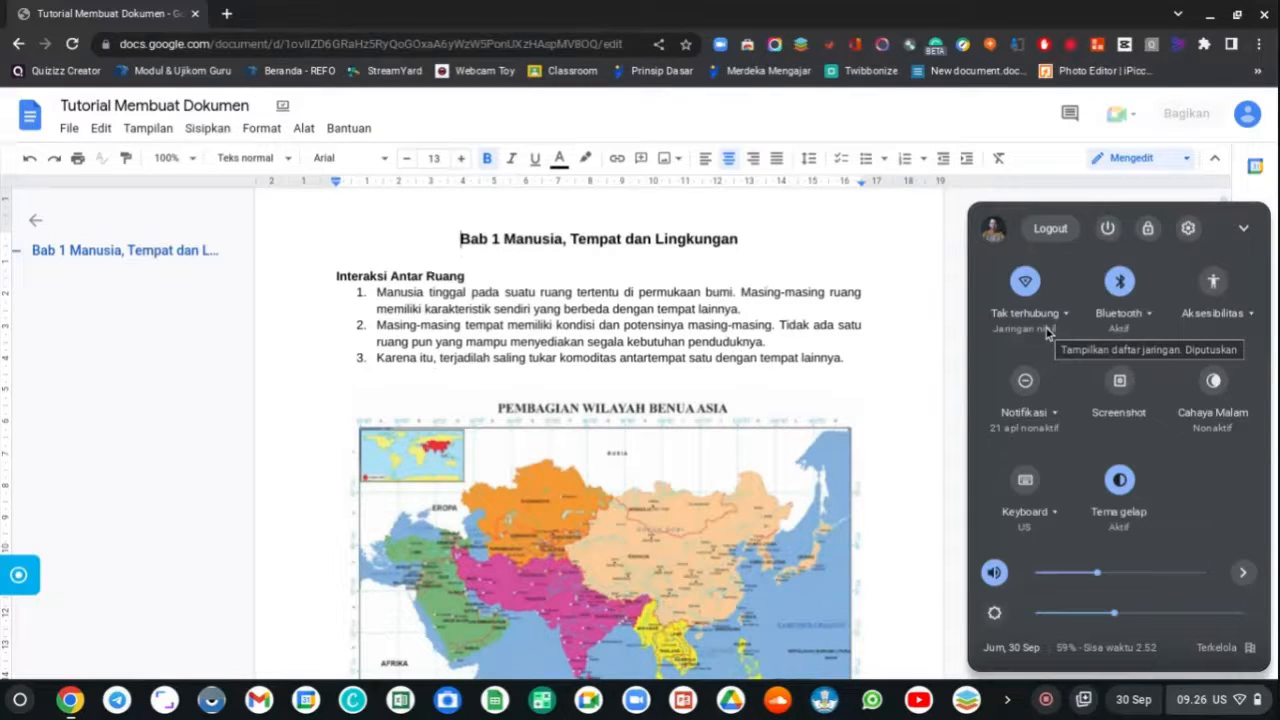
click(412, 217)
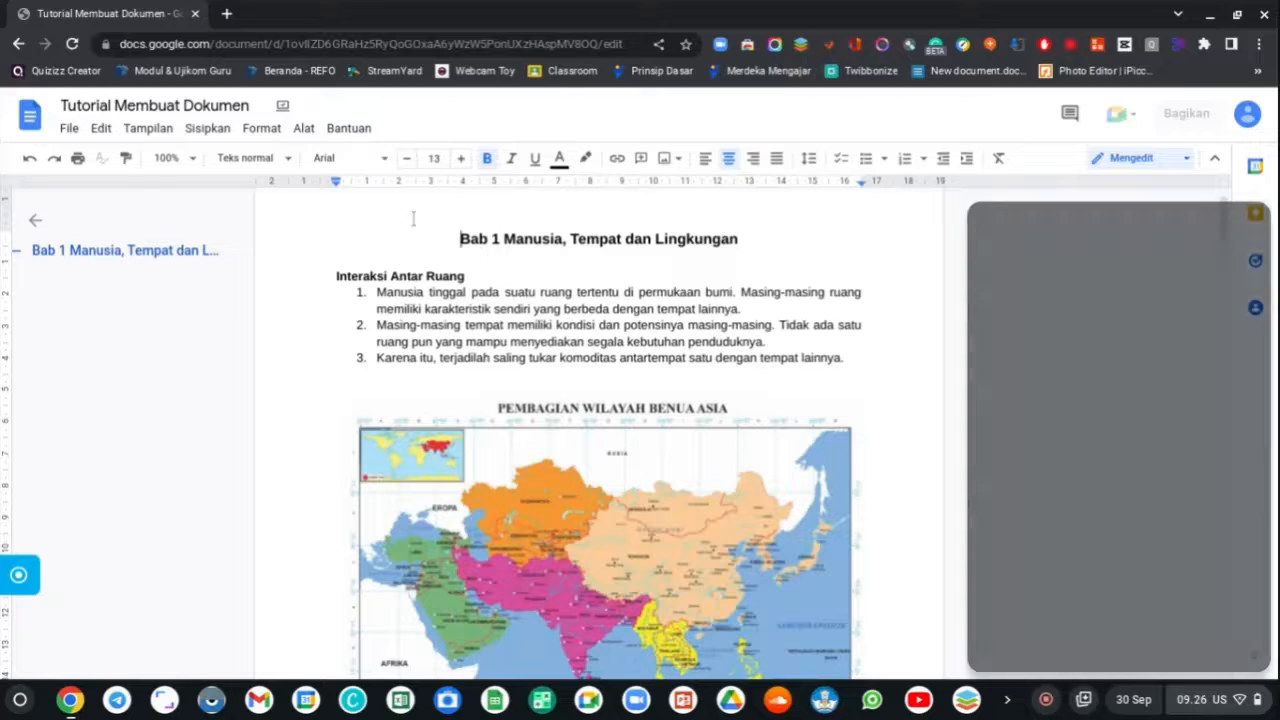
click(617, 158)
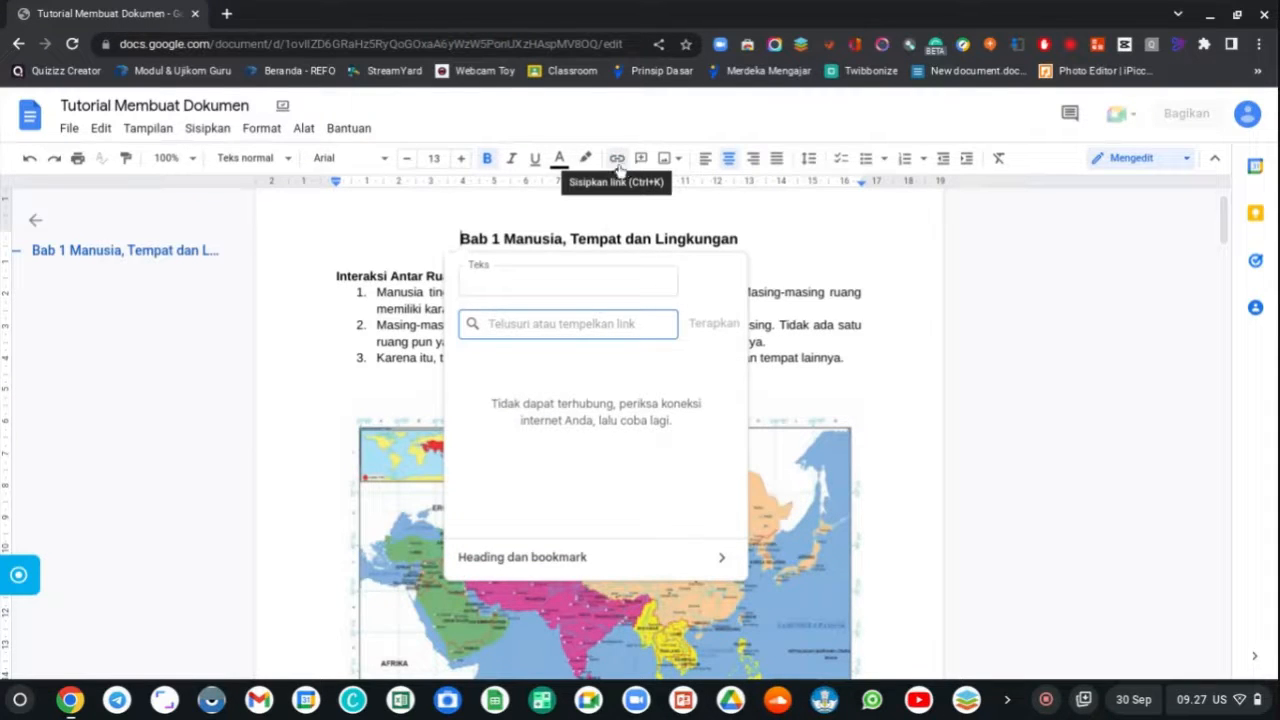
click(788, 232)
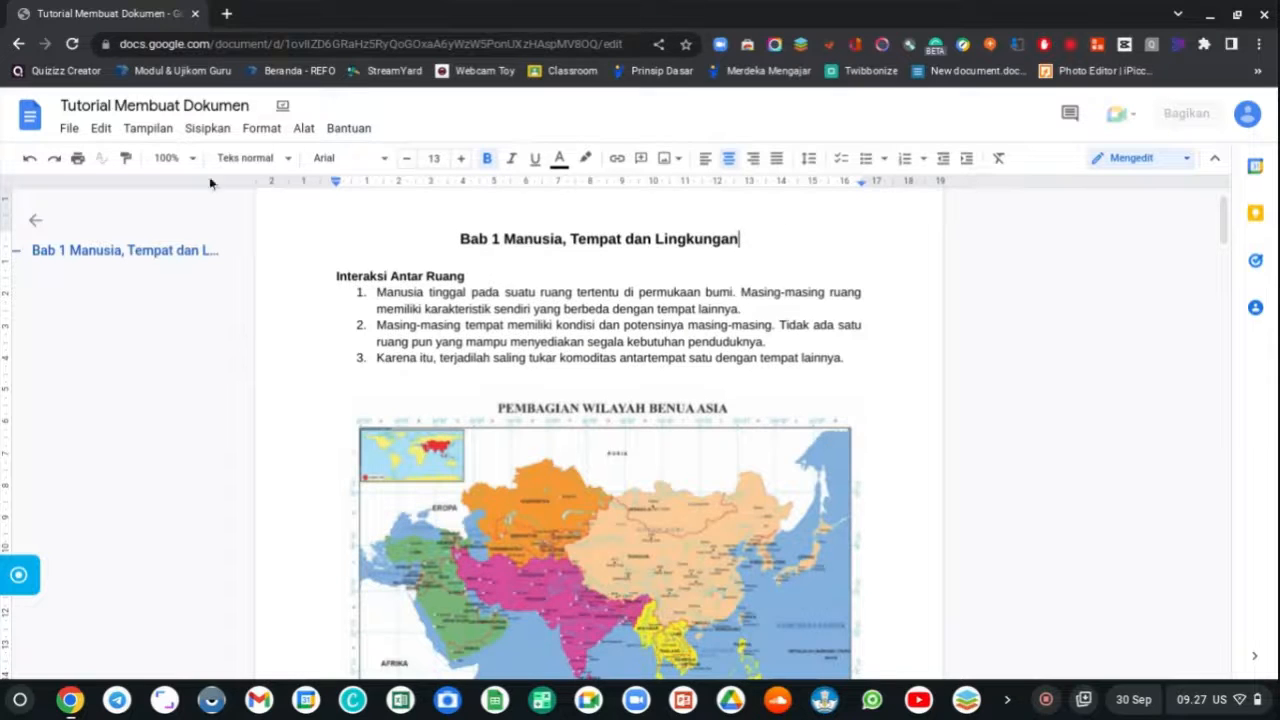
scroll(330, 230, down, 4)
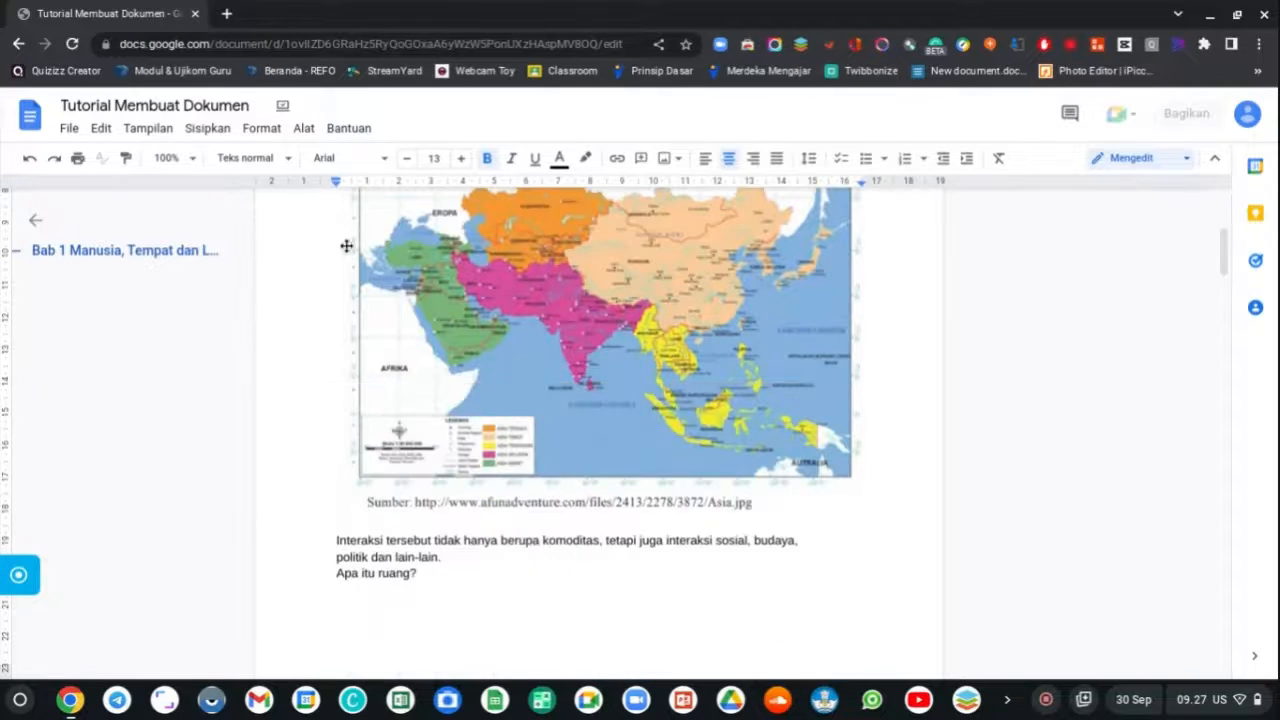
click(205, 129)
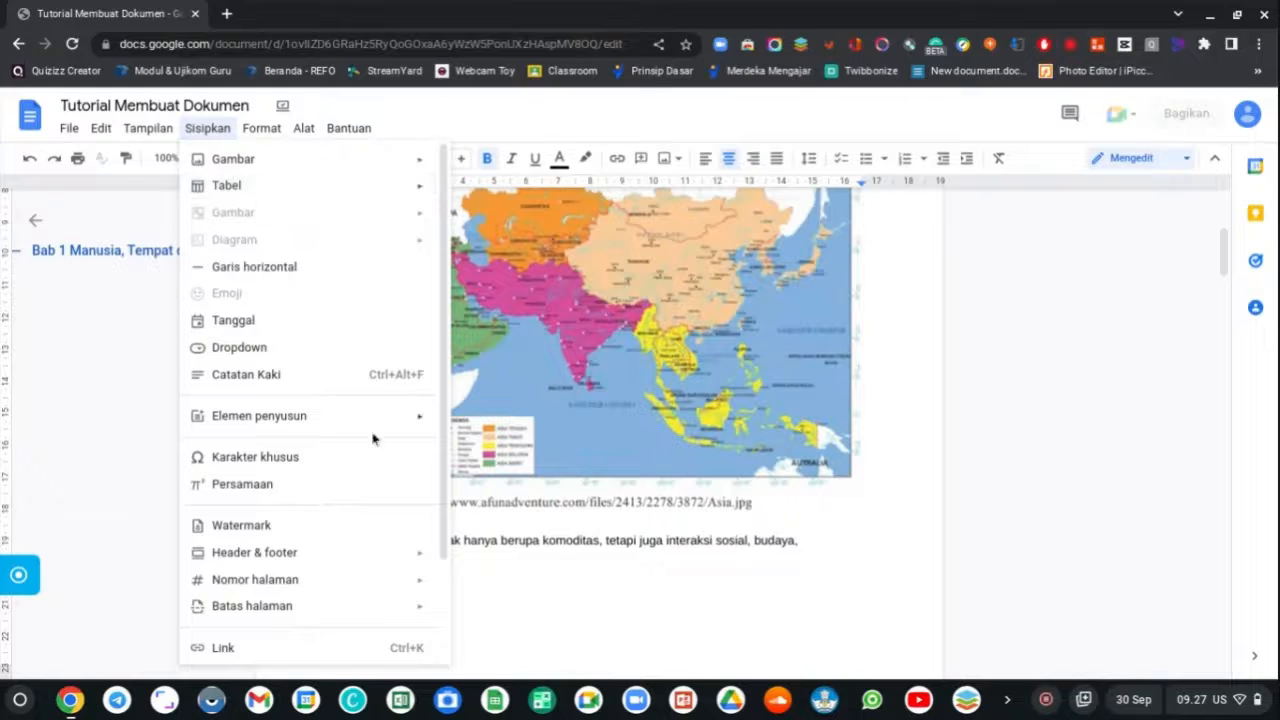
click(564, 610)
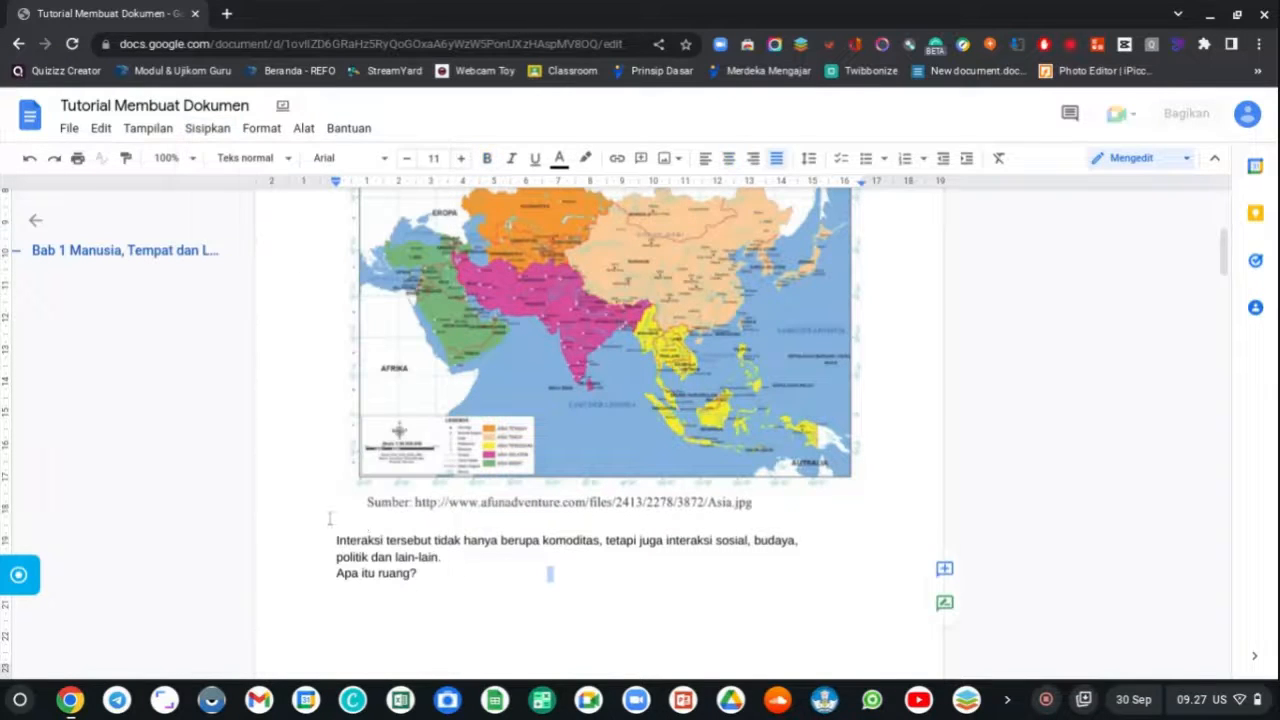
Add a diagonal text watermark reading "Hak Cipta" behind the document text.
click(192, 132)
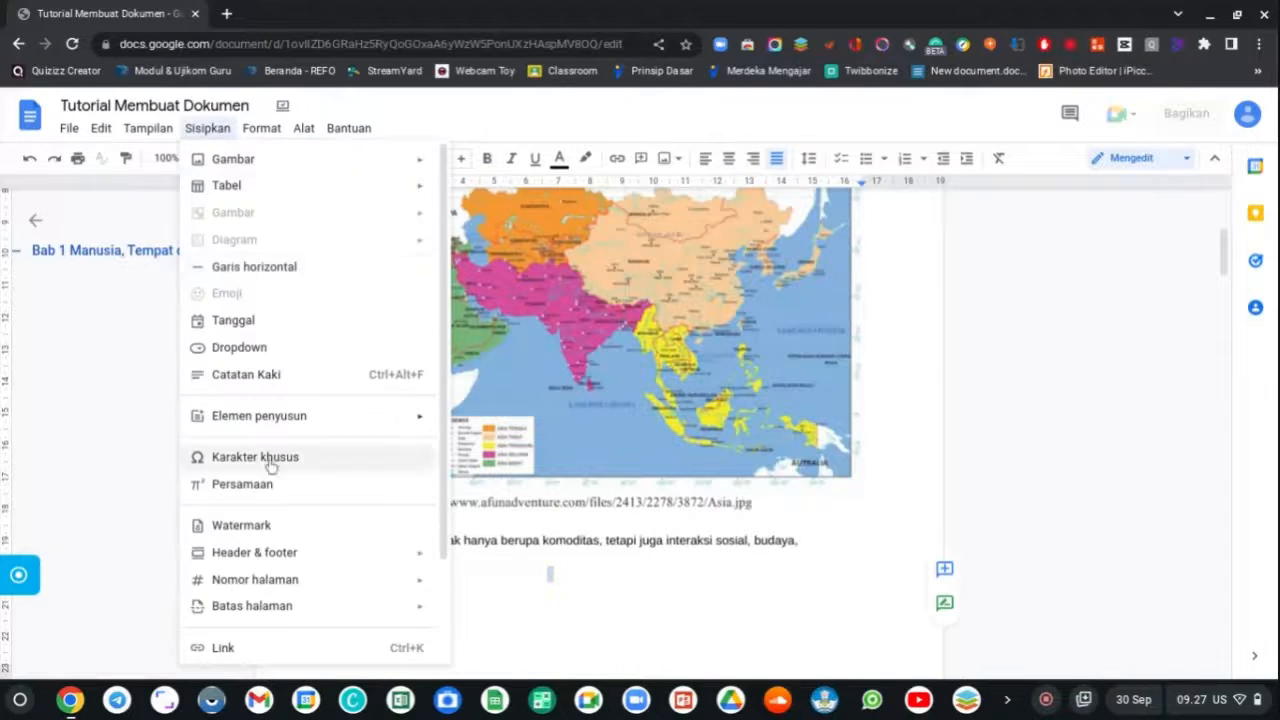
click(245, 528)
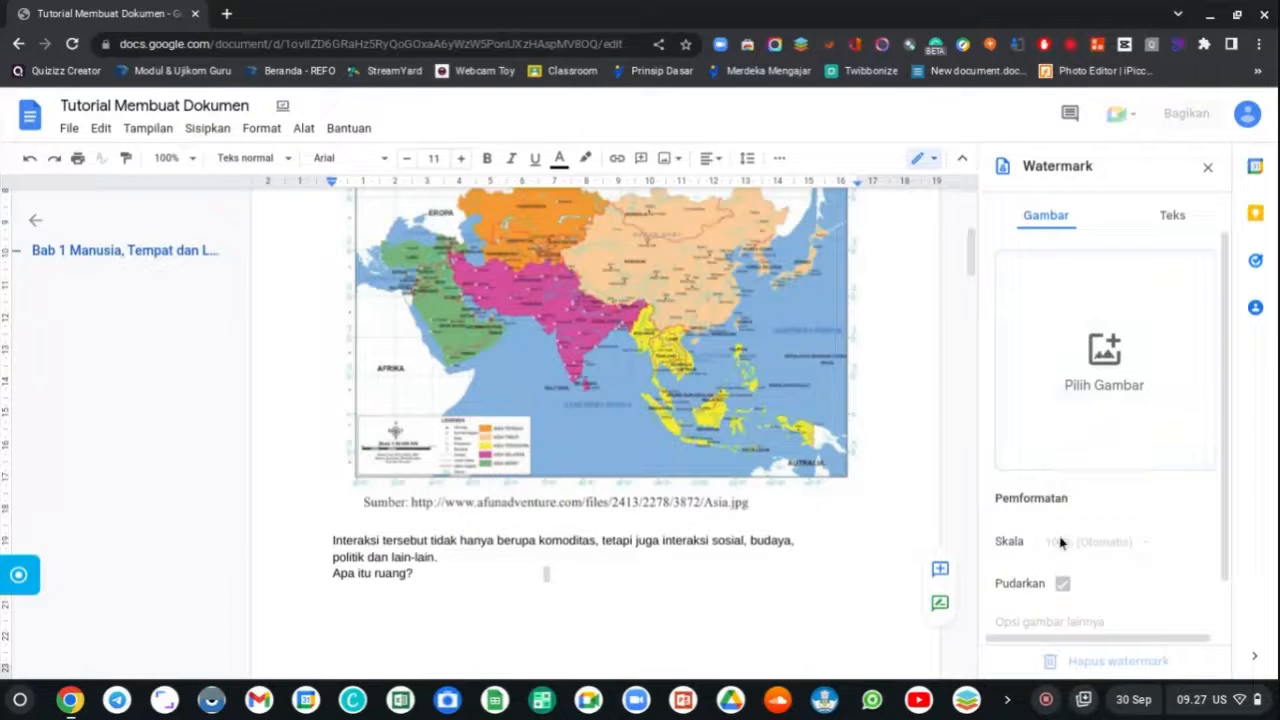
scroll(1060, 530, down, 1)
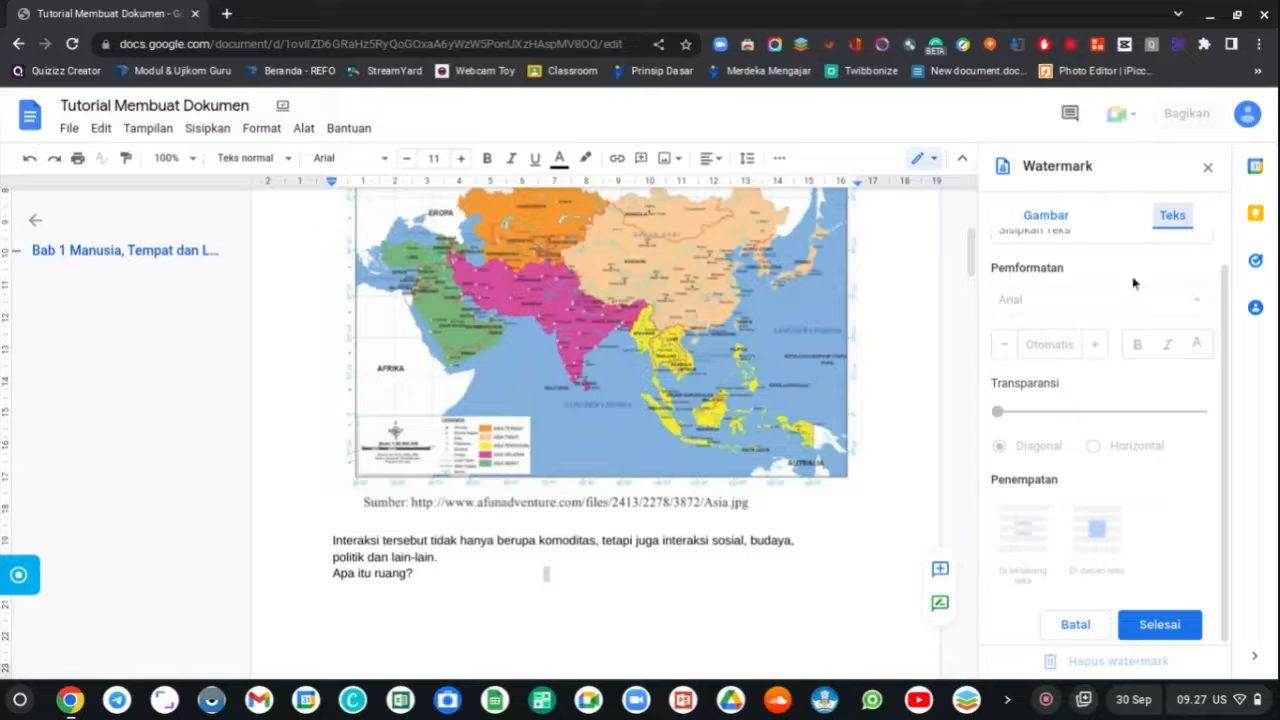
scroll(1094, 369, up, 1)
click(1040, 265)
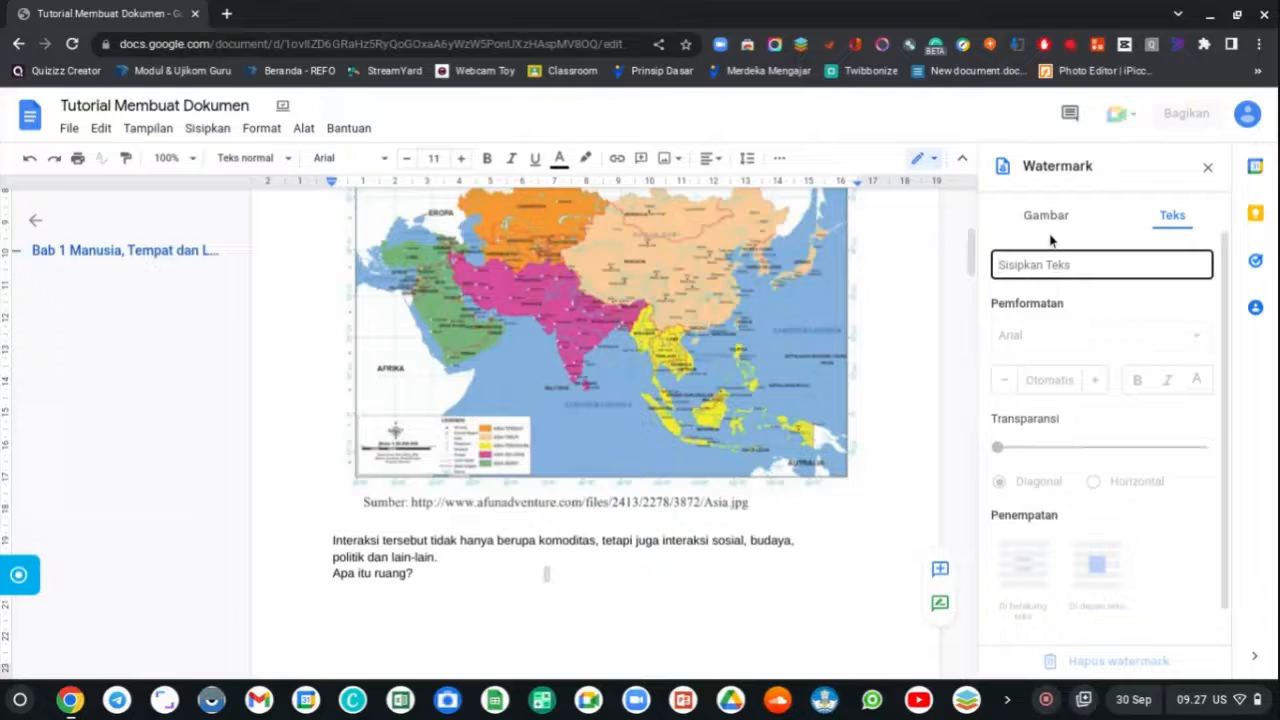
text(Hak )
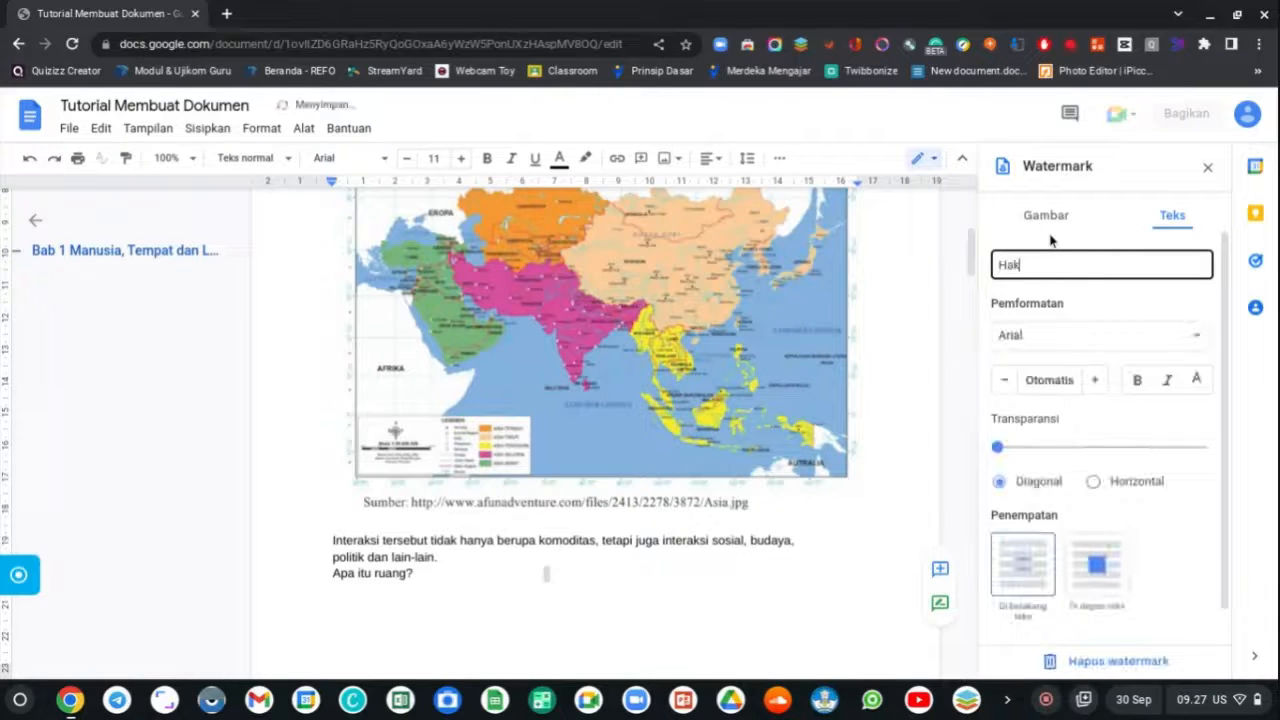
text(Cipta)
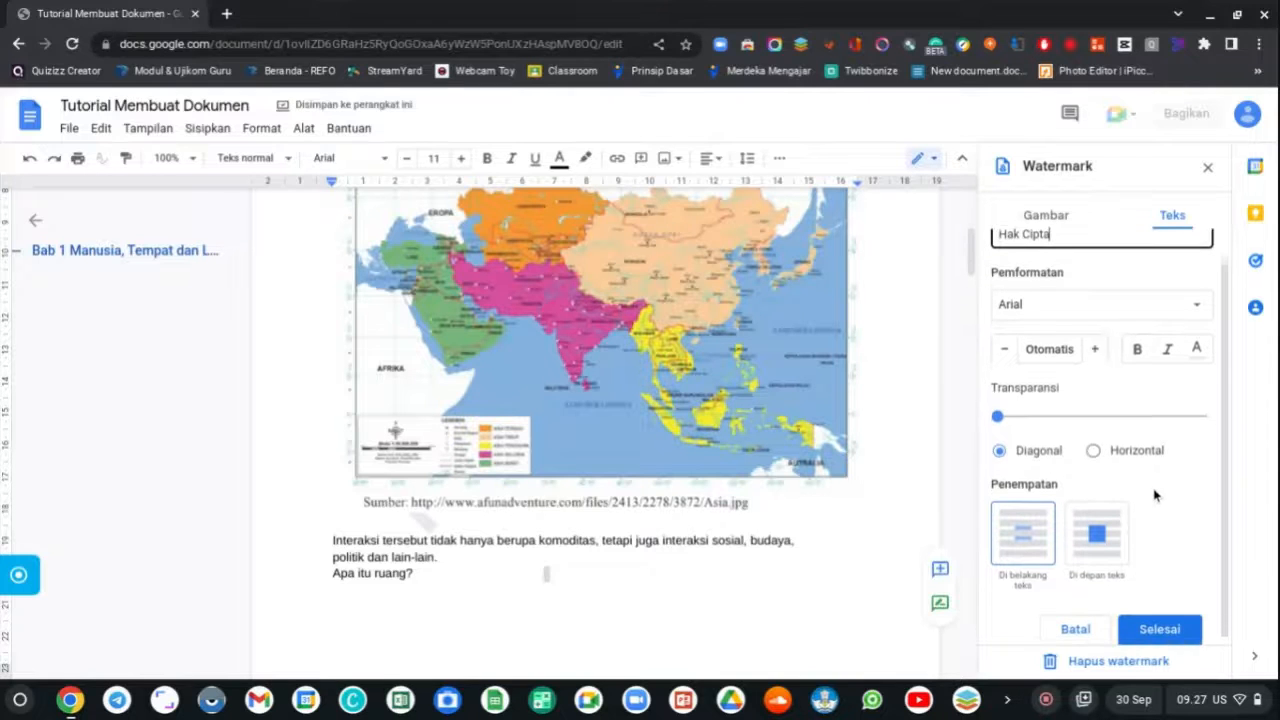
click(1160, 626)
Examine the watermark across the document's pages, including the pages with the map and the table.
scroll(665, 476, down, 10)
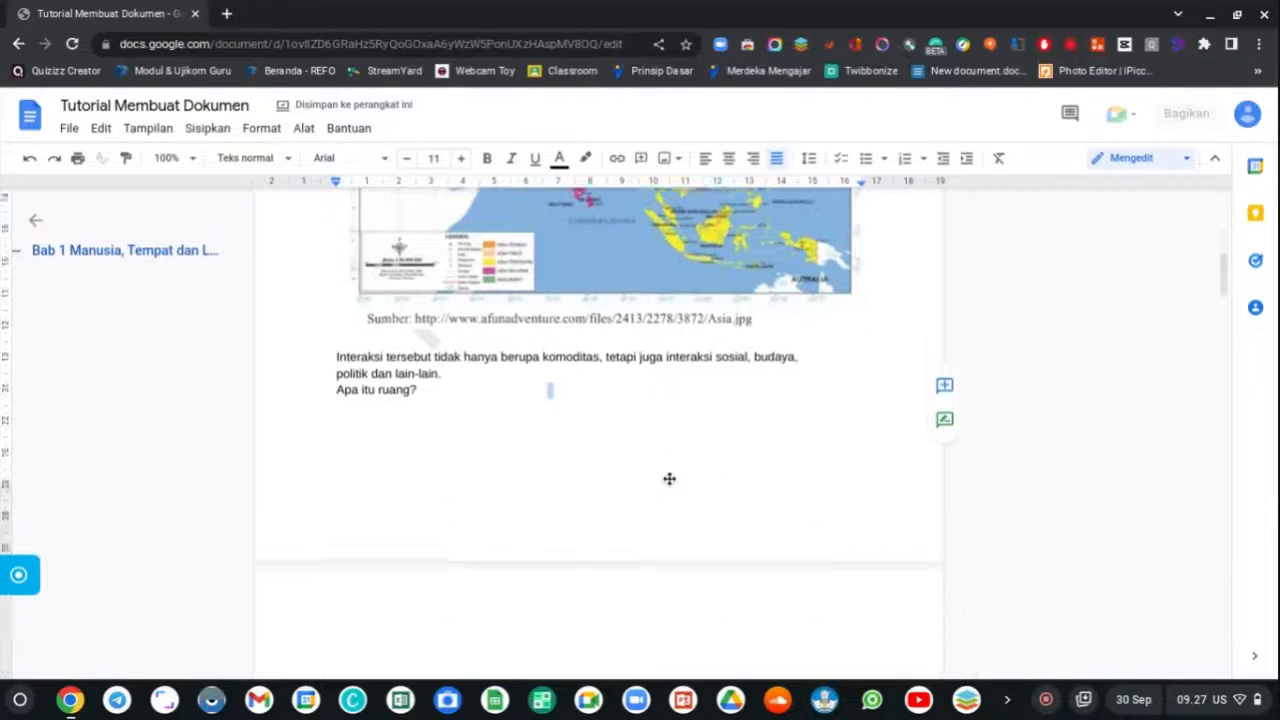
scroll(663, 475, up, 5)
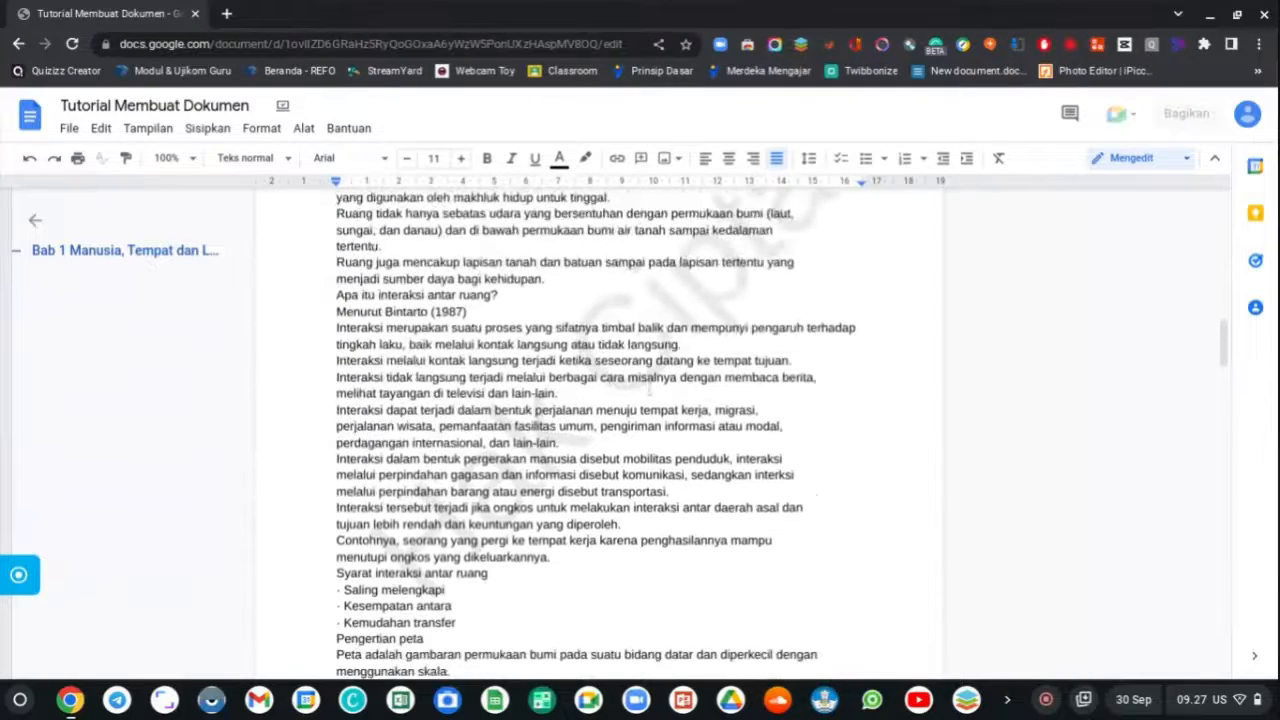
scroll(597, 430, up, 1)
scroll(742, 344, up, 8)
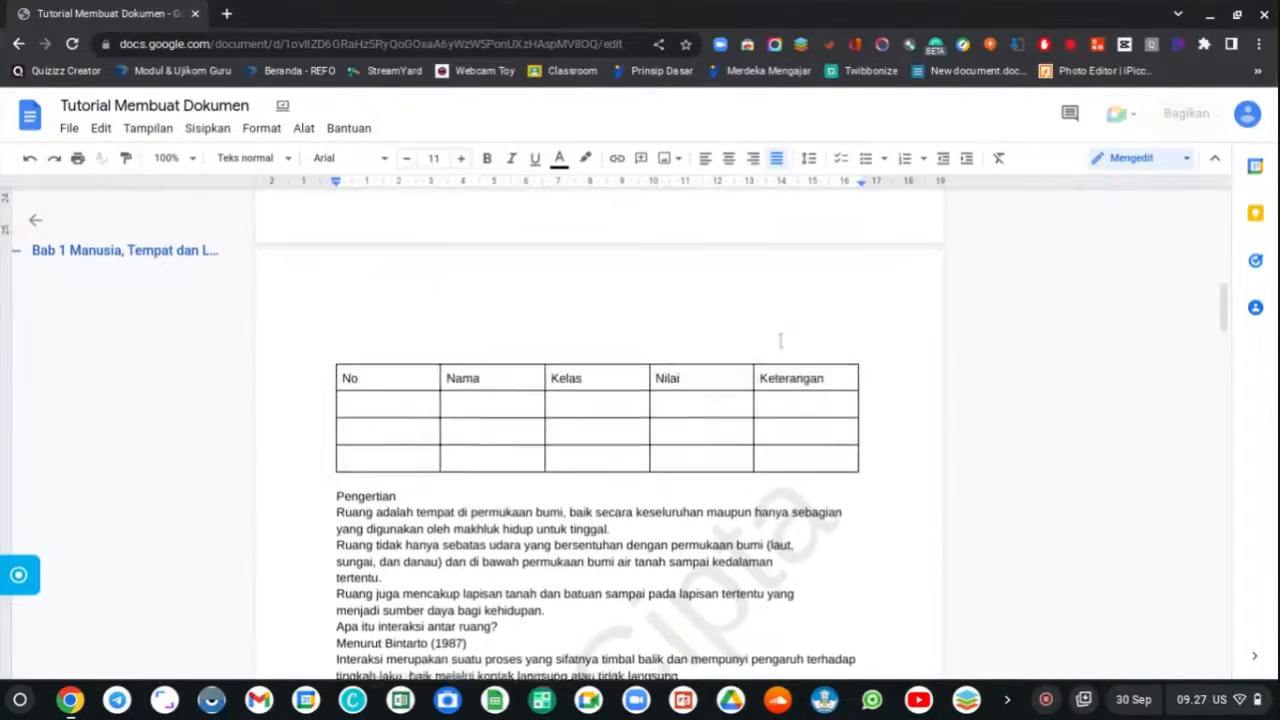
scroll(780, 340, down, 15)
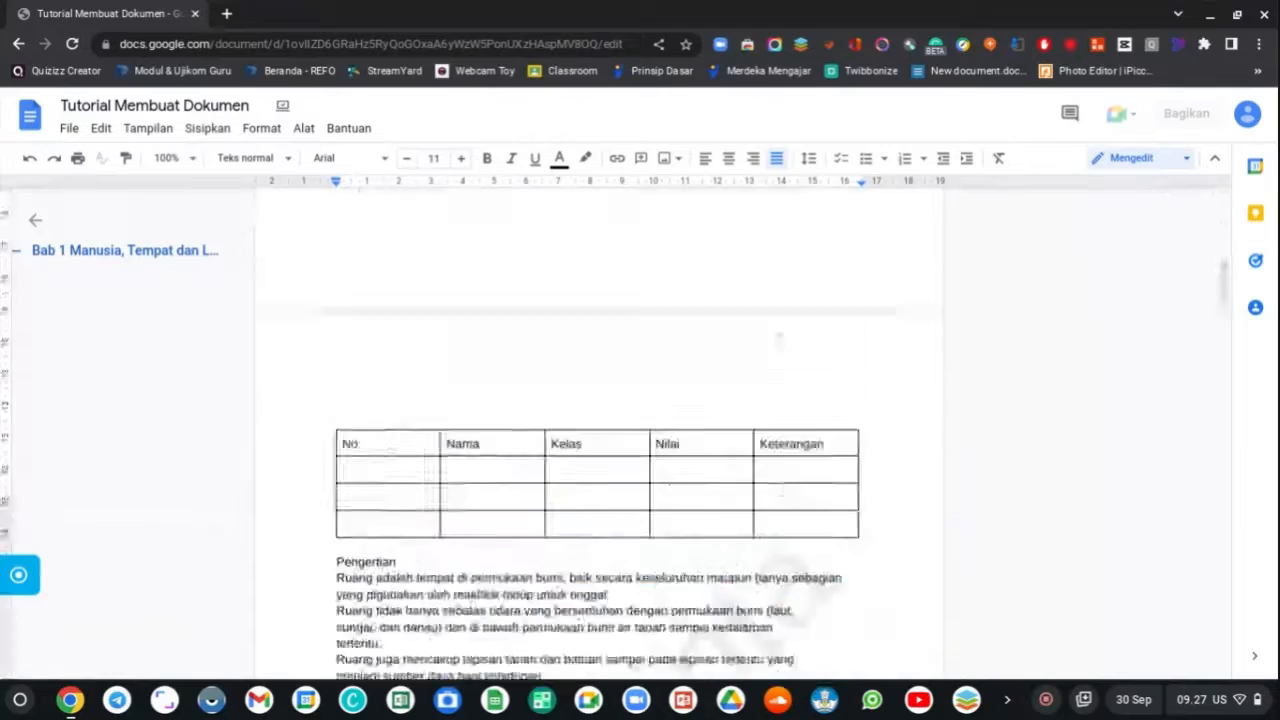
scroll(597, 430, up, 15)
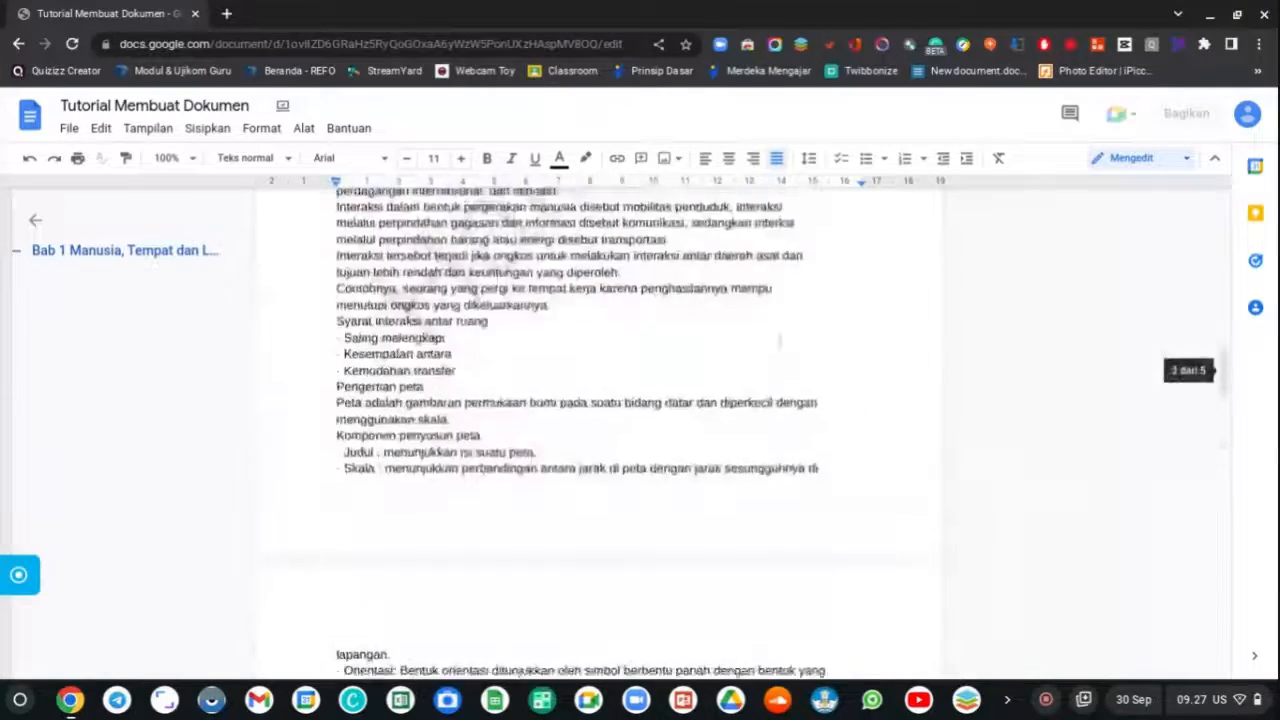
Insert an empty equation above the five-column table, examine the Greek letter and math operation symbol sets, and leave the equation.
click(205, 128)
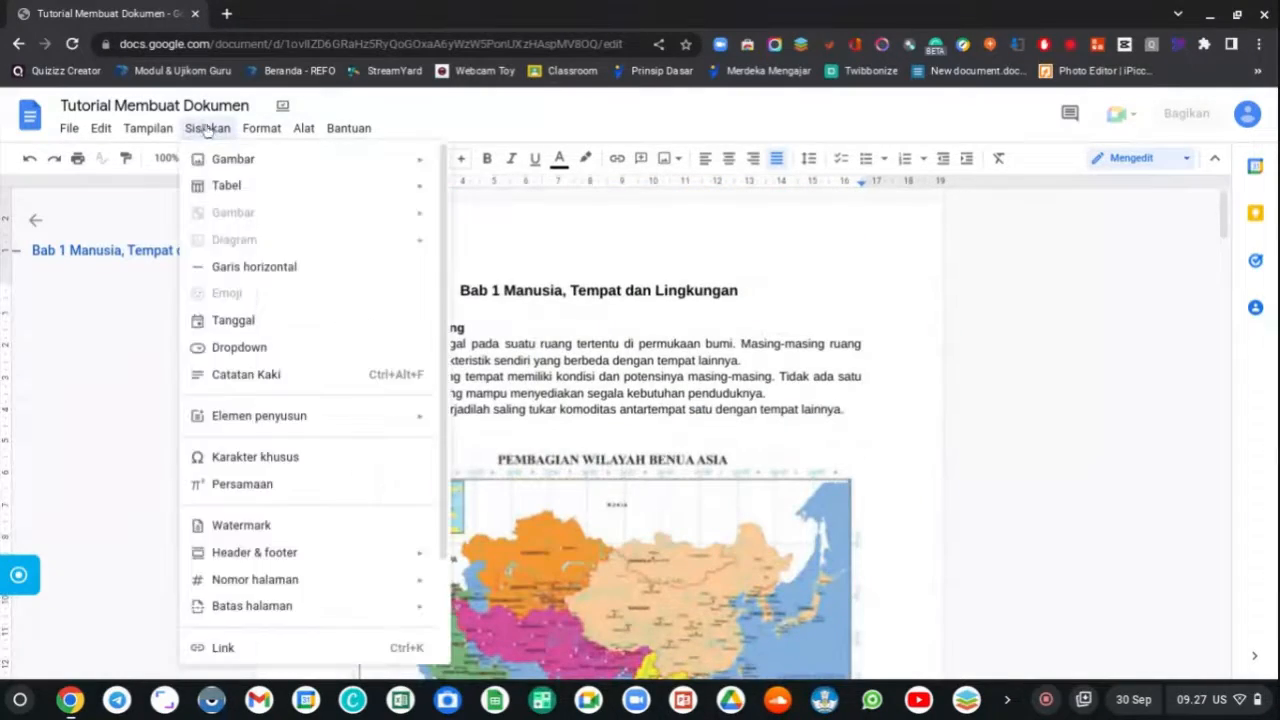
click(302, 485)
scroll(691, 414, down, 2)
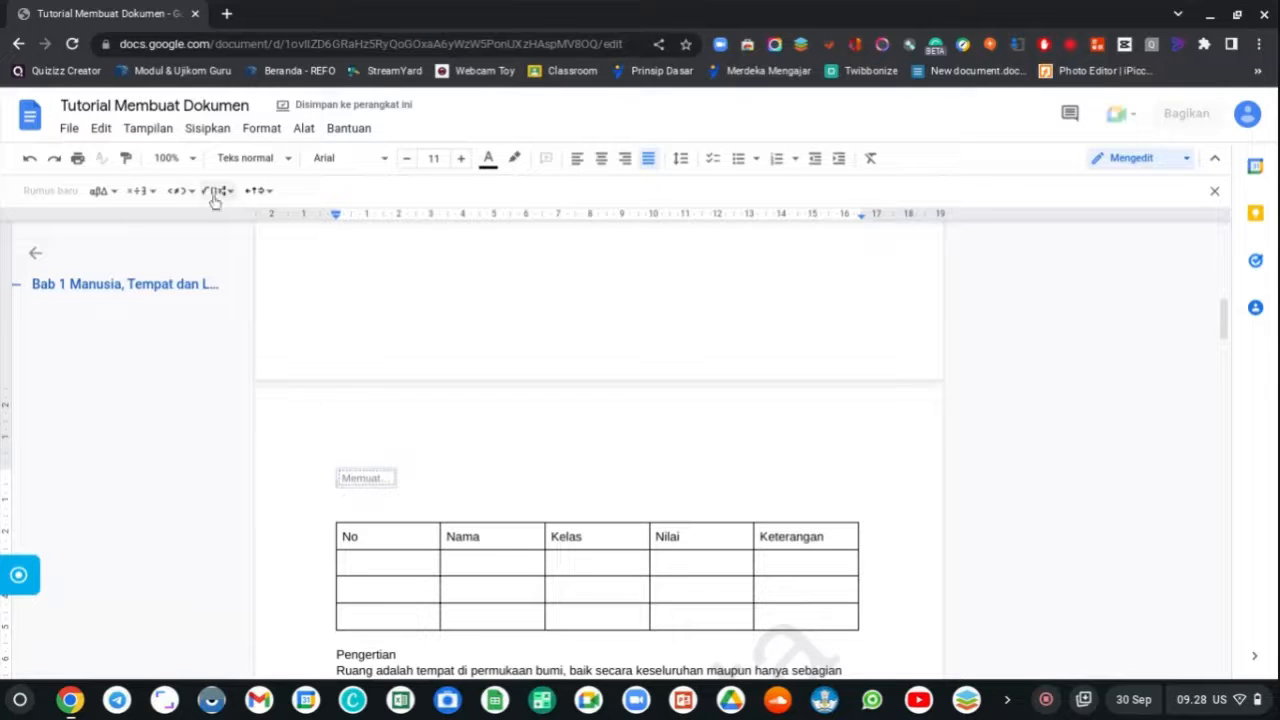
click(110, 191)
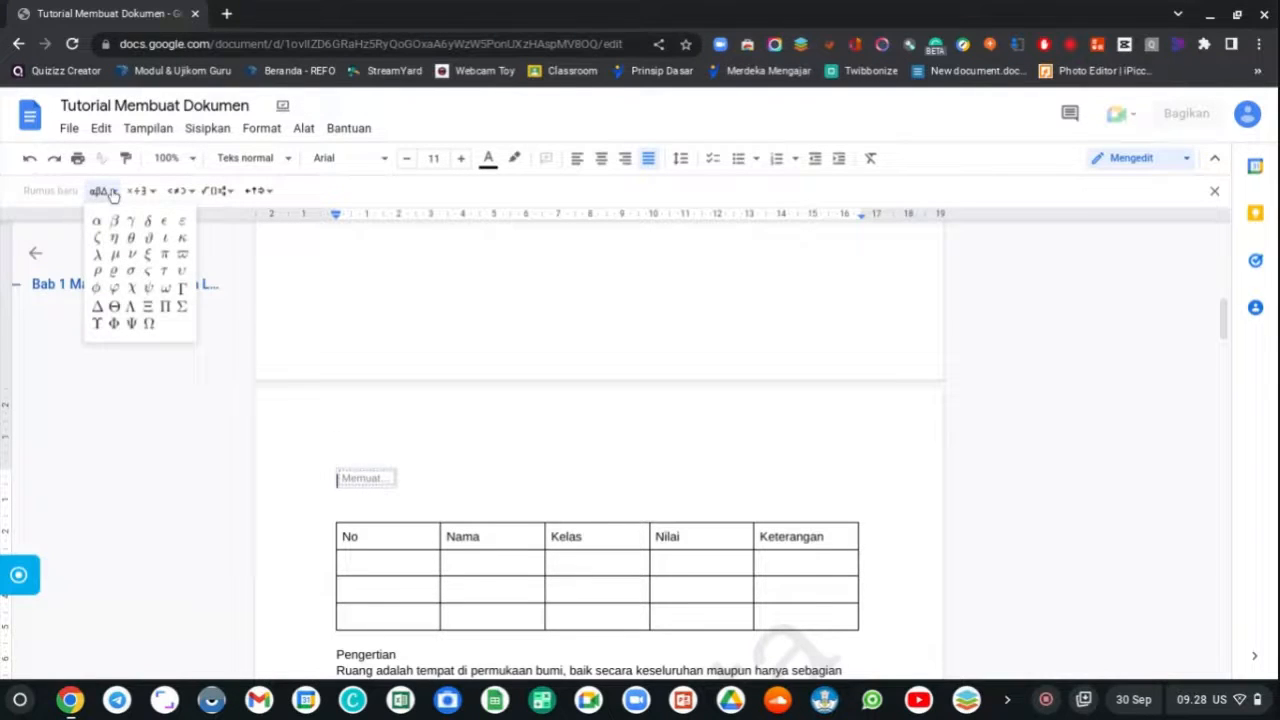
mouse_move(213, 197)
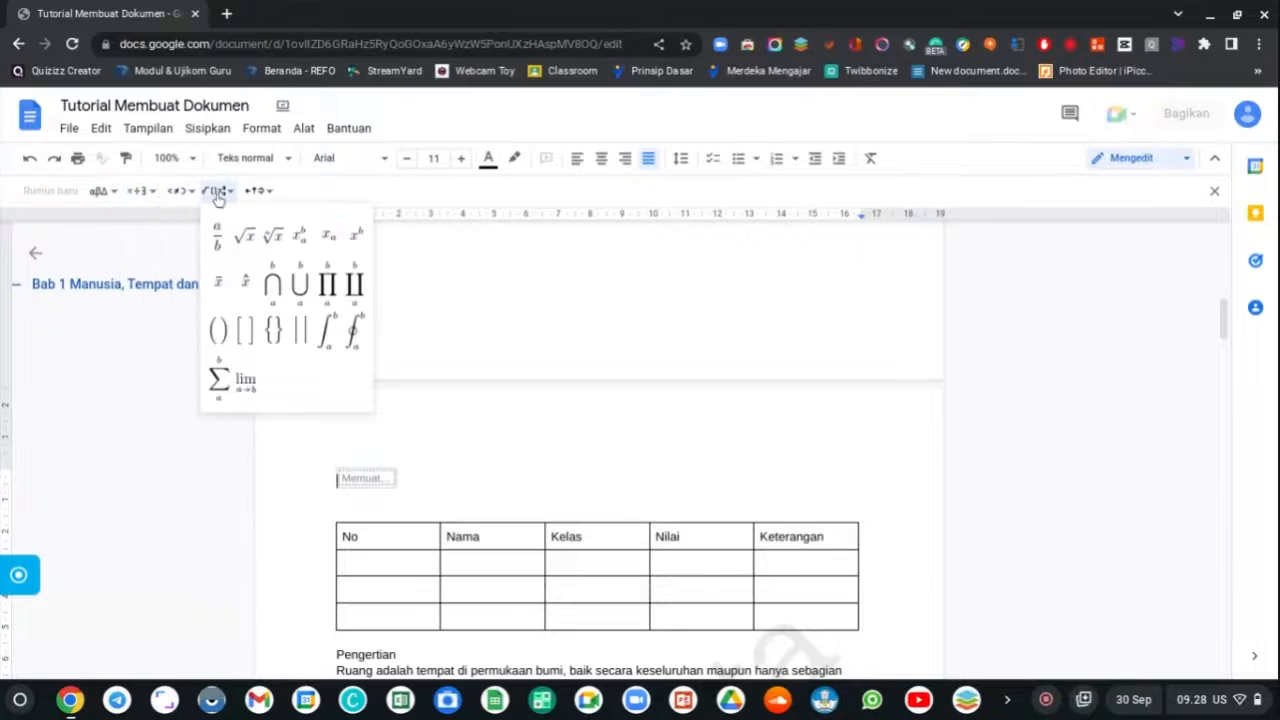
mouse_move(98, 200)
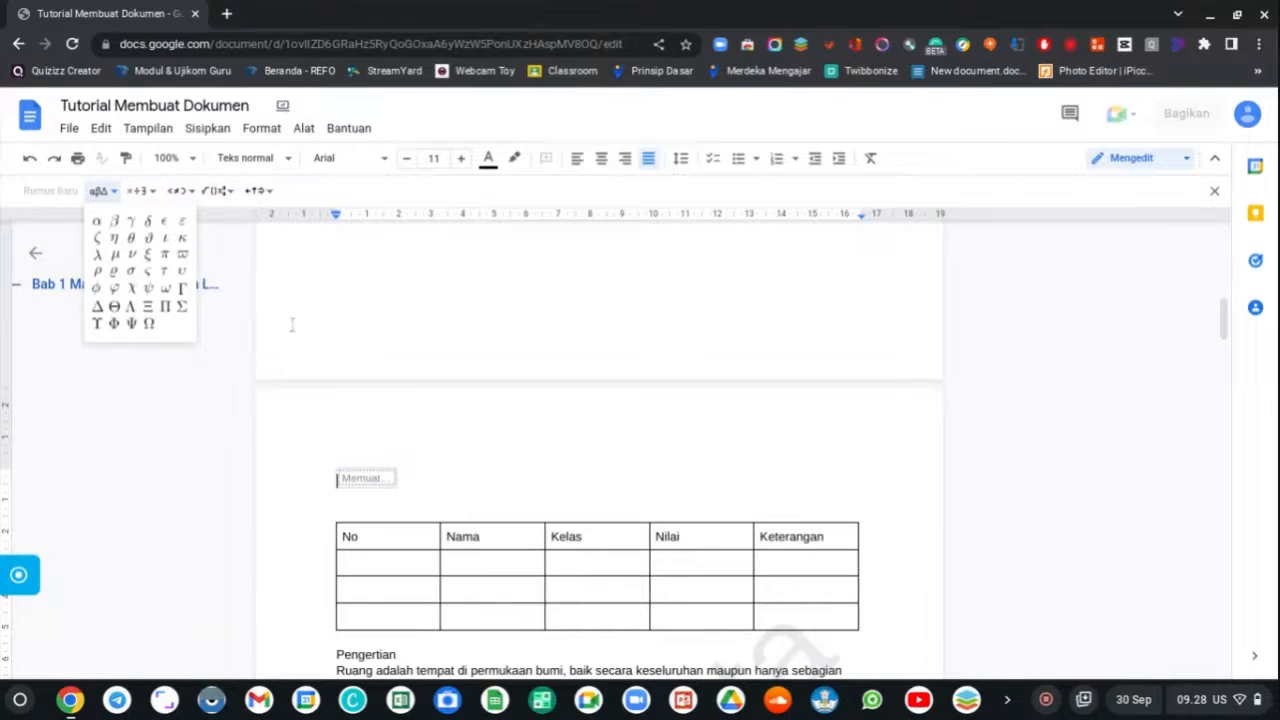
click(390, 517)
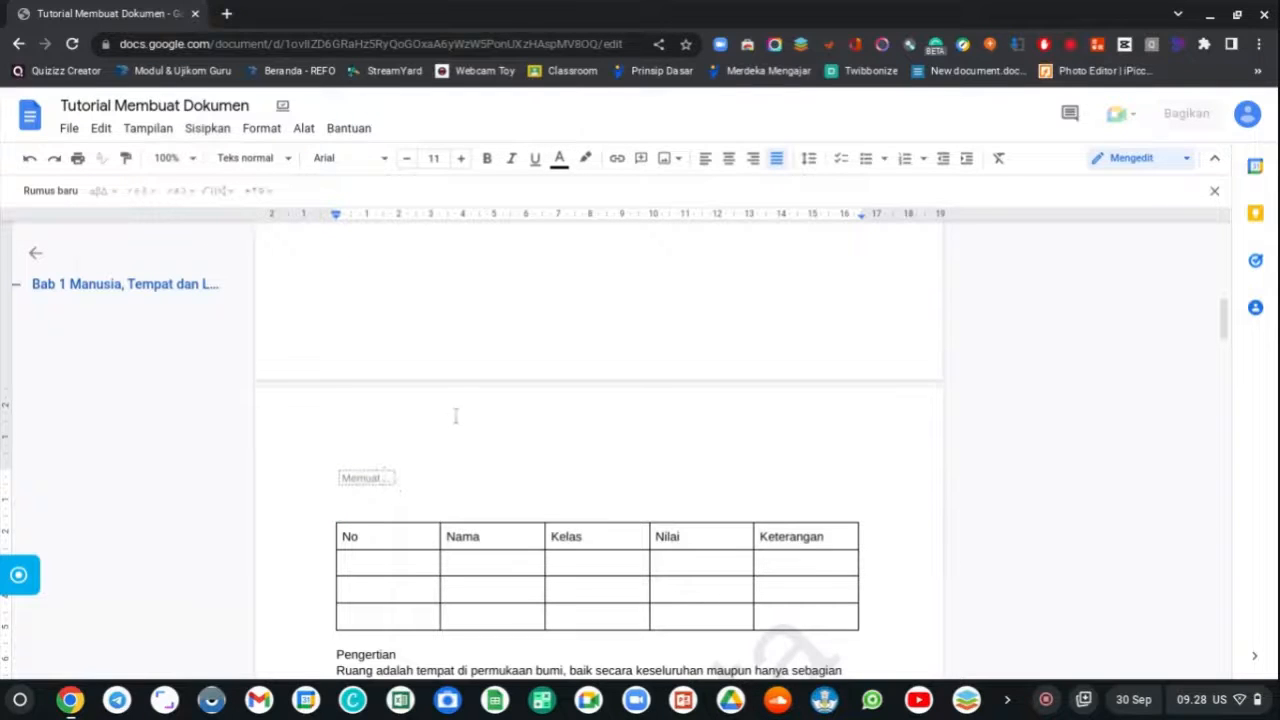
Examine the insert options for header and footer, page numbers and page breaks, and return to the document's title line.
scroll(531, 461, up, 10)
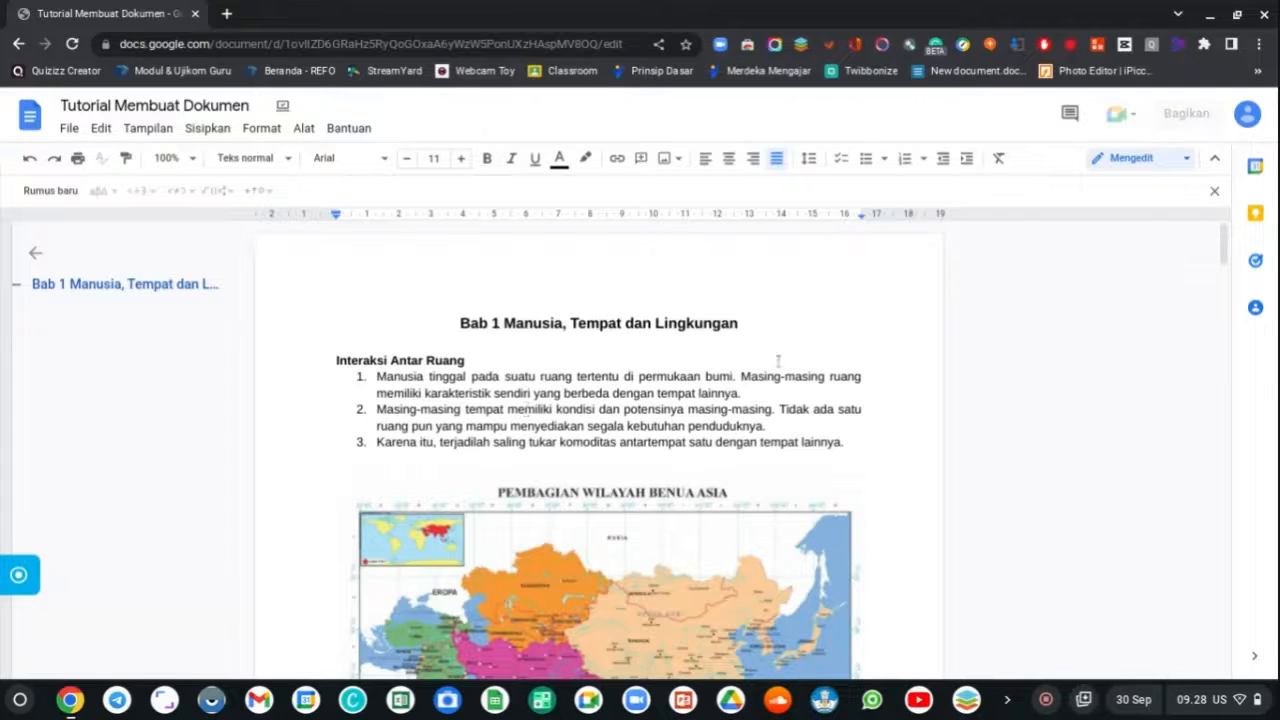
click(207, 128)
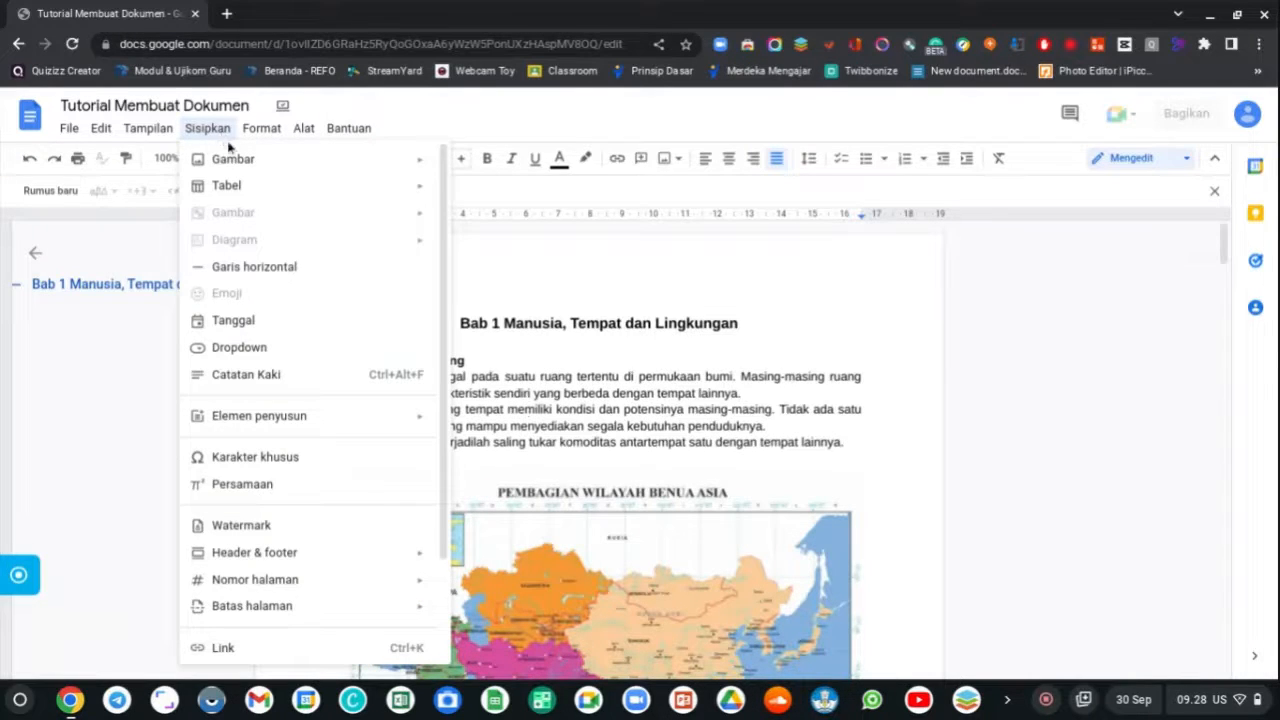
mouse_move(291, 552)
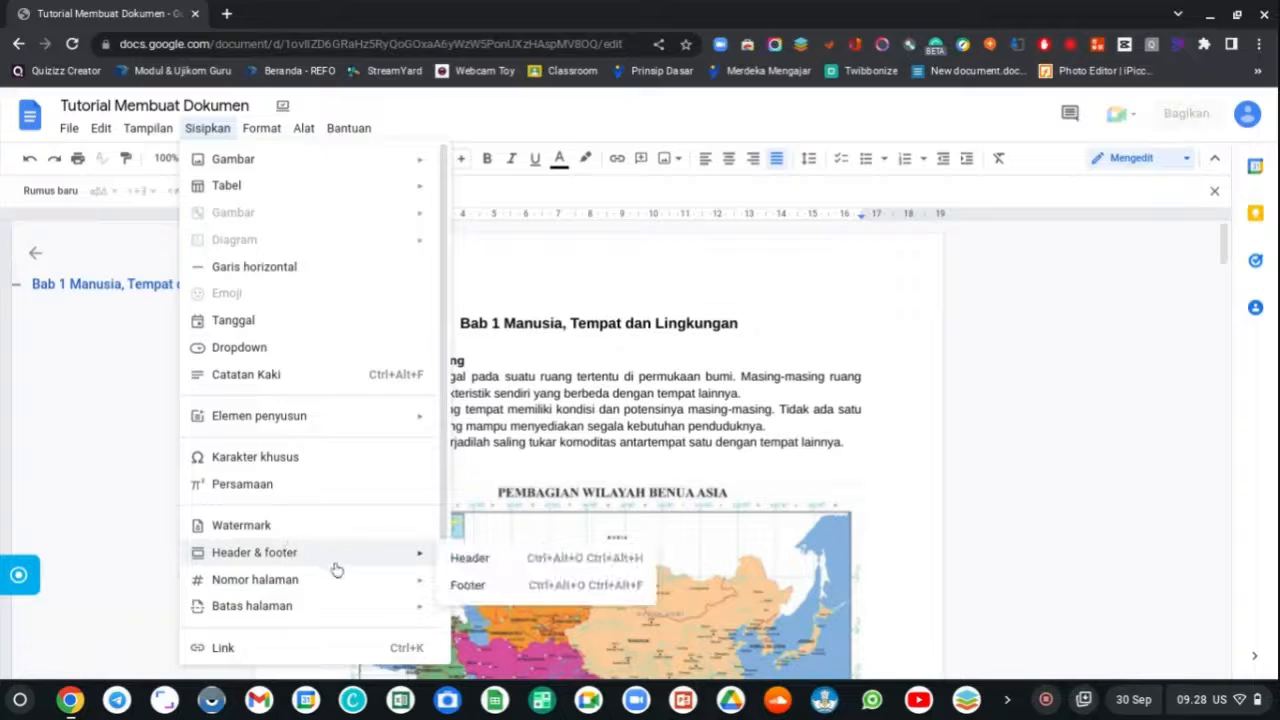
mouse_move(329, 583)
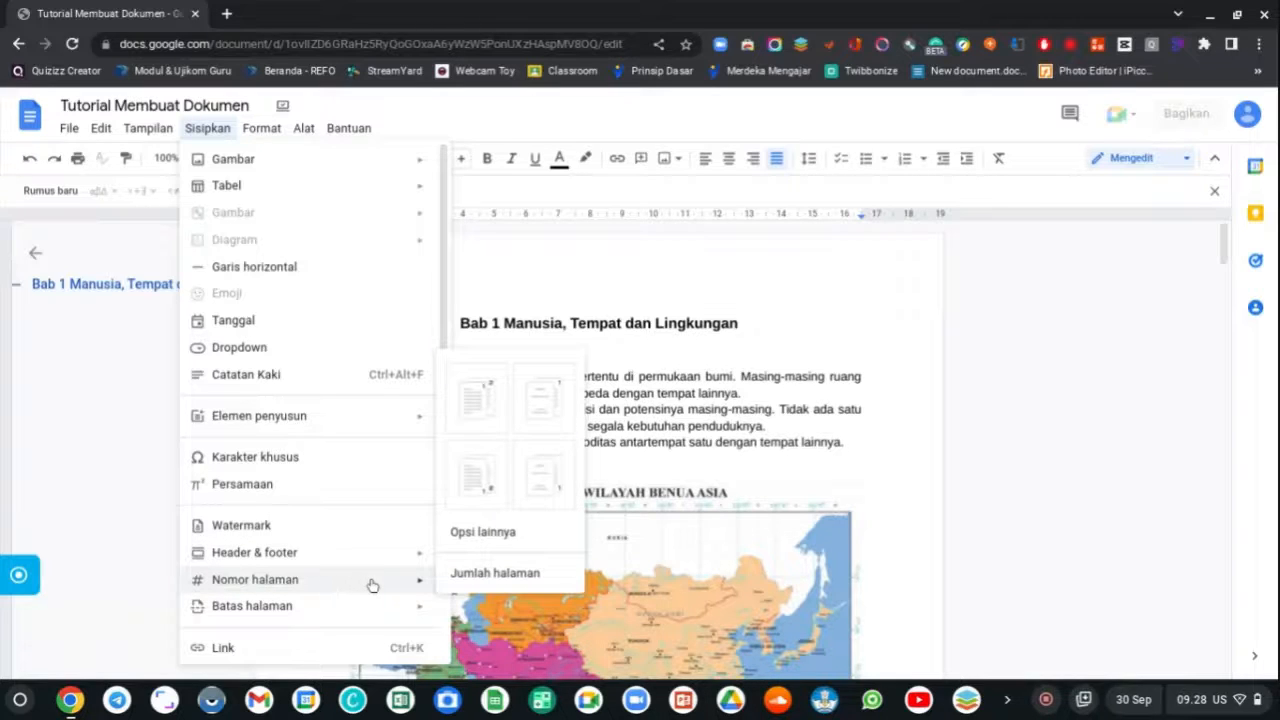
mouse_move(325, 606)
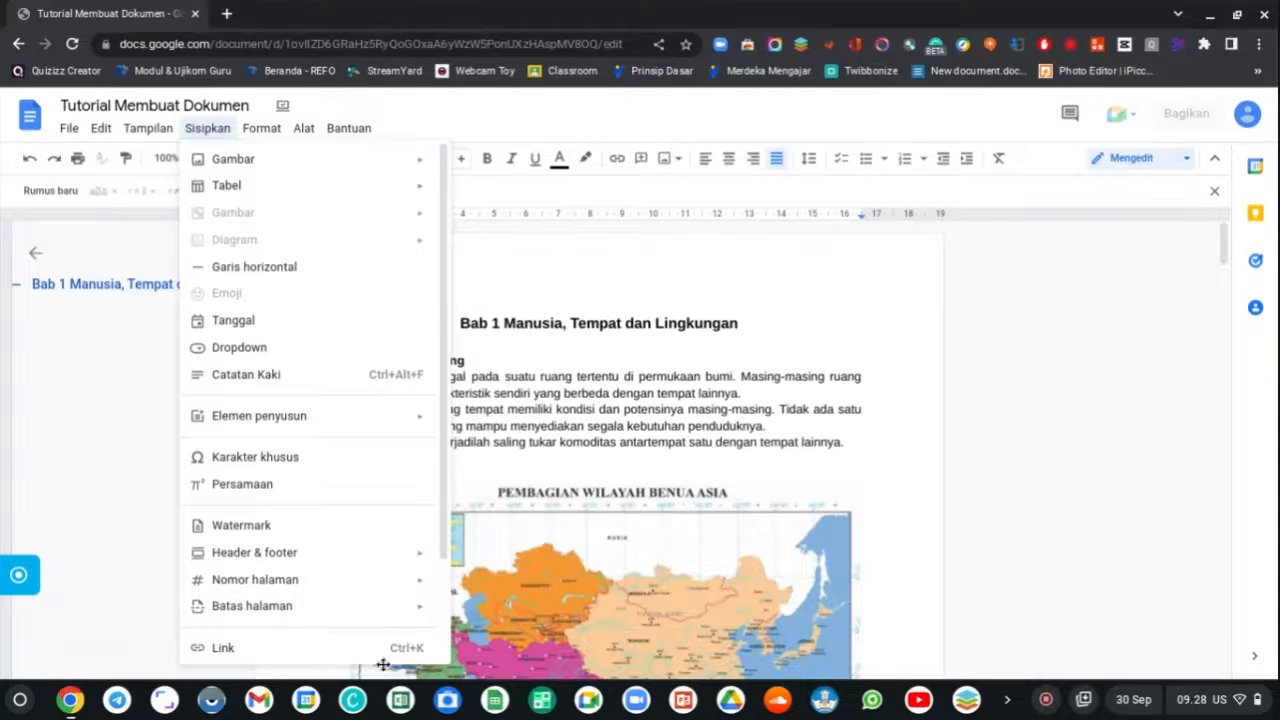
click(818, 274)
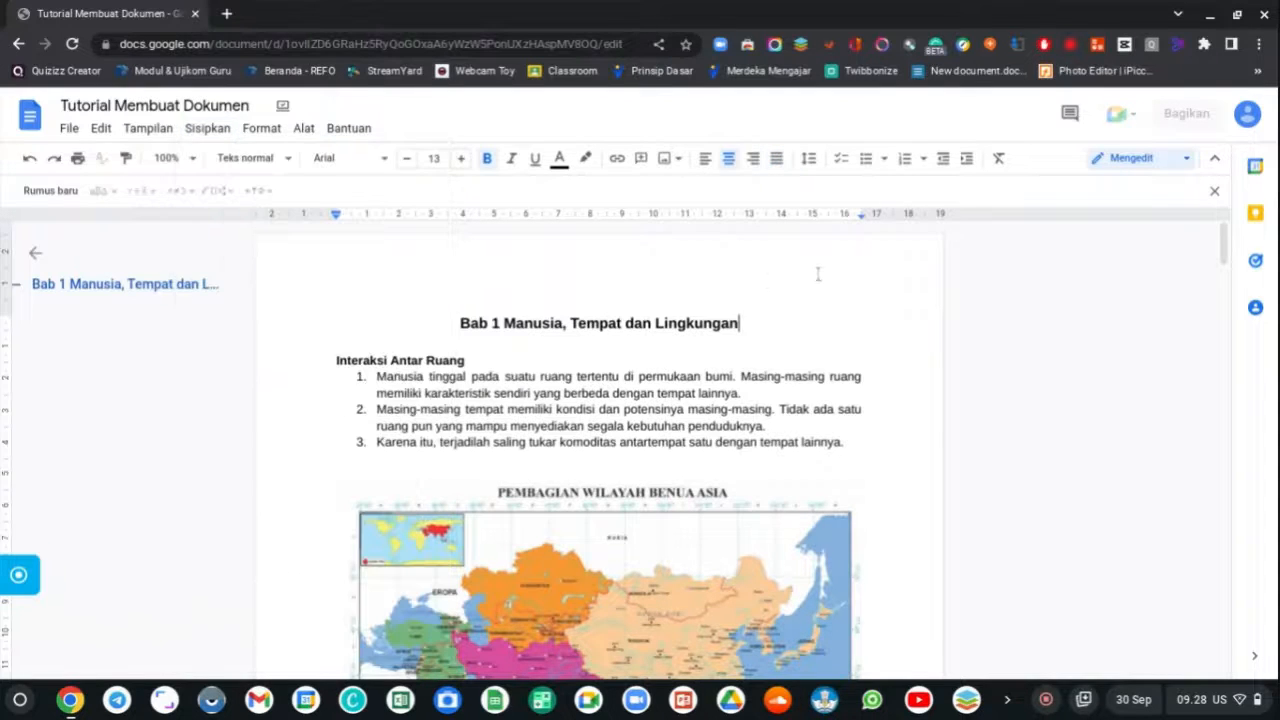